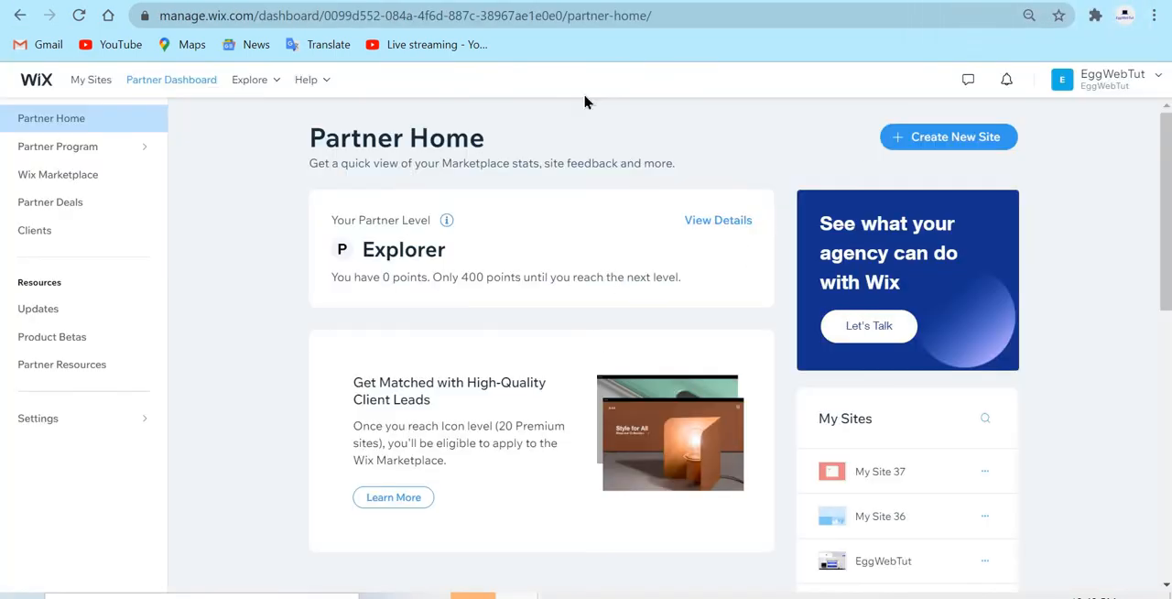
Create a new site on the Wix platform in the Other category and choose to build it from a template
{"action": "left_click", "coordinate": [920, 142]}
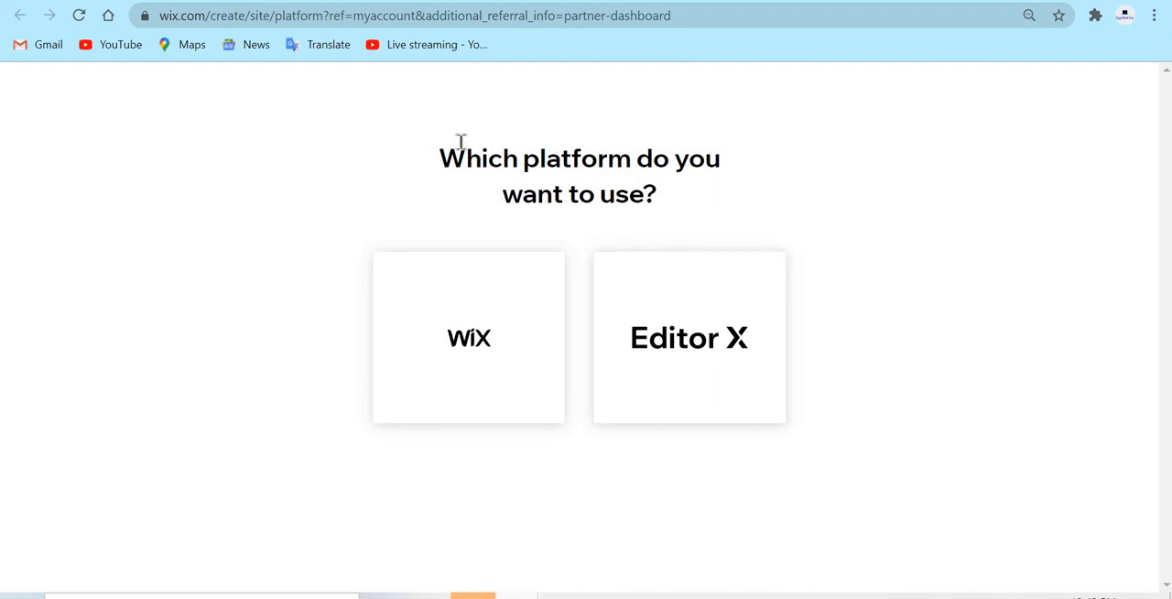
{"action": "left_click", "coordinate": [474, 312]}
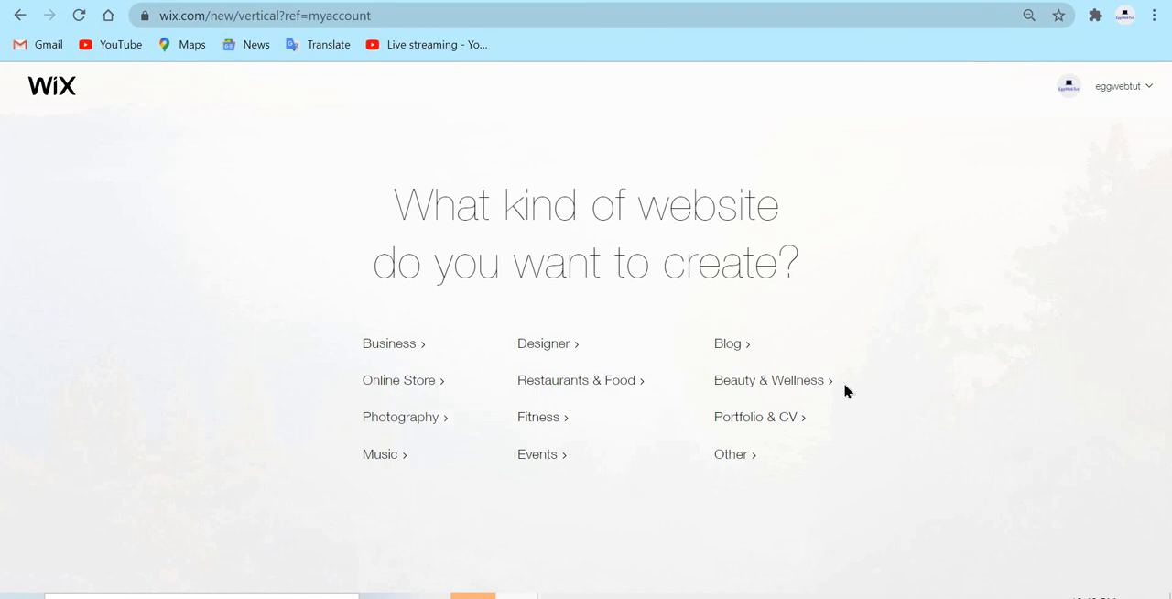
{"action": "left_click", "coordinate": [742, 462]}
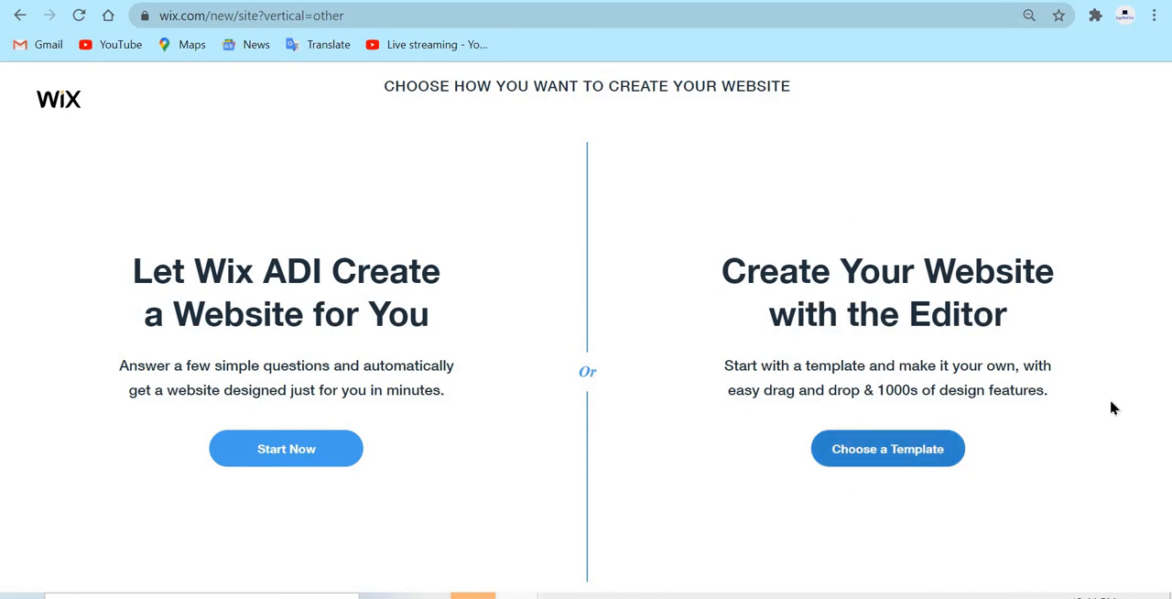
{"action": "left_click", "coordinate": [887, 448]}
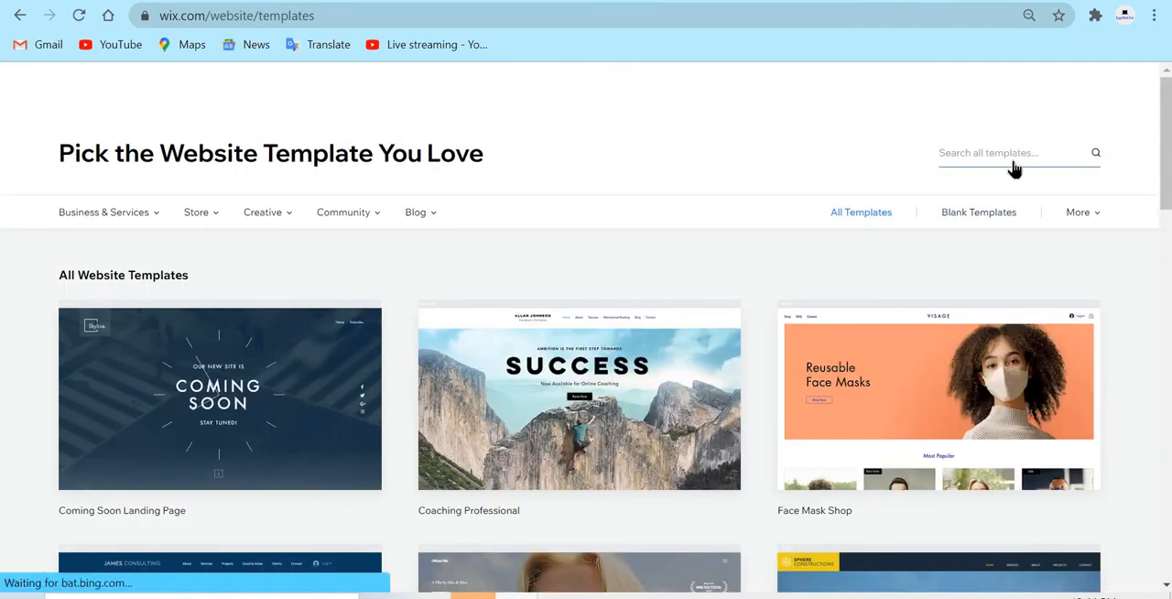
Search all website templates for "Social Network", look through the results and clear the search
{"action": "left_click", "coordinate": [1017, 163]}
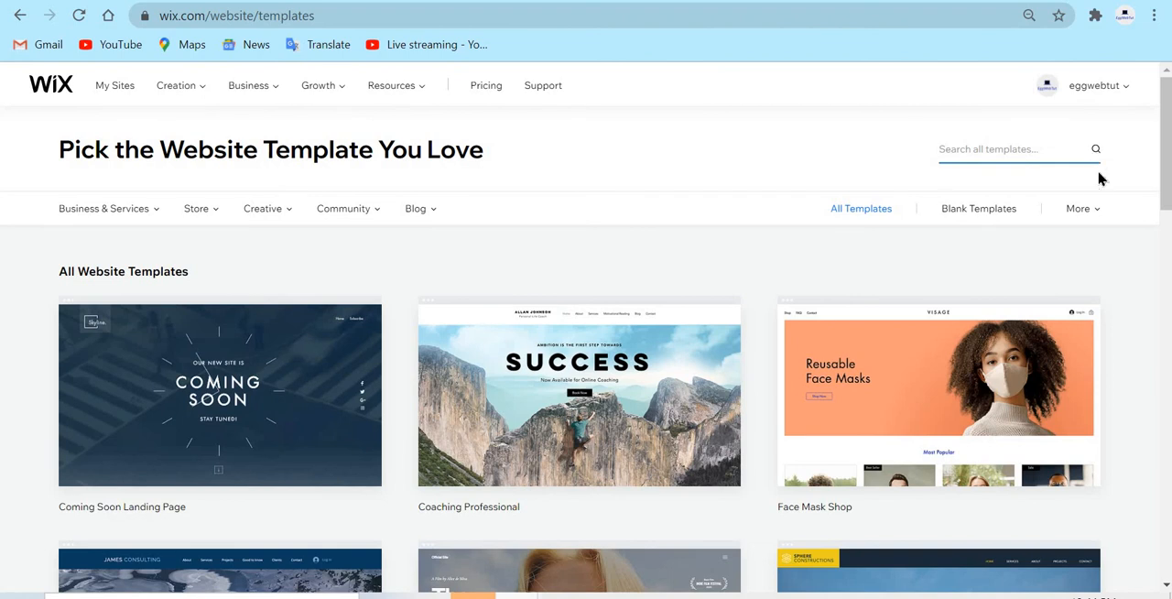
{"action": "mouse_move", "coordinate": [1093, 207]}
{"action": "type", "text": "Social Net"}
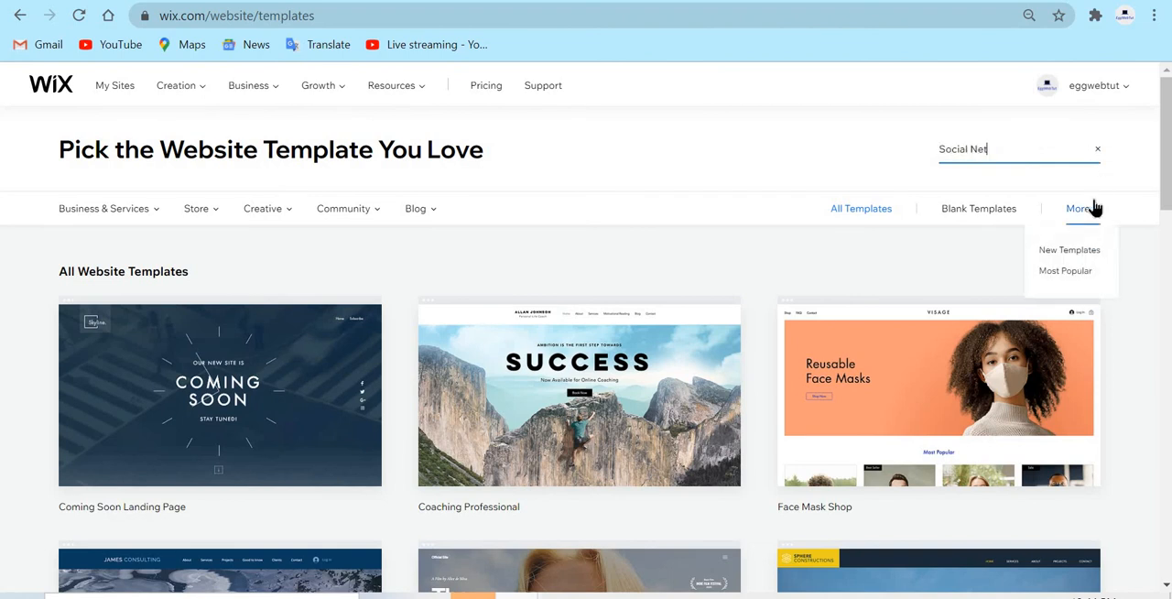
{"action": "type", "text": "work"}
{"action": "key", "text": "Return"}
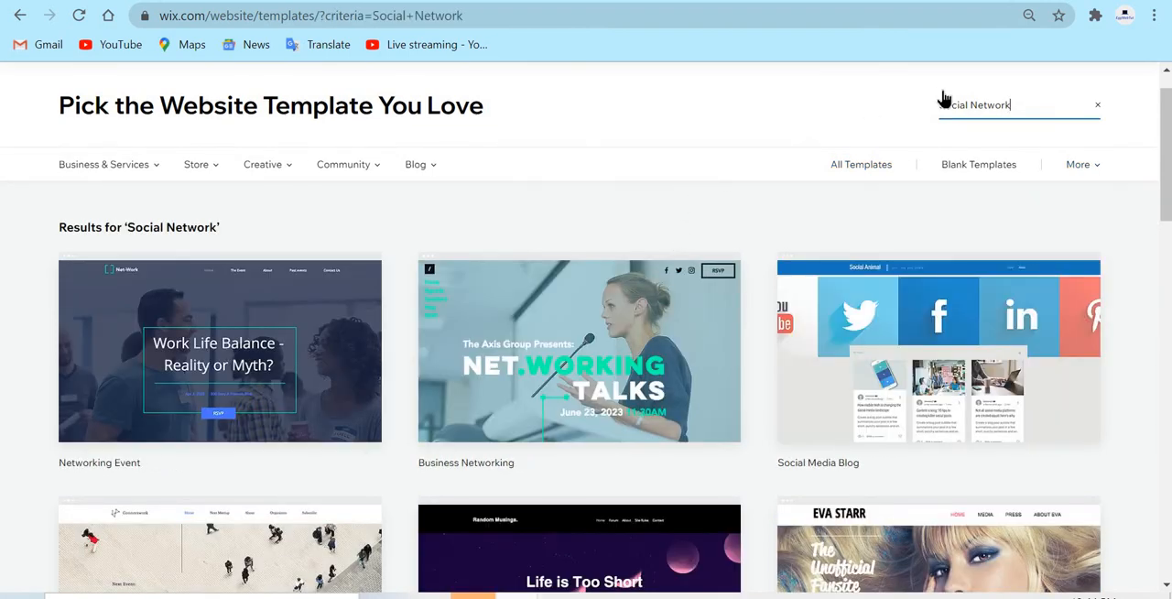
{"action": "scroll", "coordinate": [1099, 174], "scroll_direction": "down", "scroll_amount": 2}
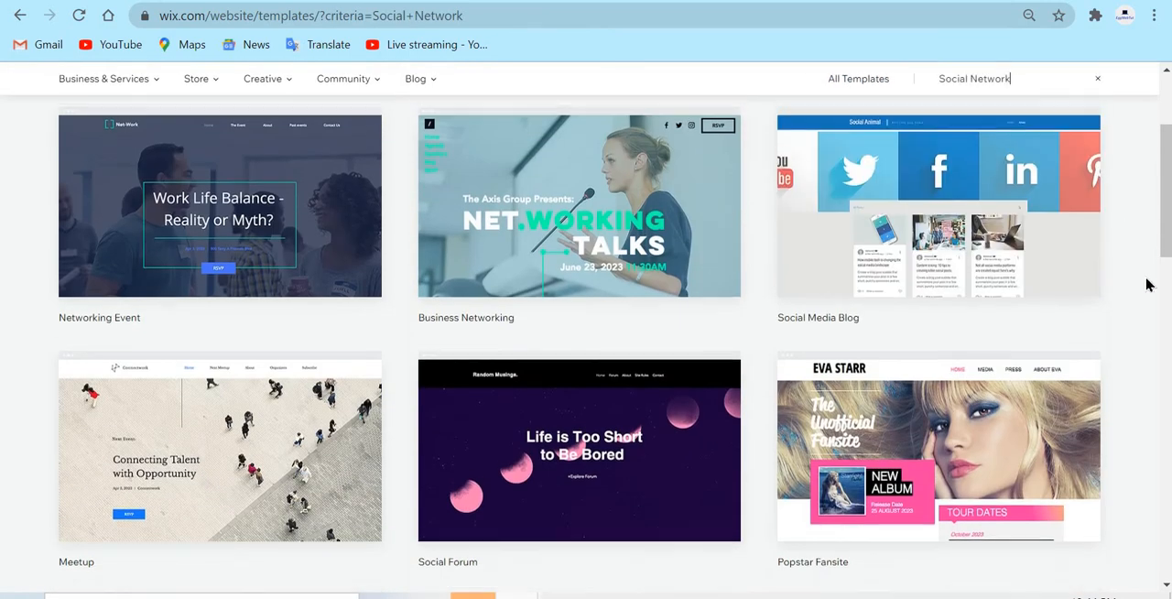
{"action": "scroll", "coordinate": [1148, 272], "scroll_direction": "up", "scroll_amount": 2}
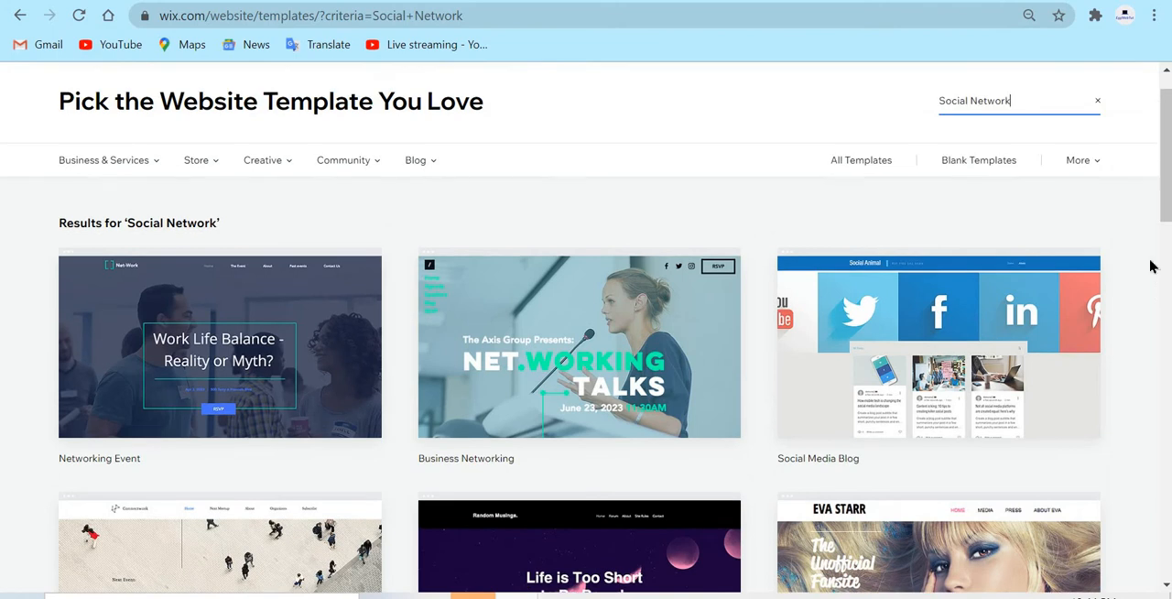
{"action": "left_click", "coordinate": [1108, 108]}
{"action": "left_click", "coordinate": [1099, 106]}
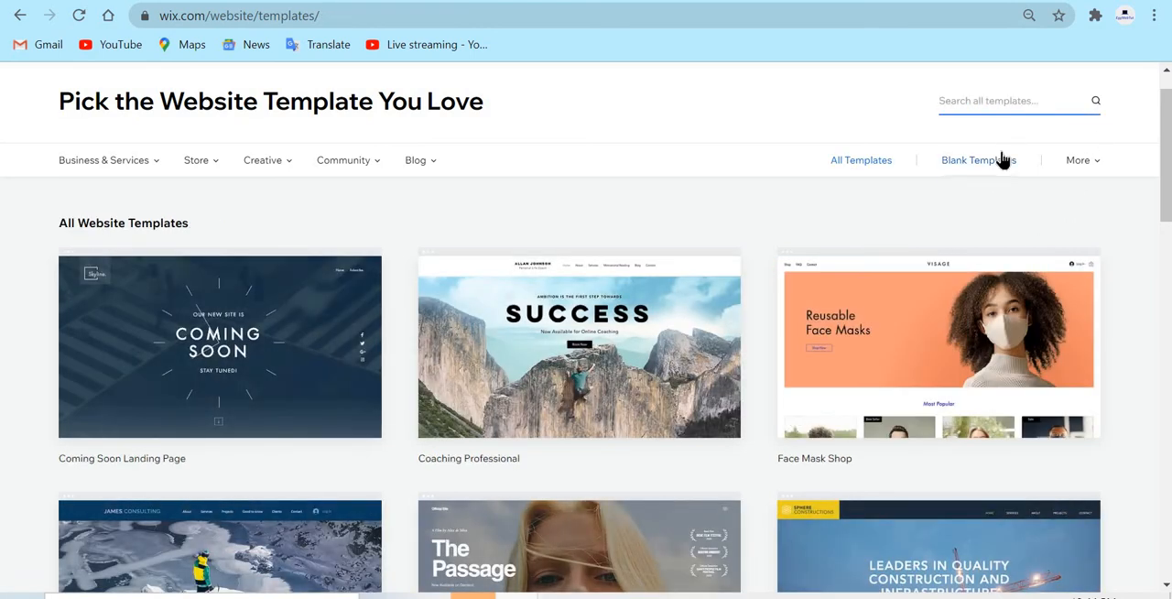
Browse the blank website templates and open the Start from Scratch template for editing
{"action": "left_click", "coordinate": [1012, 176]}
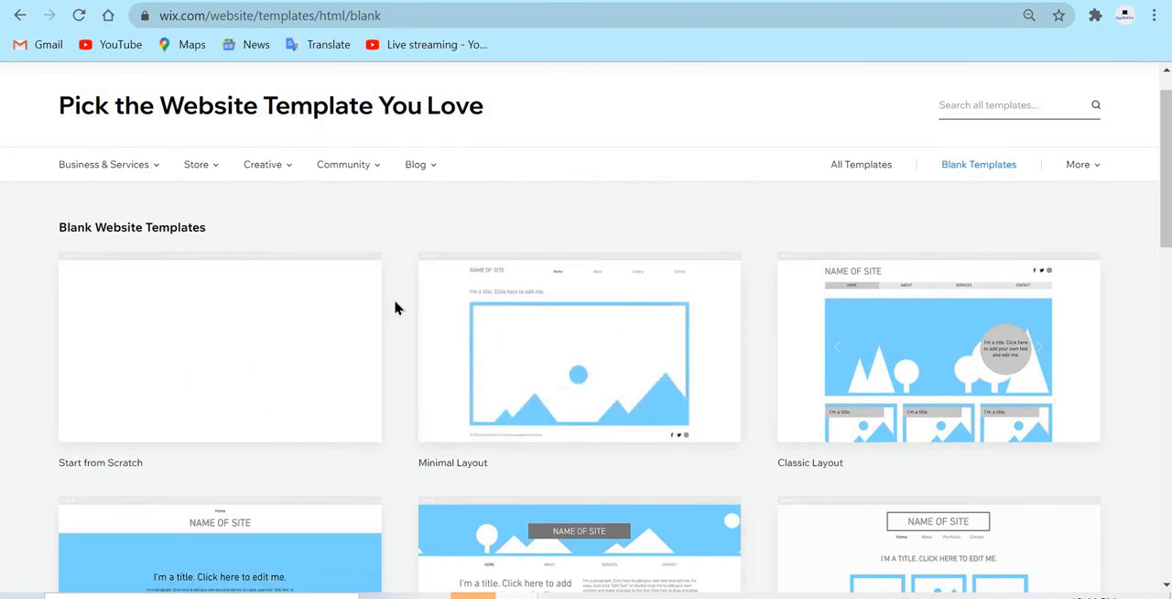
{"action": "mouse_move", "coordinate": [285, 384]}
{"action": "scroll", "coordinate": [537, 347], "scroll_direction": "down", "scroll_amount": 3}
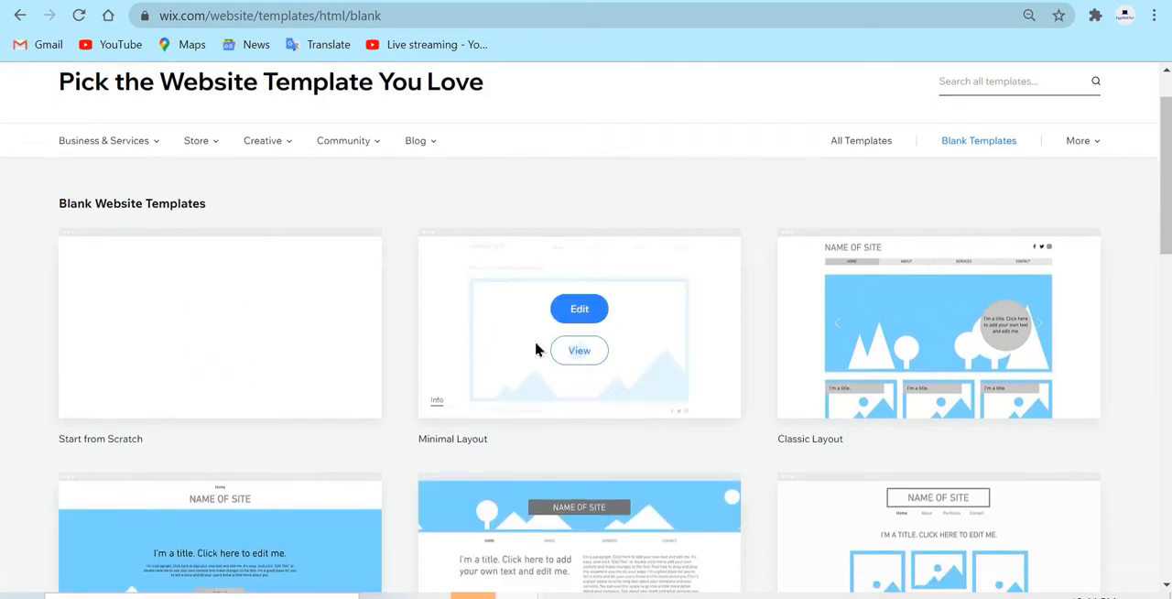
{"action": "scroll", "coordinate": [808, 252], "scroll_direction": "down", "scroll_amount": 1}
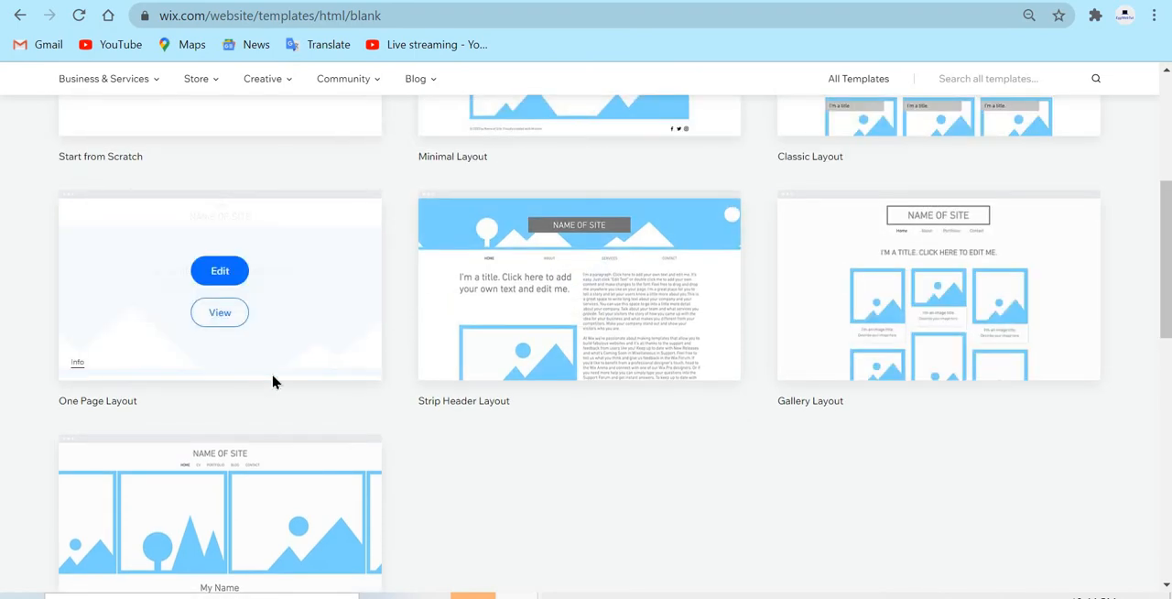
{"action": "mouse_move", "coordinate": [614, 366]}
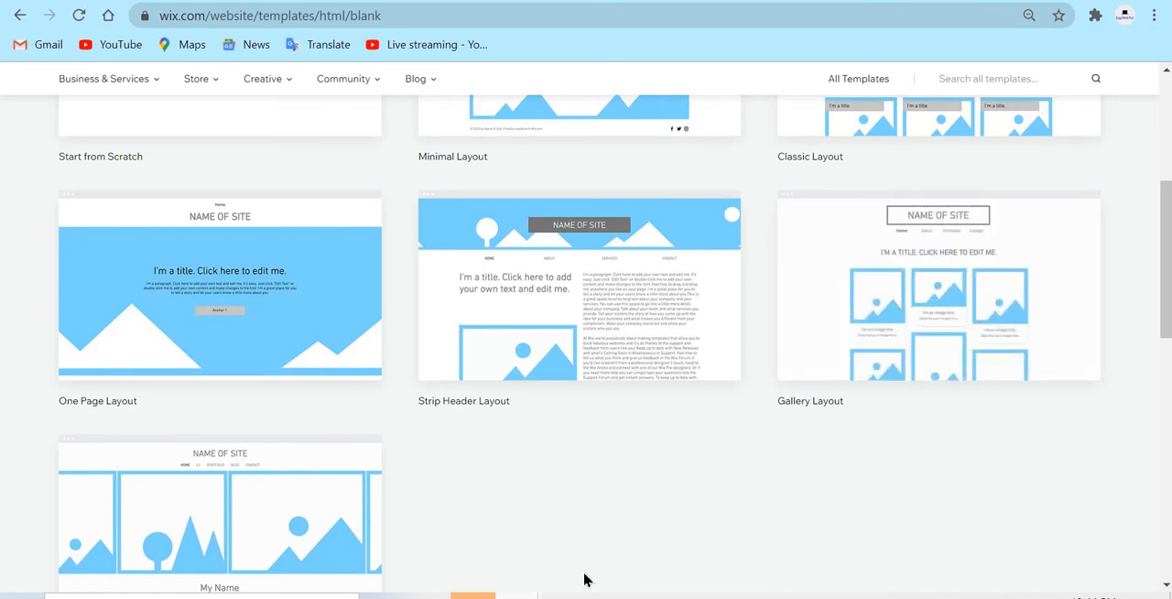
{"action": "scroll", "coordinate": [605, 442], "scroll_direction": "down", "scroll_amount": 2}
{"action": "scroll", "coordinate": [618, 320], "scroll_direction": "up", "scroll_amount": 4}
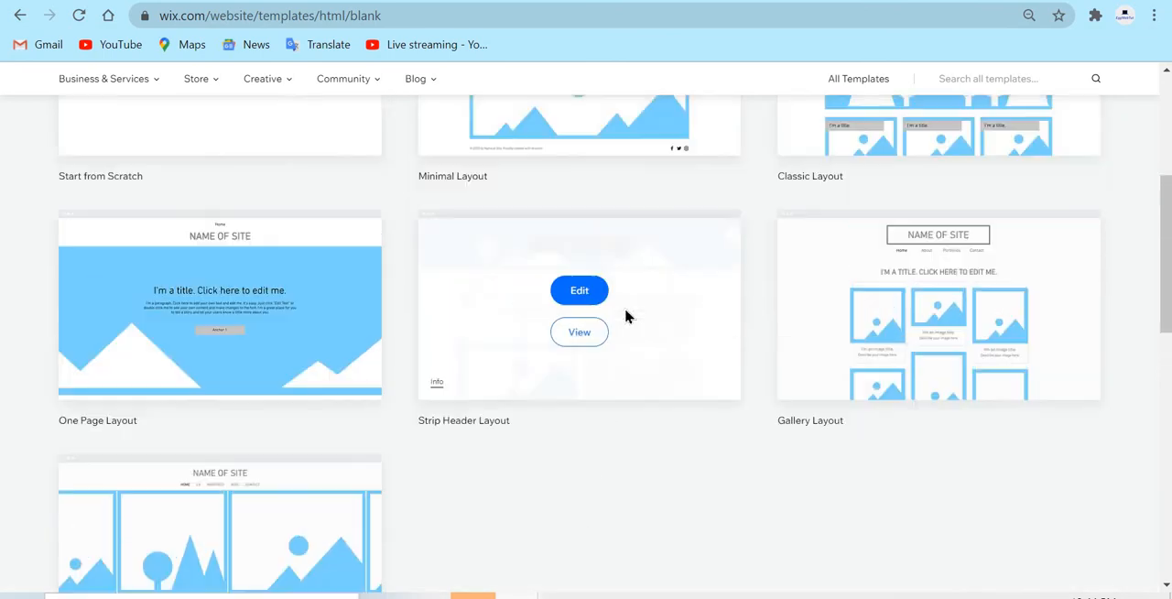
{"action": "scroll", "coordinate": [497, 241], "scroll_direction": "up", "scroll_amount": 2}
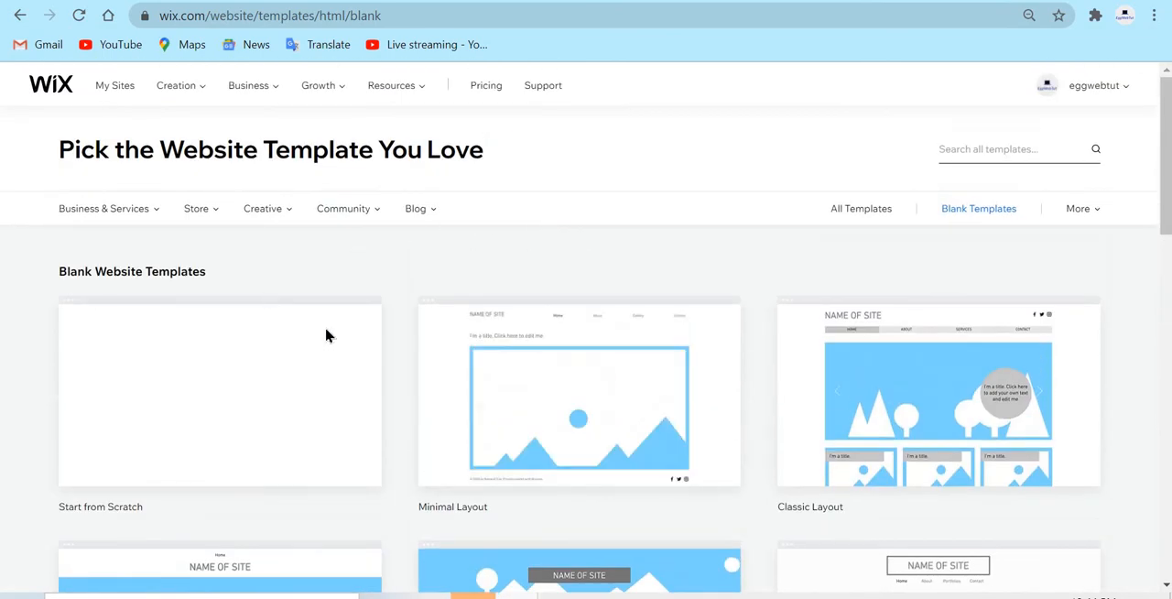
{"action": "mouse_move", "coordinate": [187, 368]}
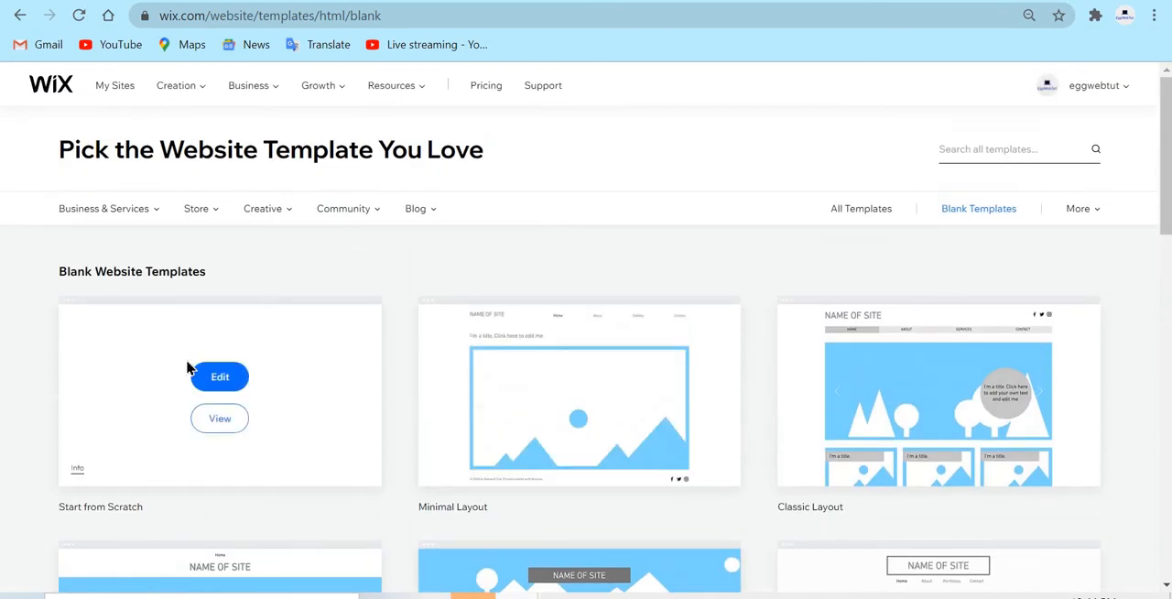
{"action": "left_click", "coordinate": [232, 388]}
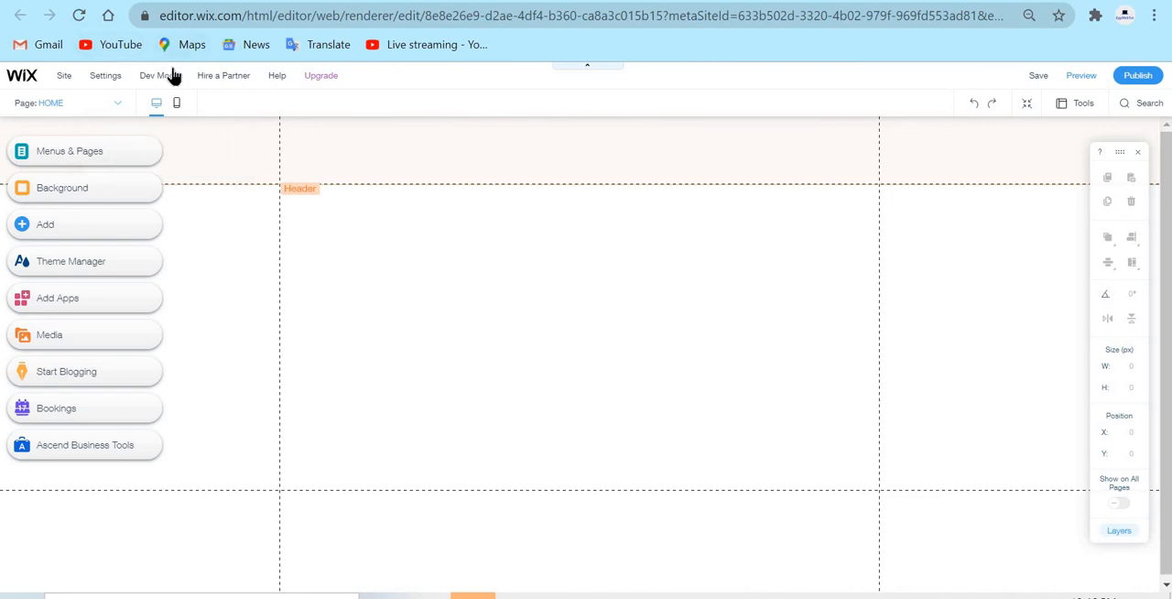
Turn on Velo Dev Mode for the site, minimize the HOME code editor and collapse the page code list
{"action": "mouse_move", "coordinate": [169, 80]}
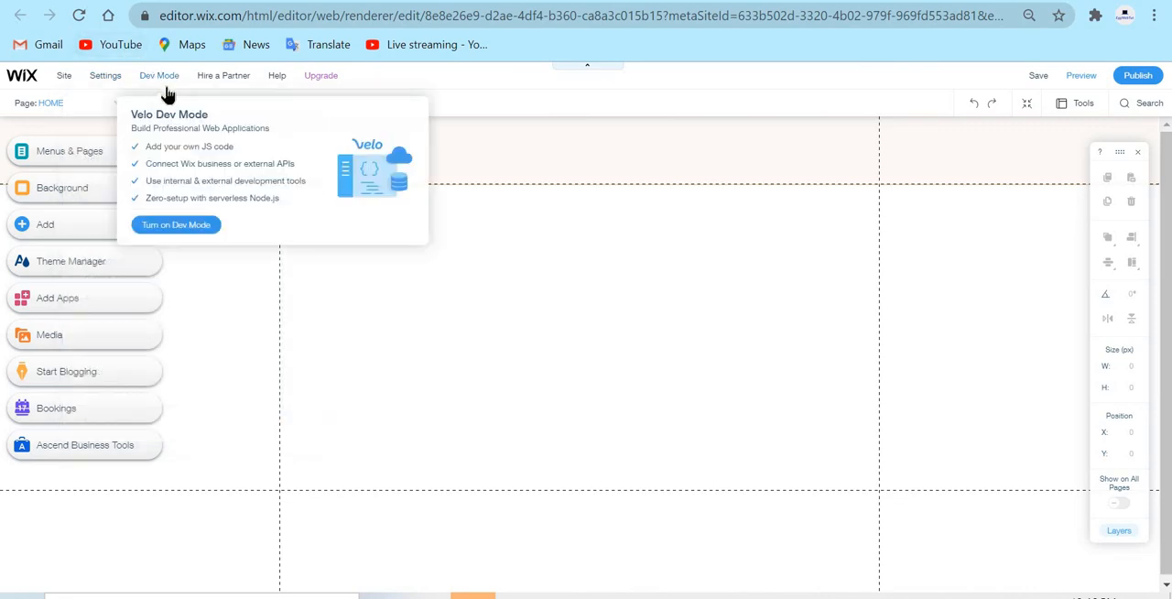
{"action": "left_click", "coordinate": [177, 229]}
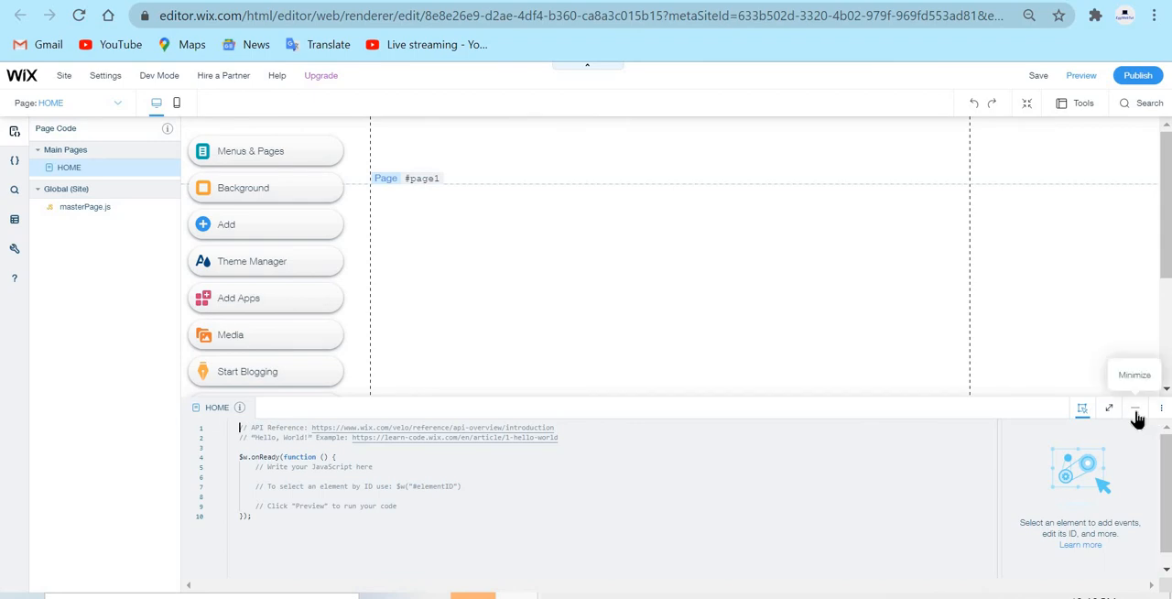
{"action": "left_click", "coordinate": [1135, 408]}
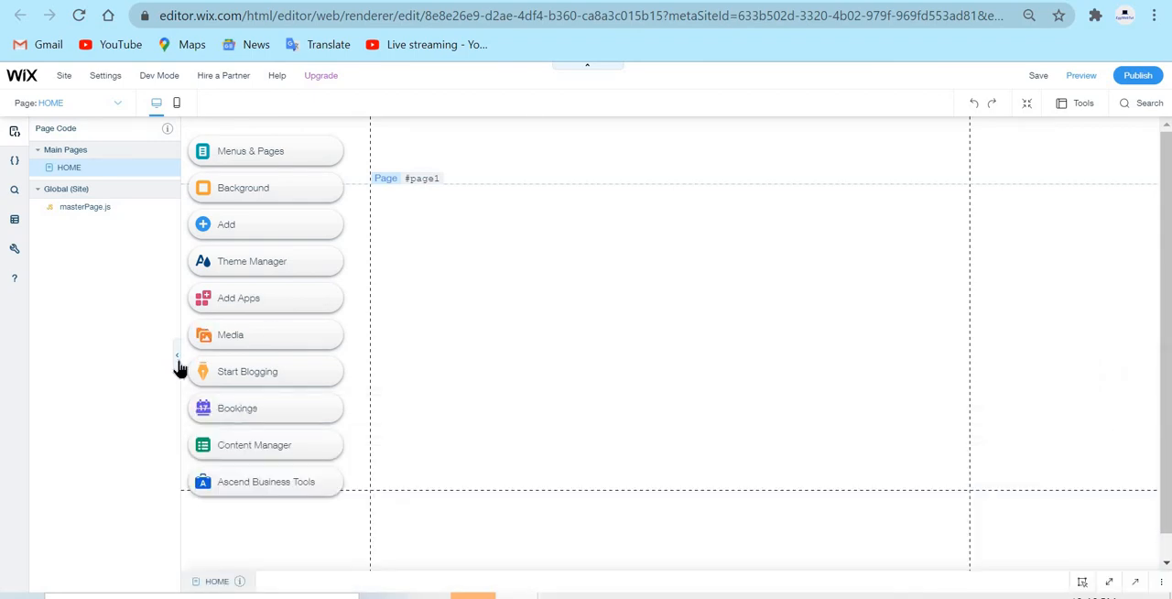
{"action": "left_click", "coordinate": [178, 356]}
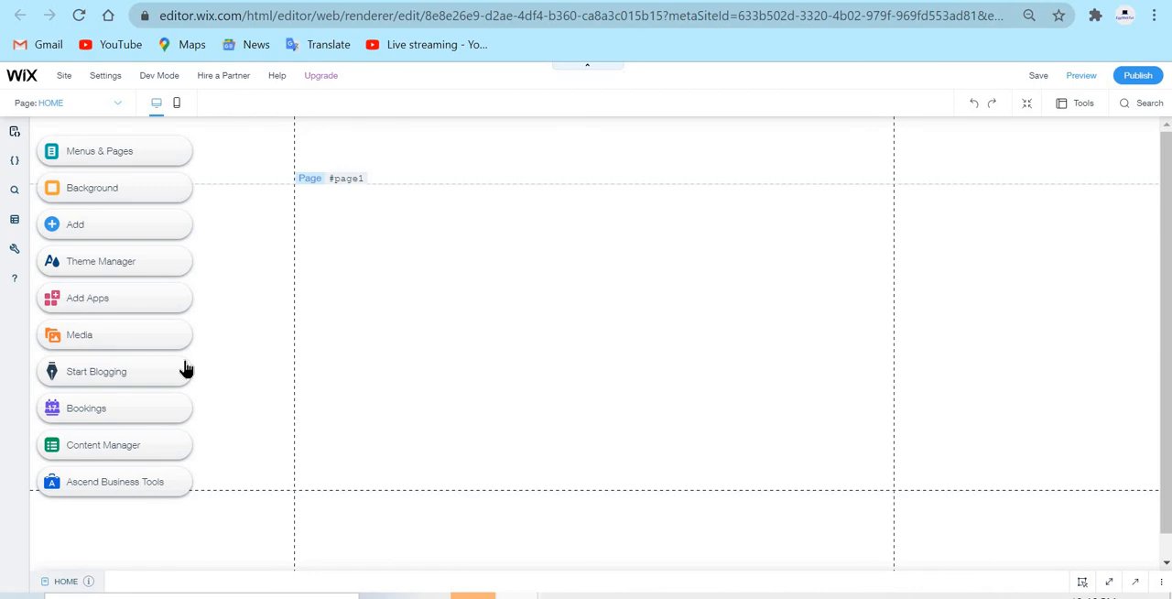
Start a new blank content collection in the site's databases with "Posts" as its name and collection ID
{"action": "left_click", "coordinate": [15, 220]}
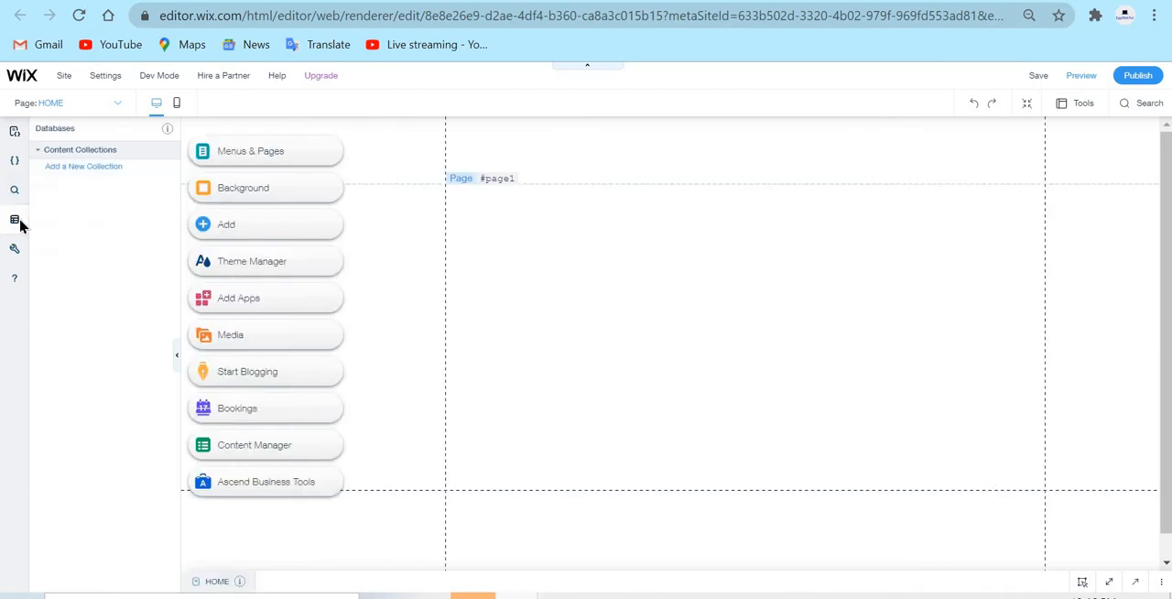
{"action": "left_click", "coordinate": [108, 168]}
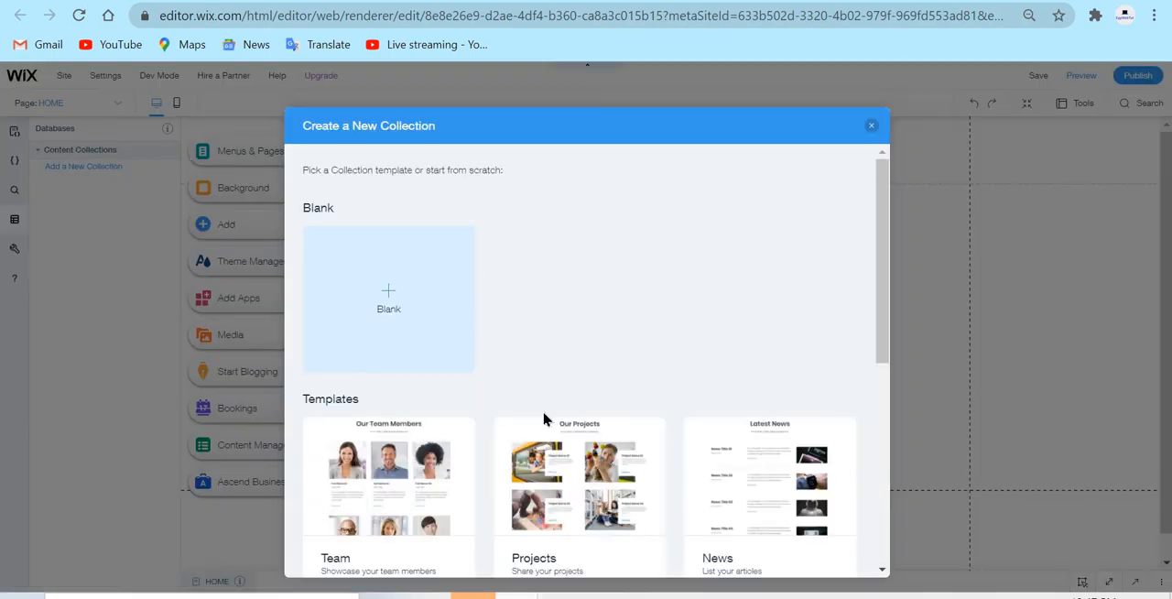
{"action": "left_click", "coordinate": [462, 282]}
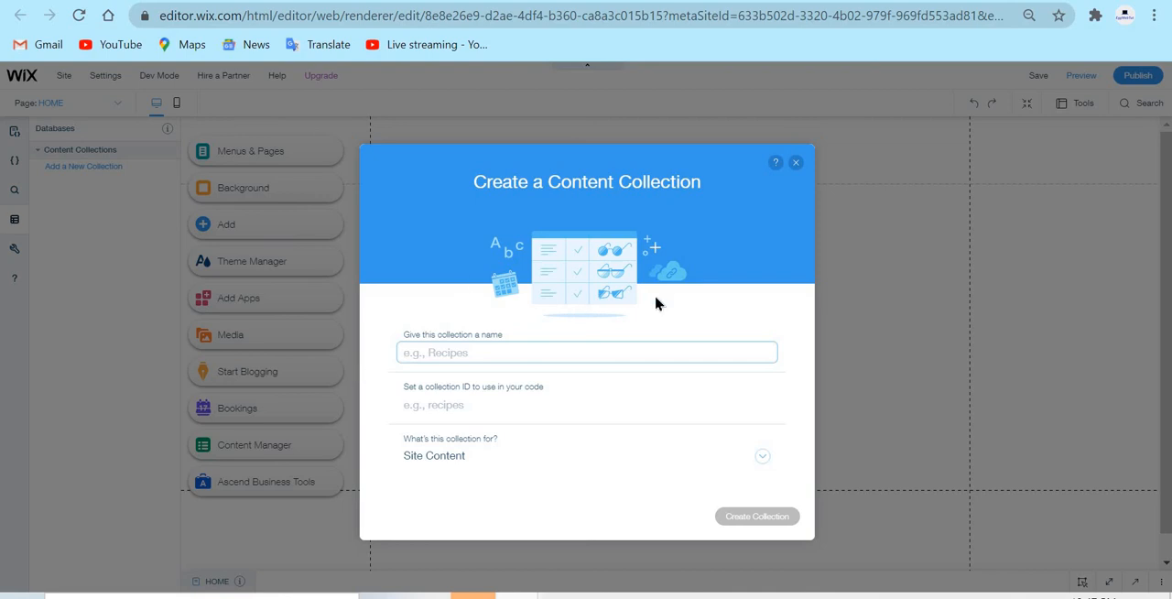
{"action": "type", "text": "P"}
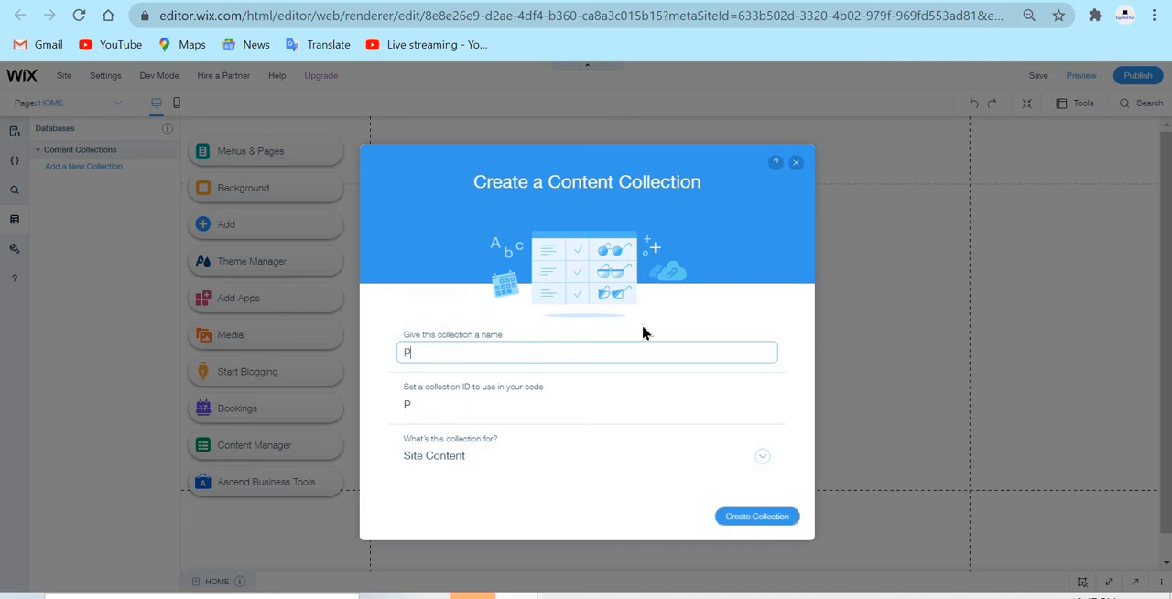
{"action": "type", "text": "osts"}
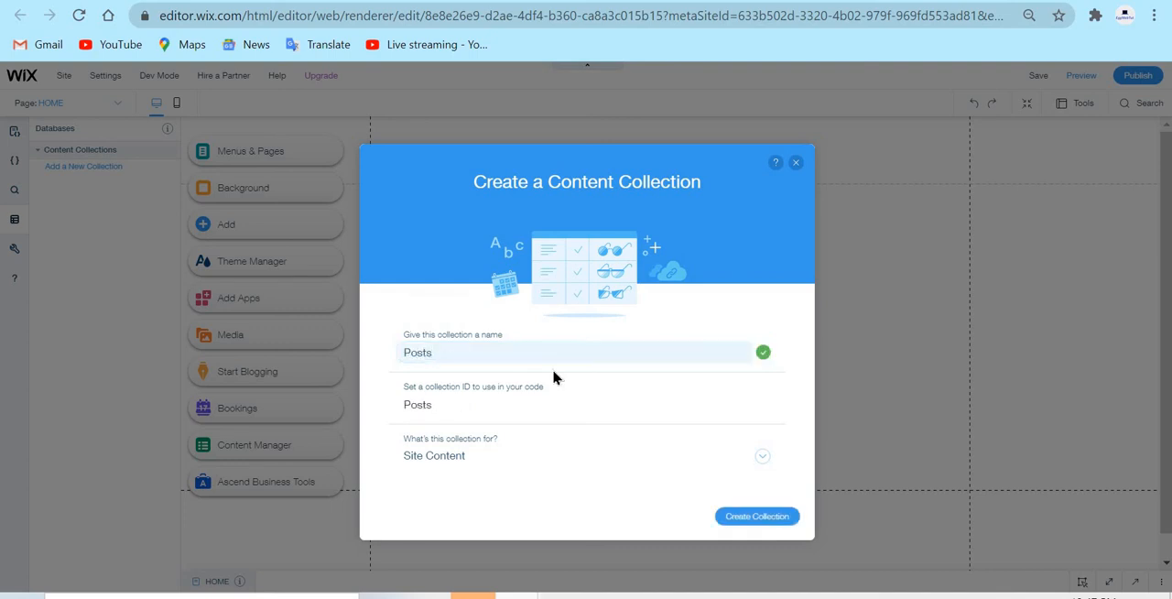
{"action": "left_click", "coordinate": [486, 404]}
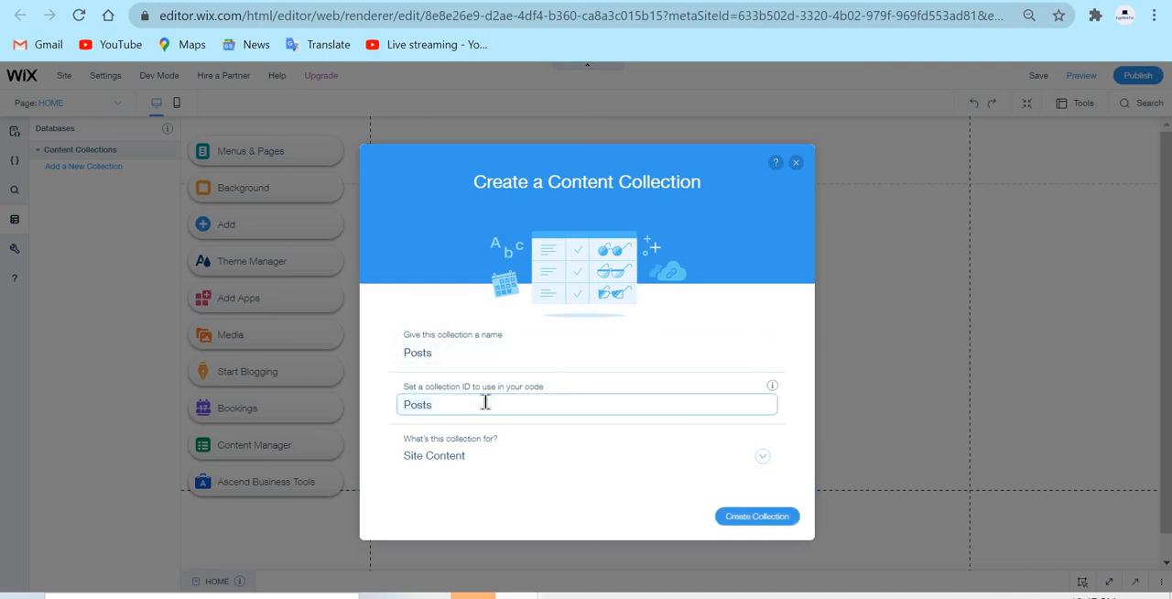
{"action": "left_click", "coordinate": [685, 281]}
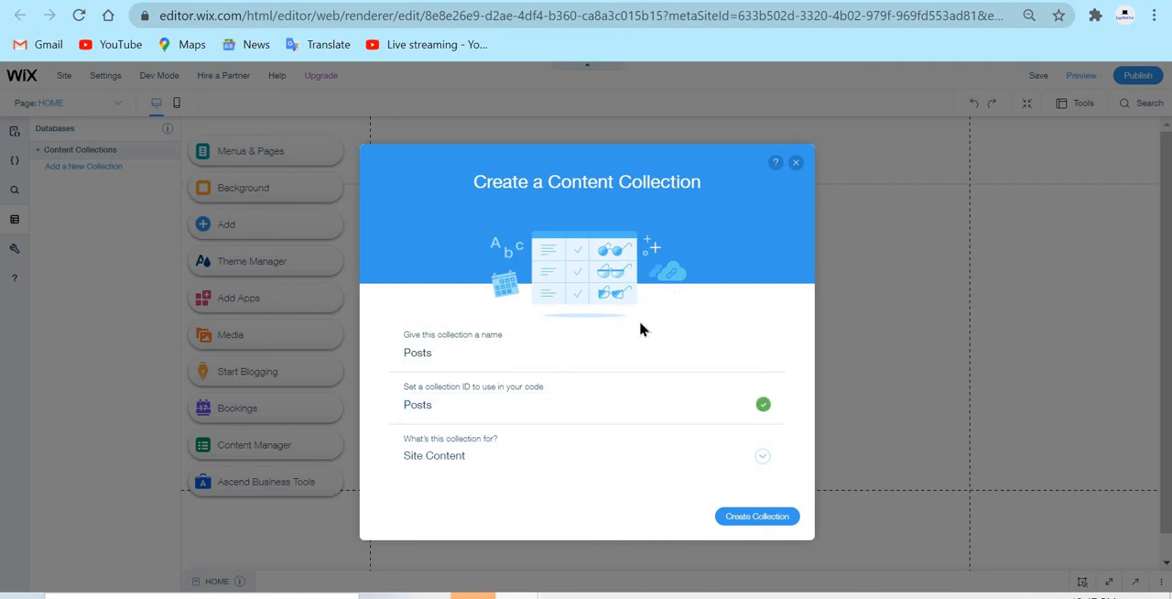
Set the Posts collection's purpose to Custom Use and proceed to its custom permissions
{"action": "left_click", "coordinate": [475, 465]}
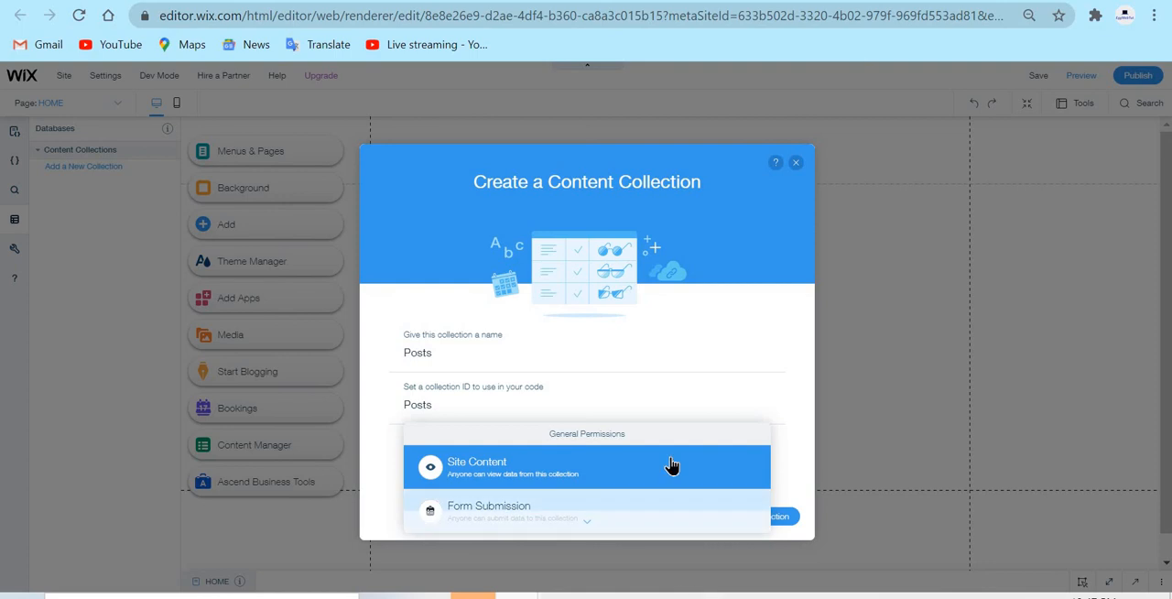
{"action": "scroll", "coordinate": [673, 464], "scroll_direction": "down", "scroll_amount": 5}
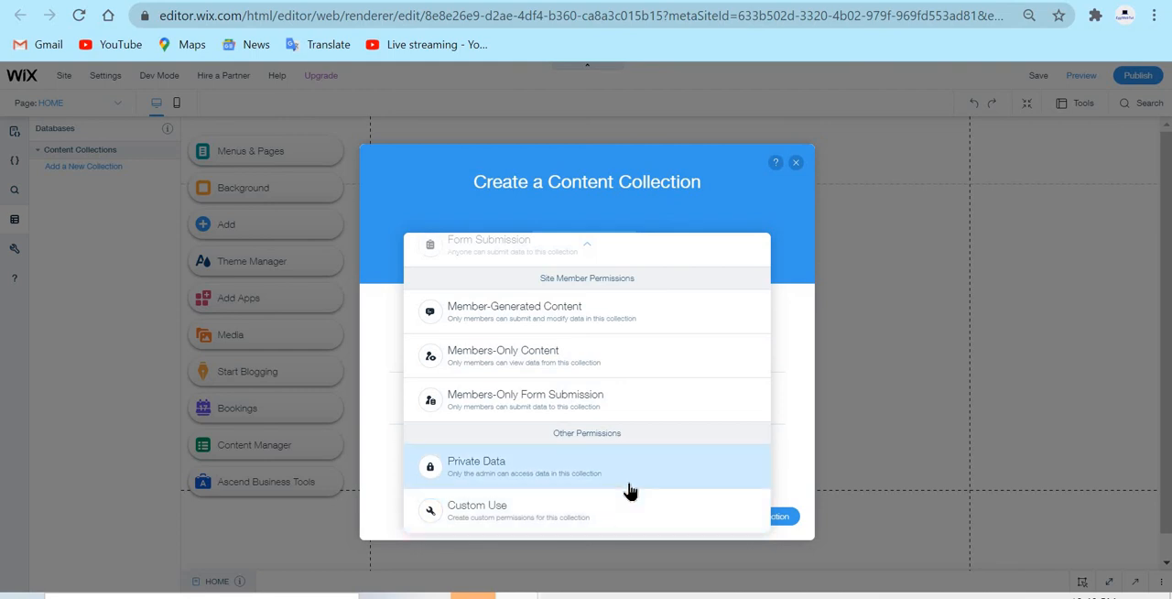
{"action": "left_click", "coordinate": [577, 517]}
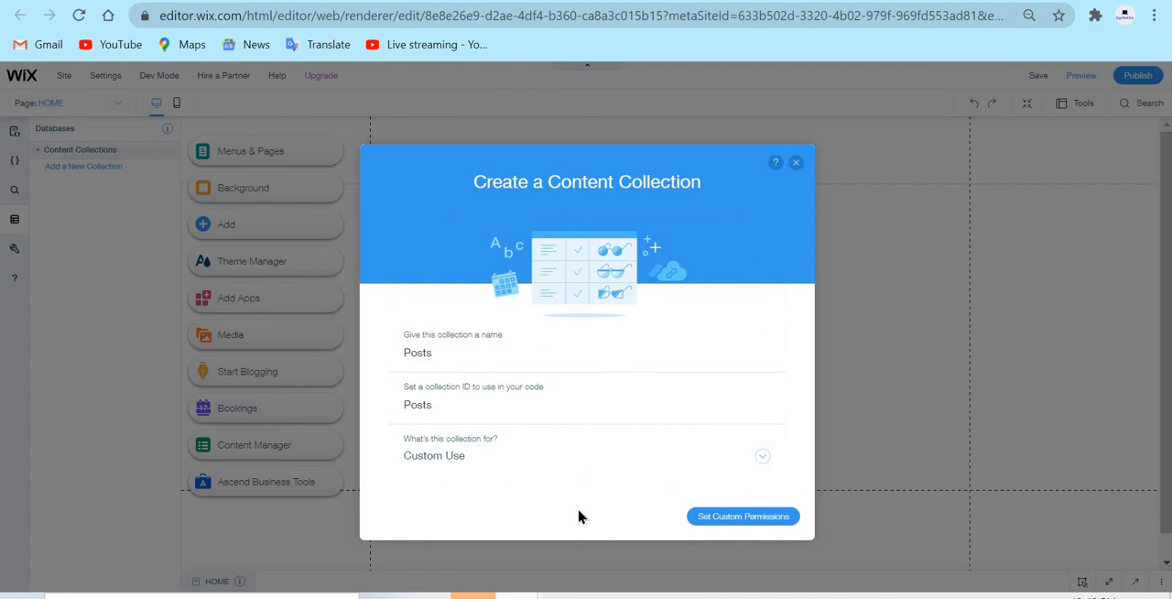
{"action": "left_click", "coordinate": [754, 519]}
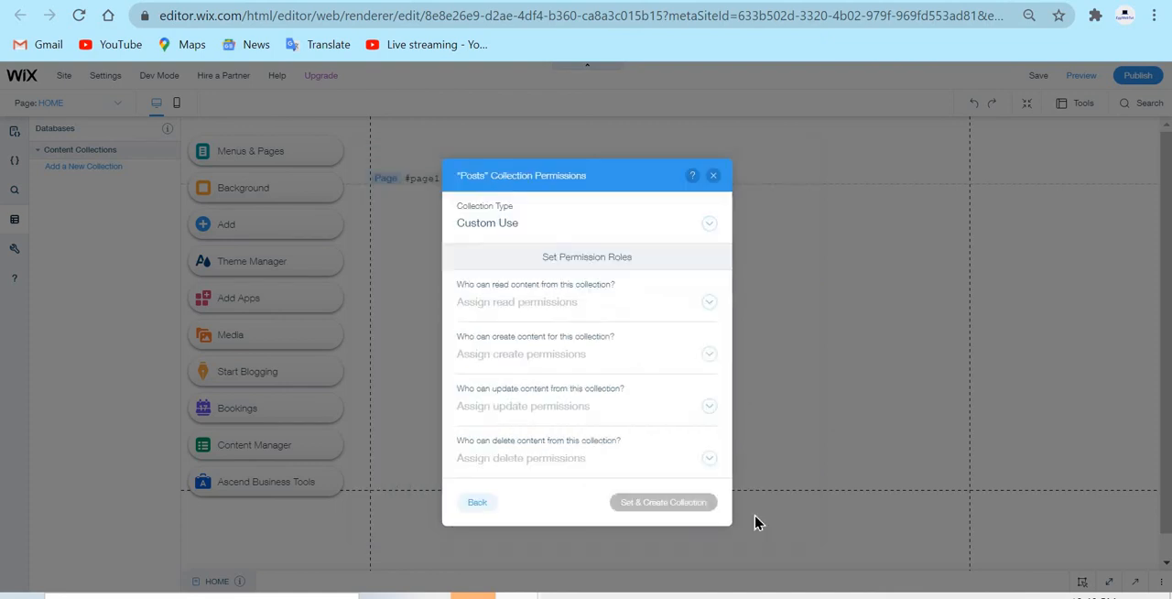
Allow anyone to read the Posts collection and site members to create content in it
{"action": "left_click", "coordinate": [577, 311]}
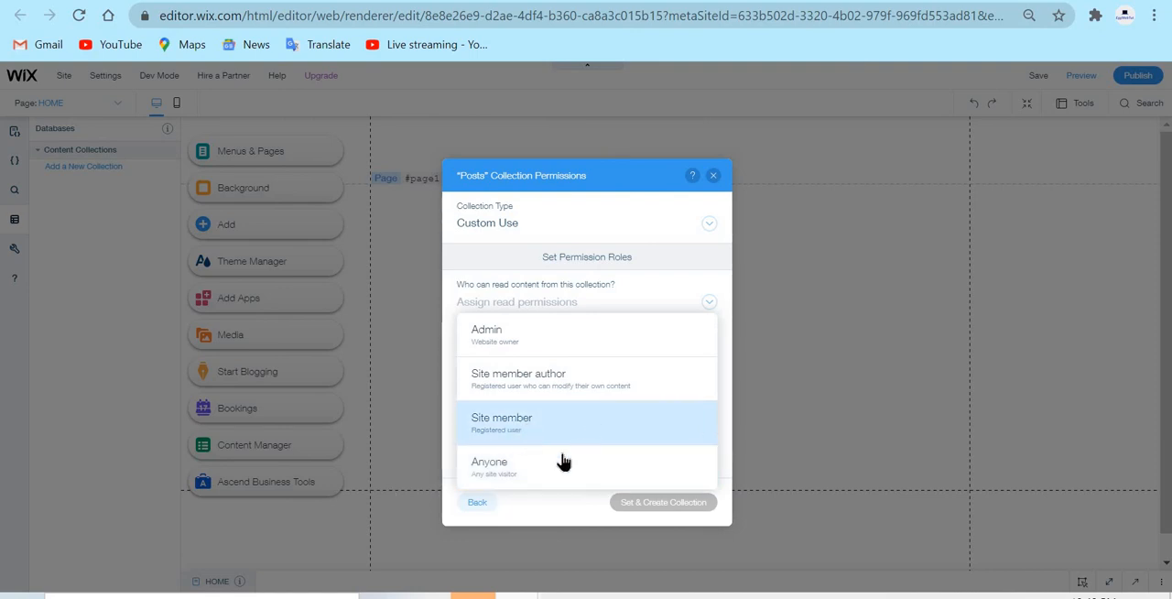
{"action": "left_click", "coordinate": [604, 478]}
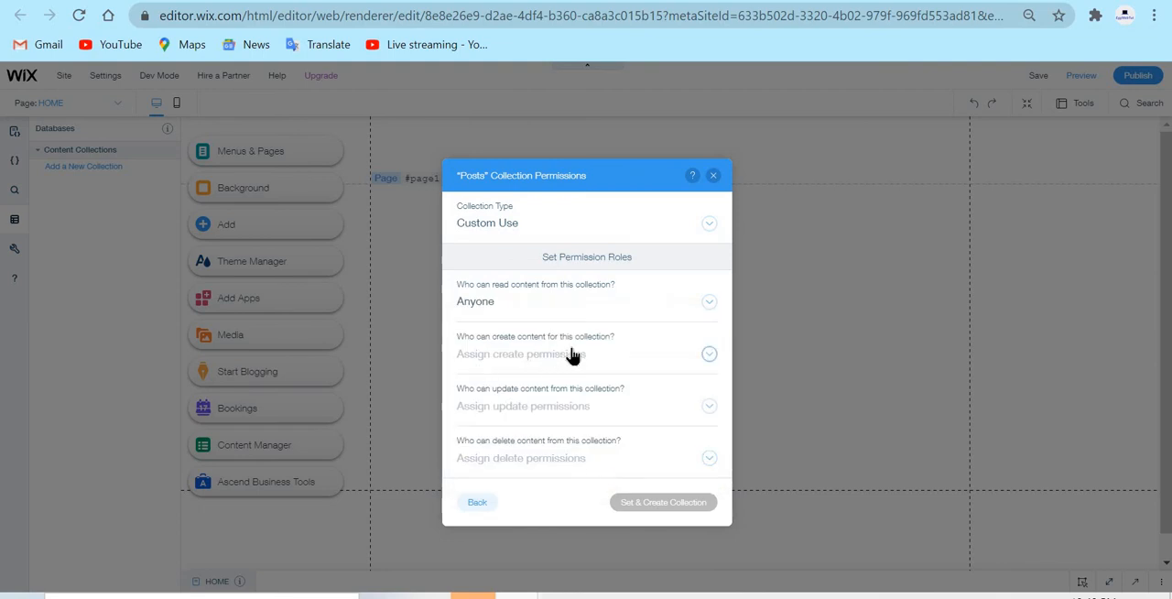
{"action": "left_click", "coordinate": [602, 354]}
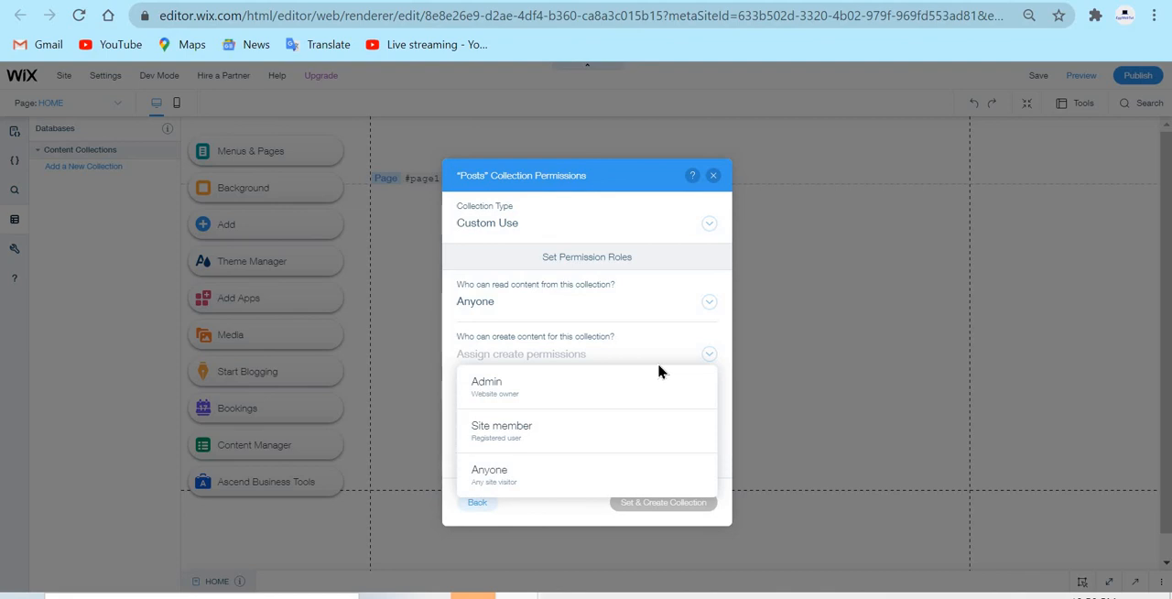
{"action": "left_click", "coordinate": [607, 423]}
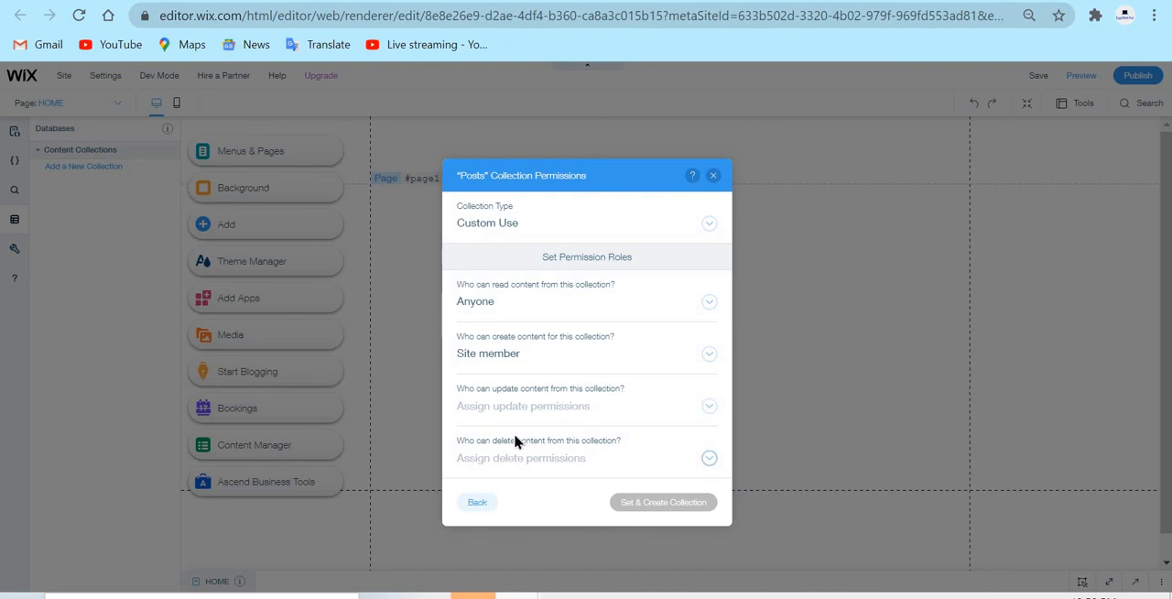
Assign the update permission of the Posts collection to Site member author
{"action": "left_click", "coordinate": [588, 411]}
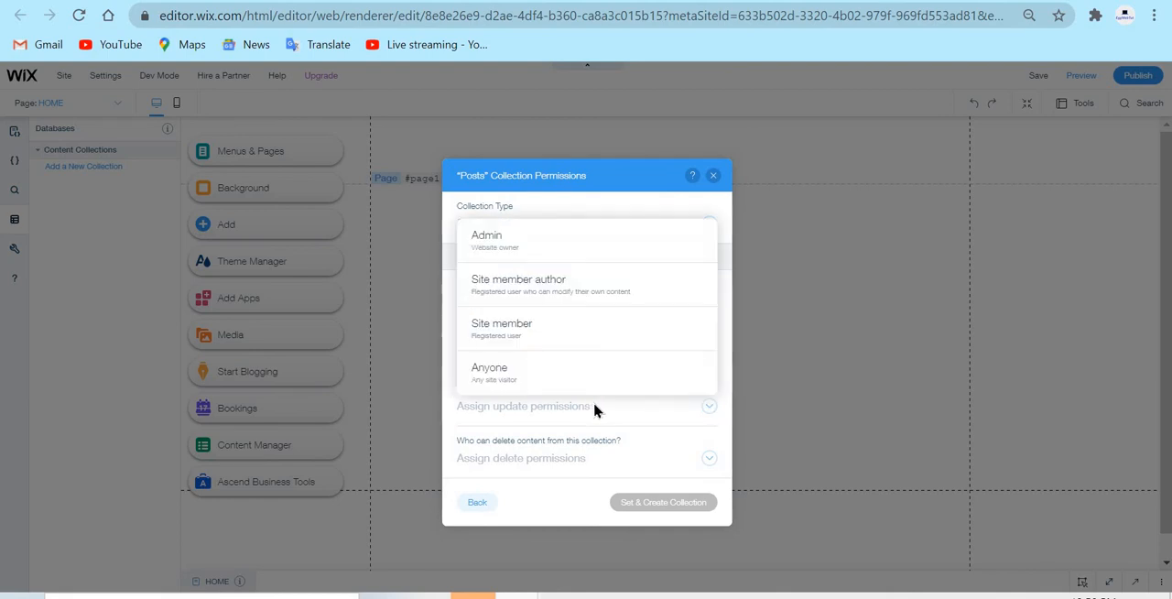
{"action": "left_click", "coordinate": [645, 282]}
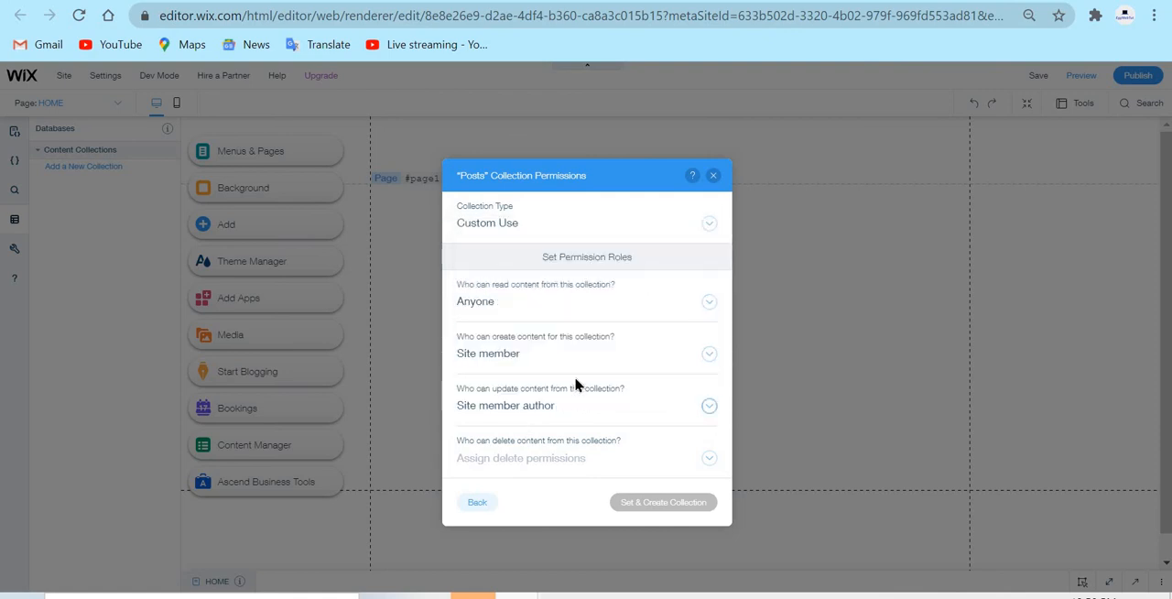
{"action": "left_click", "coordinate": [511, 407]}
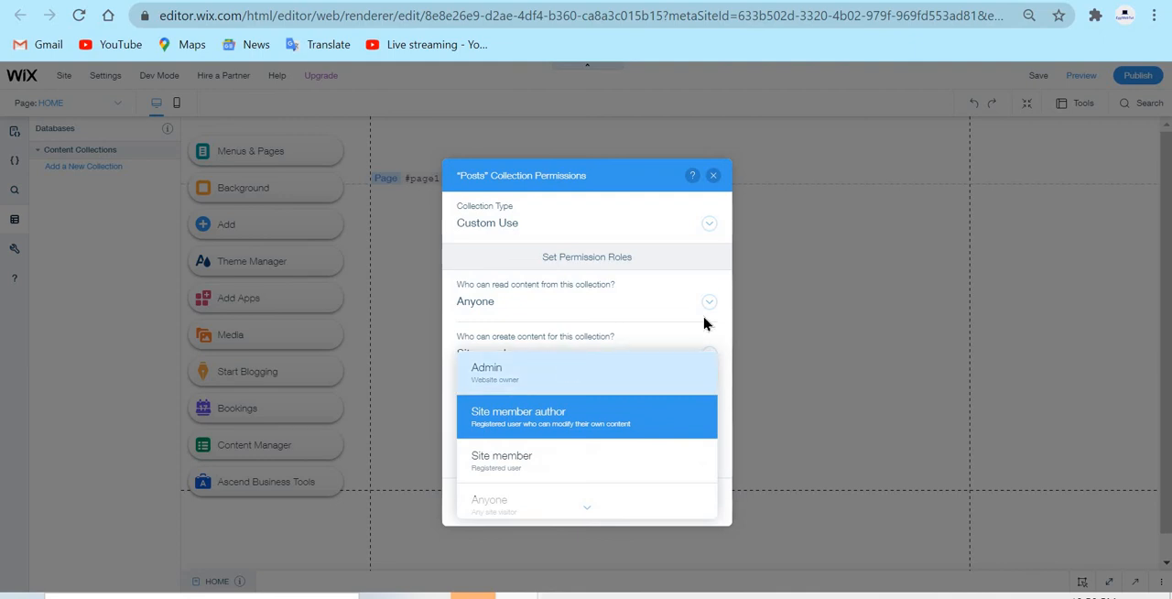
{"action": "scroll", "coordinate": [602, 405], "scroll_direction": "down", "scroll_amount": 1}
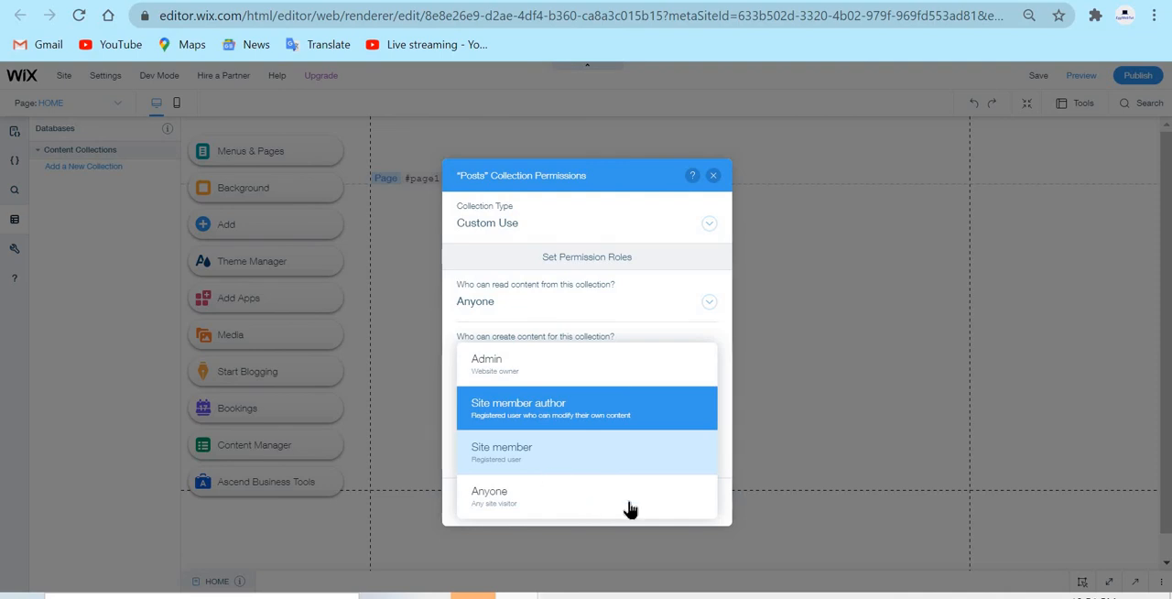
{"action": "left_click", "coordinate": [582, 424]}
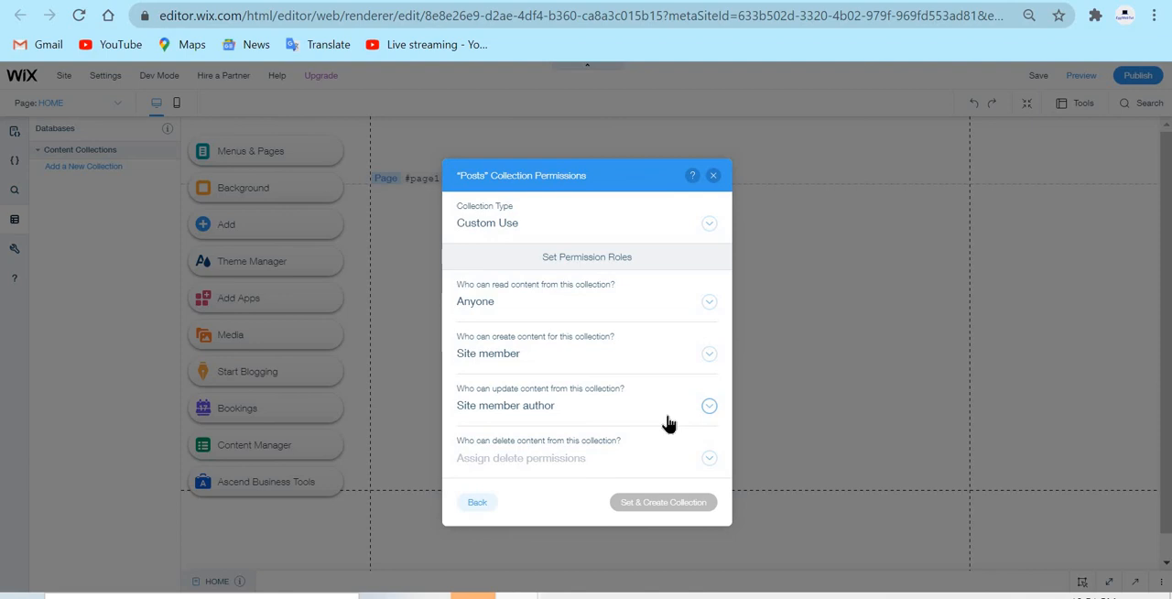
Assign the delete permission to Site member author and create the Posts collection
{"action": "left_click", "coordinate": [531, 463]}
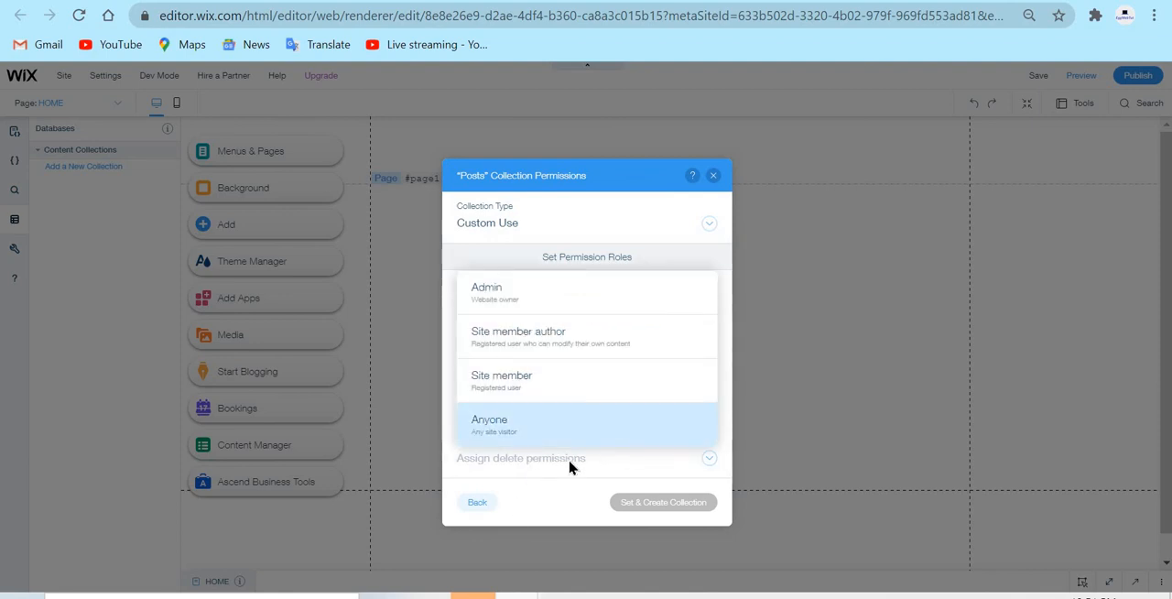
{"action": "left_click", "coordinate": [569, 465]}
{"action": "left_click", "coordinate": [577, 466]}
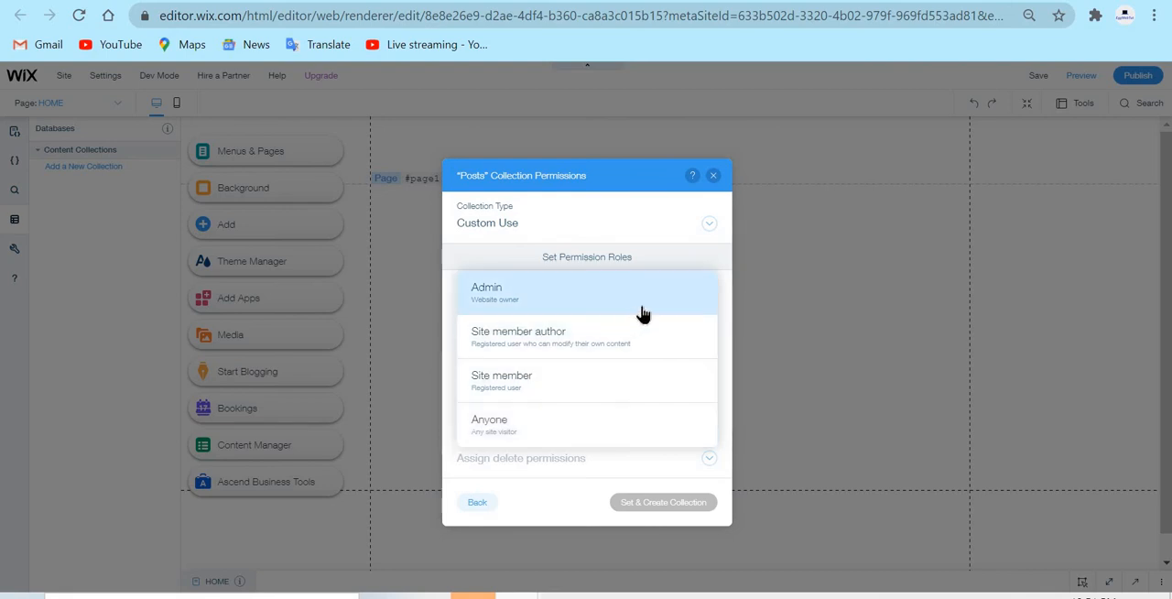
{"action": "left_click", "coordinate": [706, 346]}
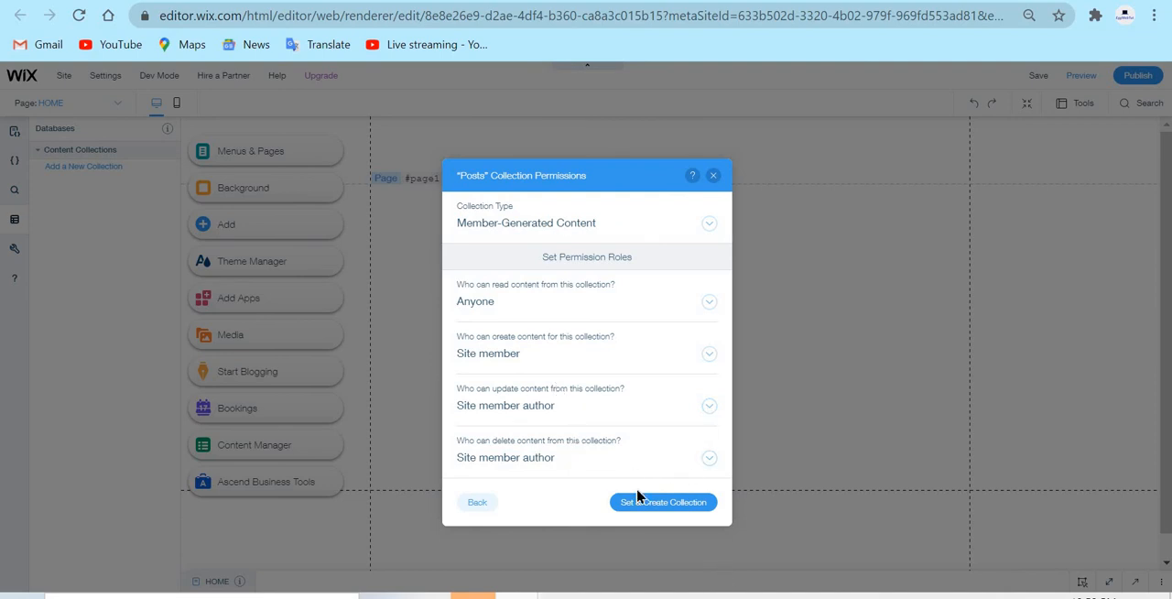
{"action": "left_click", "coordinate": [713, 506]}
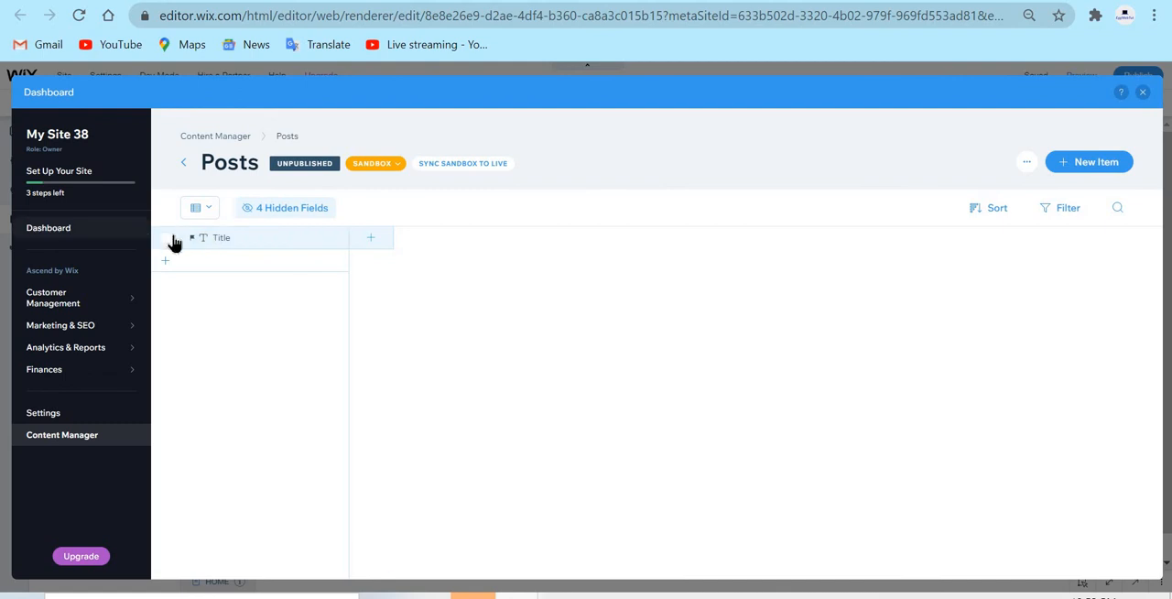
Start a new field in the Posts collection with the name Text, the key text and the field type Text
{"action": "mouse_move", "coordinate": [196, 240]}
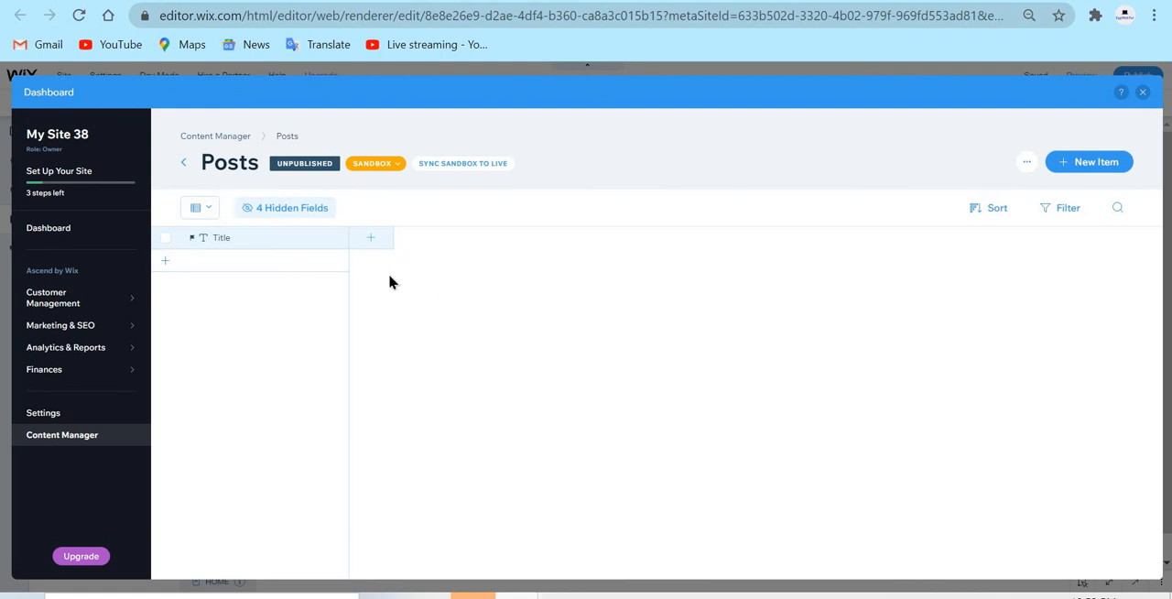
{"action": "left_click", "coordinate": [364, 242]}
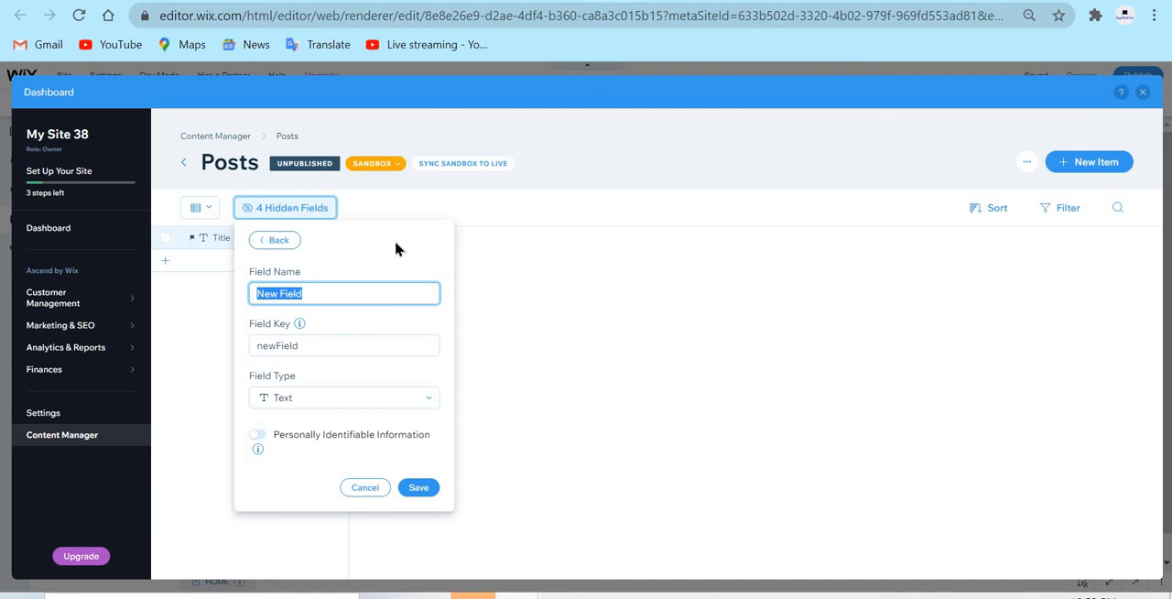
{"action": "type", "text": "P"}
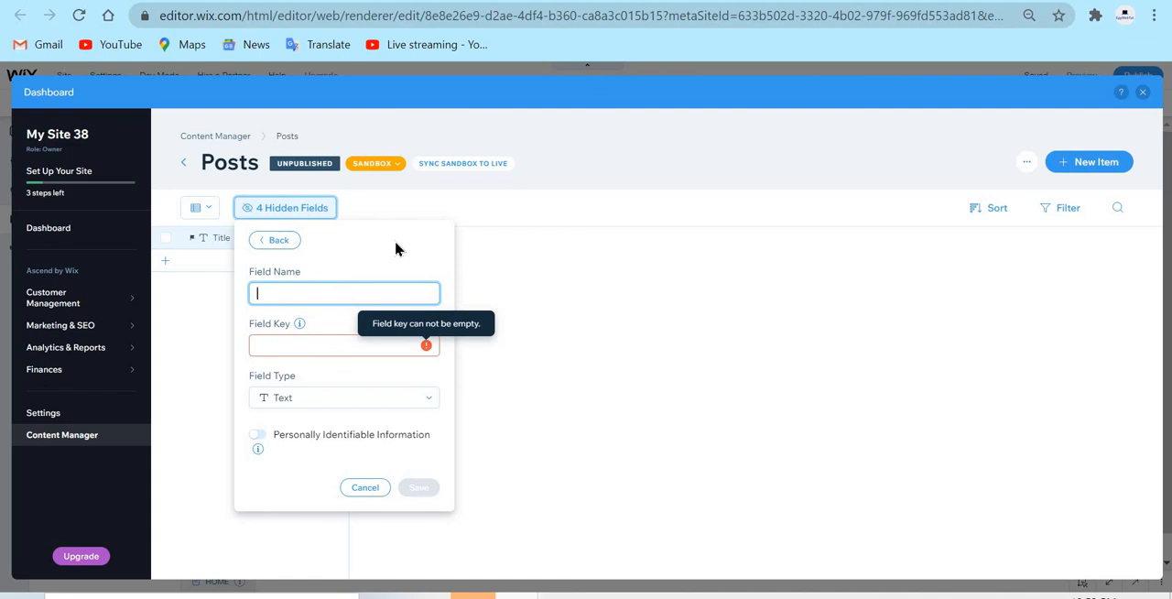
{"action": "type", "text": "Text"}
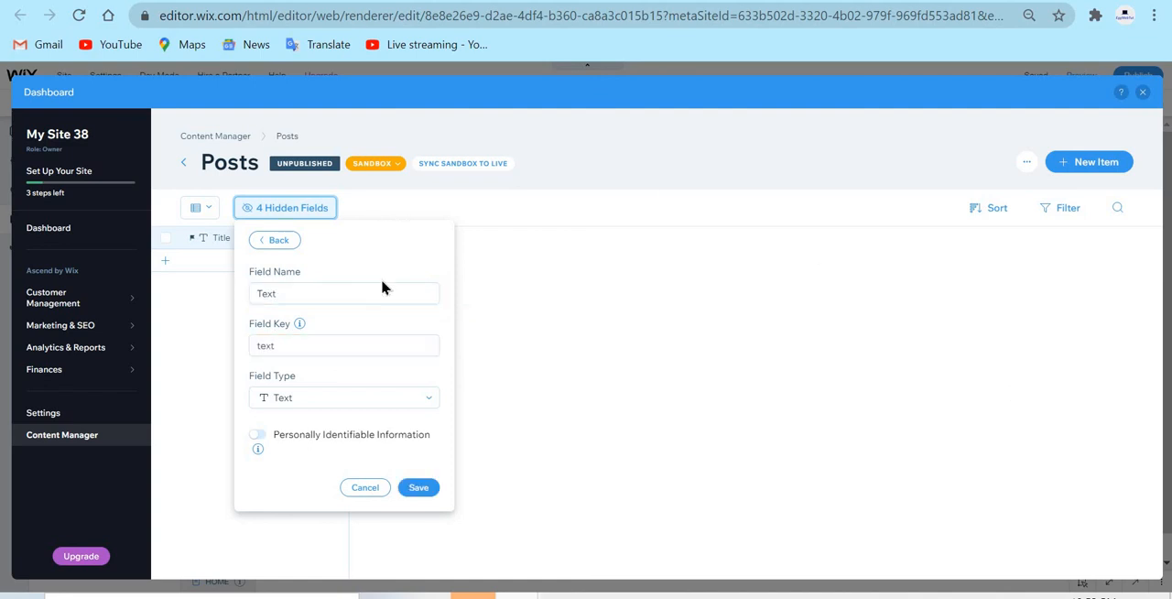
{"action": "left_click", "coordinate": [279, 340]}
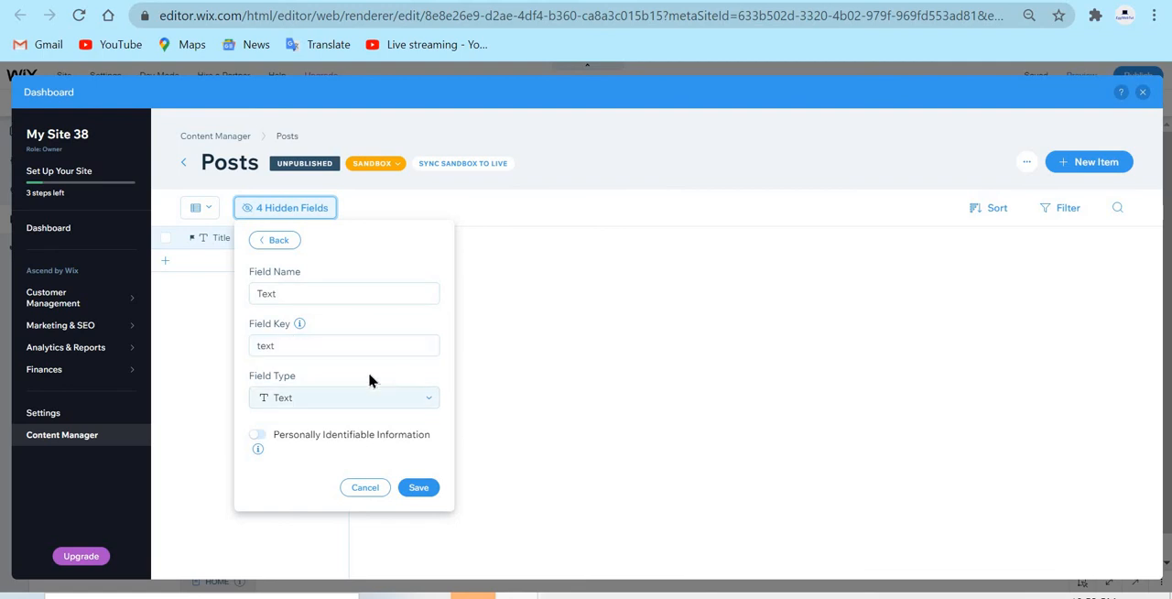
{"action": "left_click", "coordinate": [423, 408]}
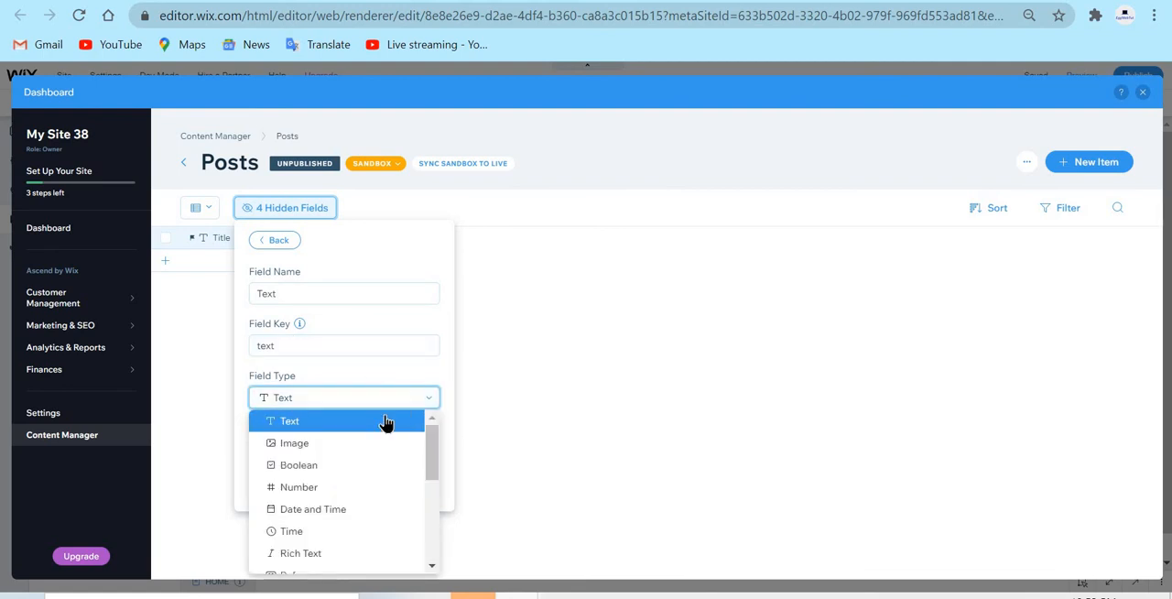
{"action": "left_click", "coordinate": [385, 422]}
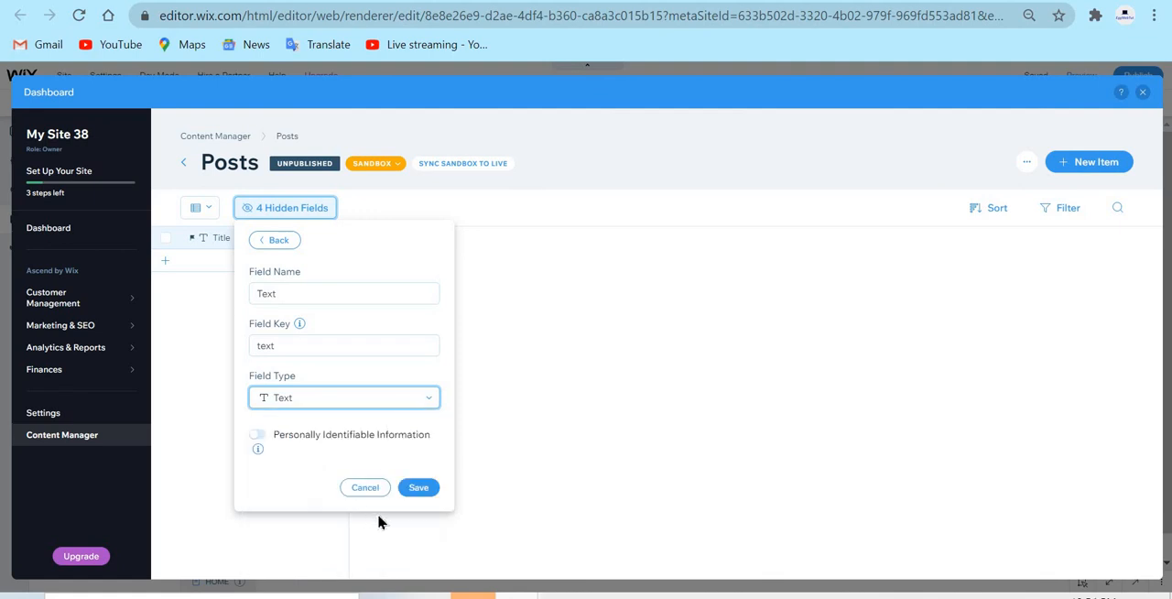
Switch the new field's type to Rich Text and back to Text
{"action": "left_click", "coordinate": [428, 403]}
{"action": "scroll", "coordinate": [337, 459], "scroll_direction": "down", "scroll_amount": 1}
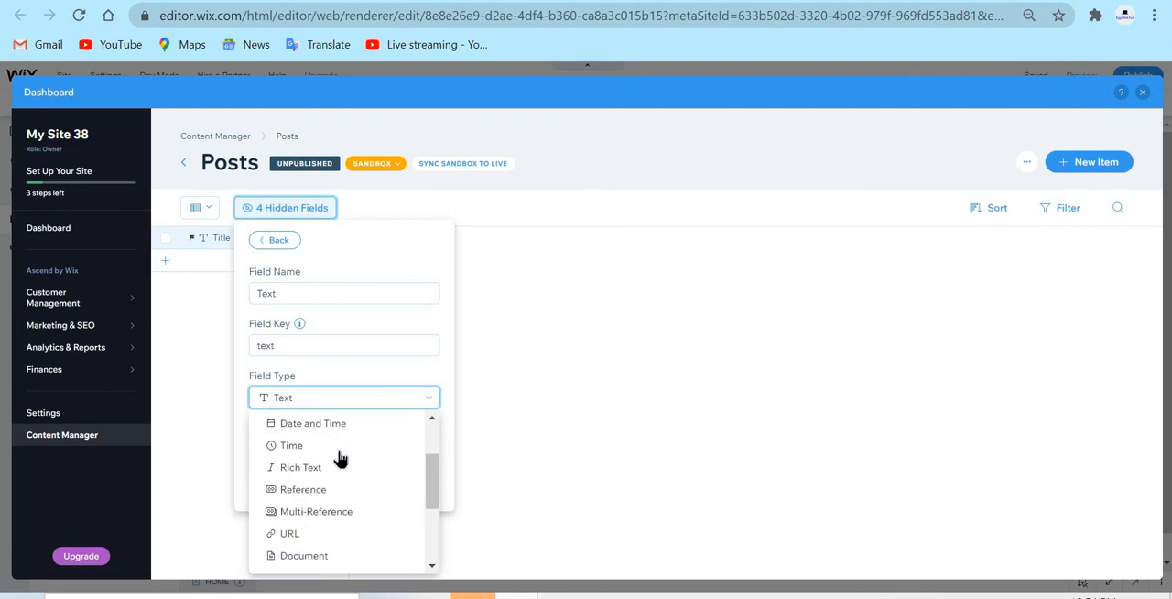
{"action": "left_click", "coordinate": [373, 464]}
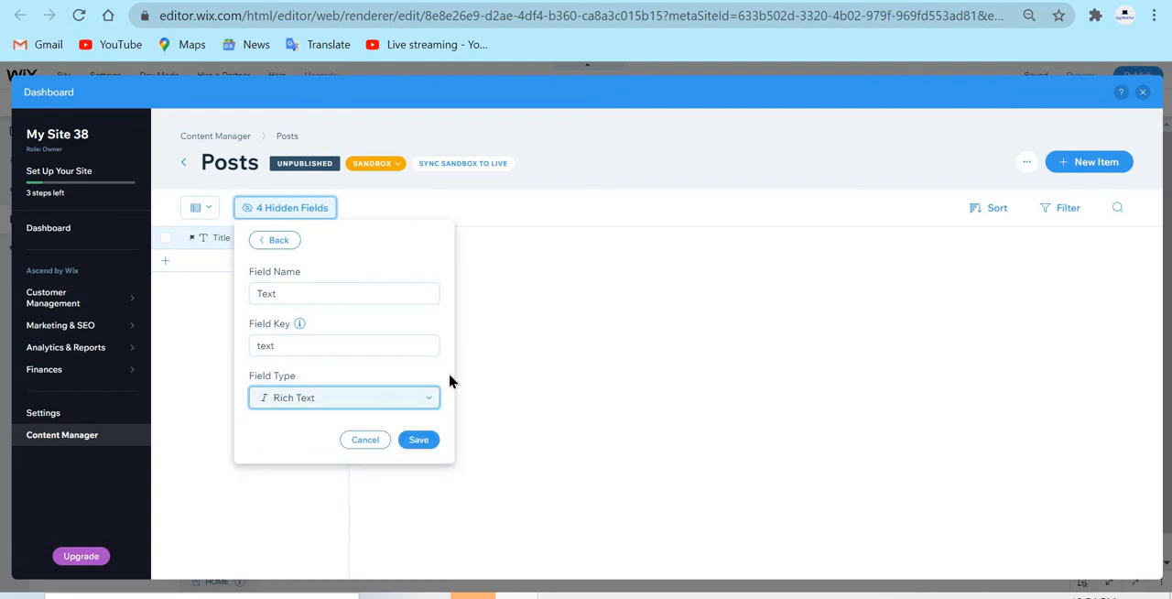
{"action": "left_click", "coordinate": [368, 399]}
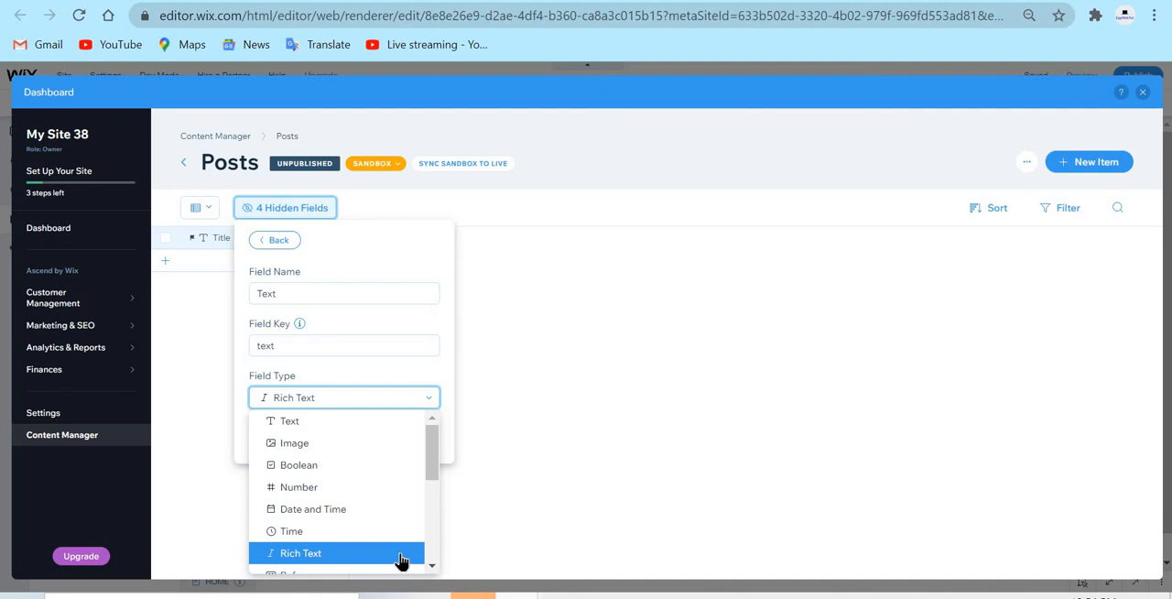
{"action": "left_click", "coordinate": [363, 426]}
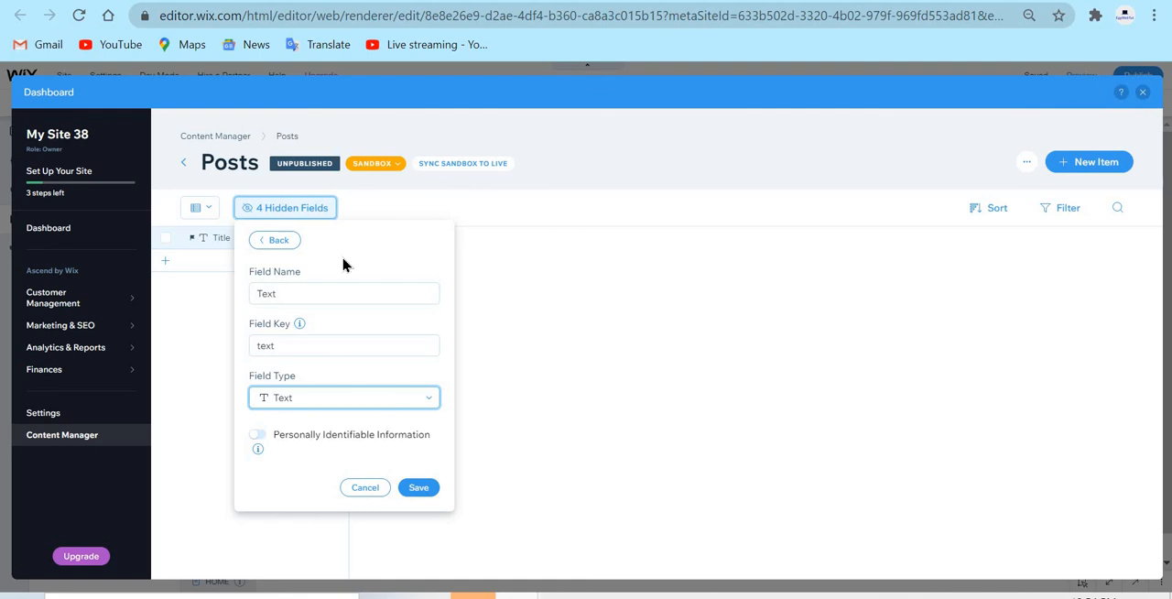
Look through the field types available for the new Posts field
{"action": "left_click", "coordinate": [411, 401]}
{"action": "scroll", "coordinate": [366, 444], "scroll_direction": "down", "scroll_amount": 3}
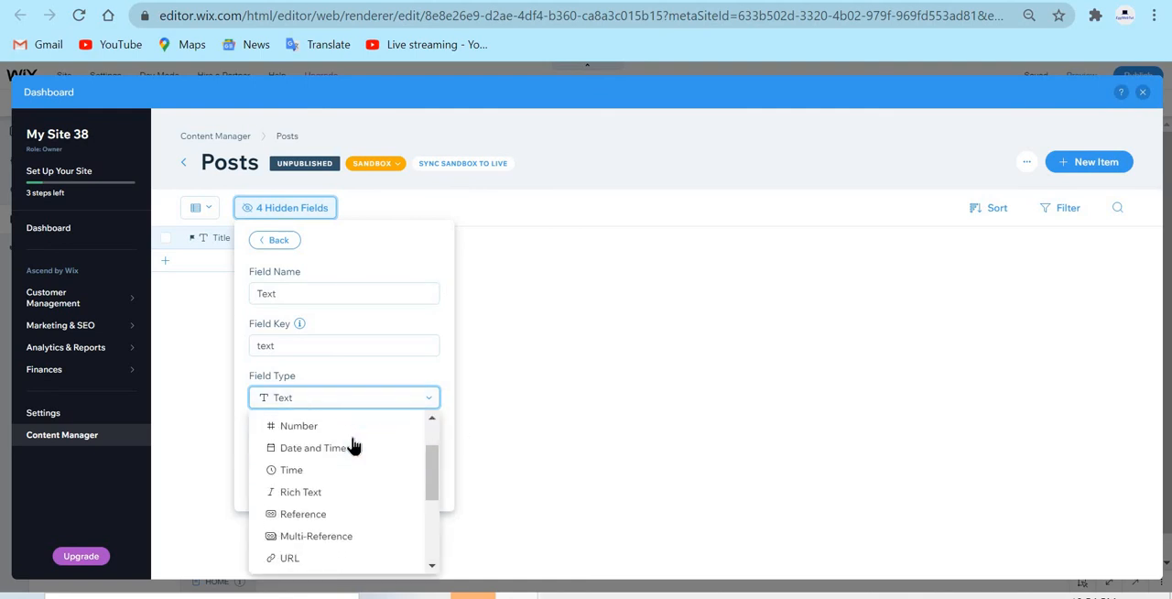
{"action": "scroll", "coordinate": [356, 443], "scroll_direction": "down", "scroll_amount": 2}
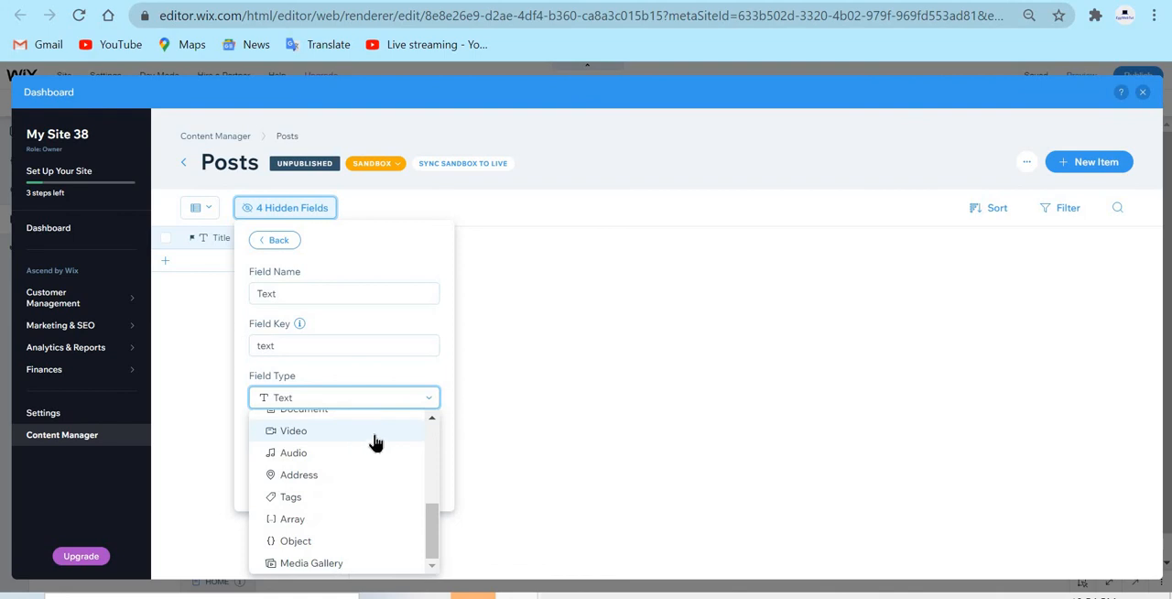
{"action": "scroll", "coordinate": [383, 443], "scroll_direction": "up", "scroll_amount": 1}
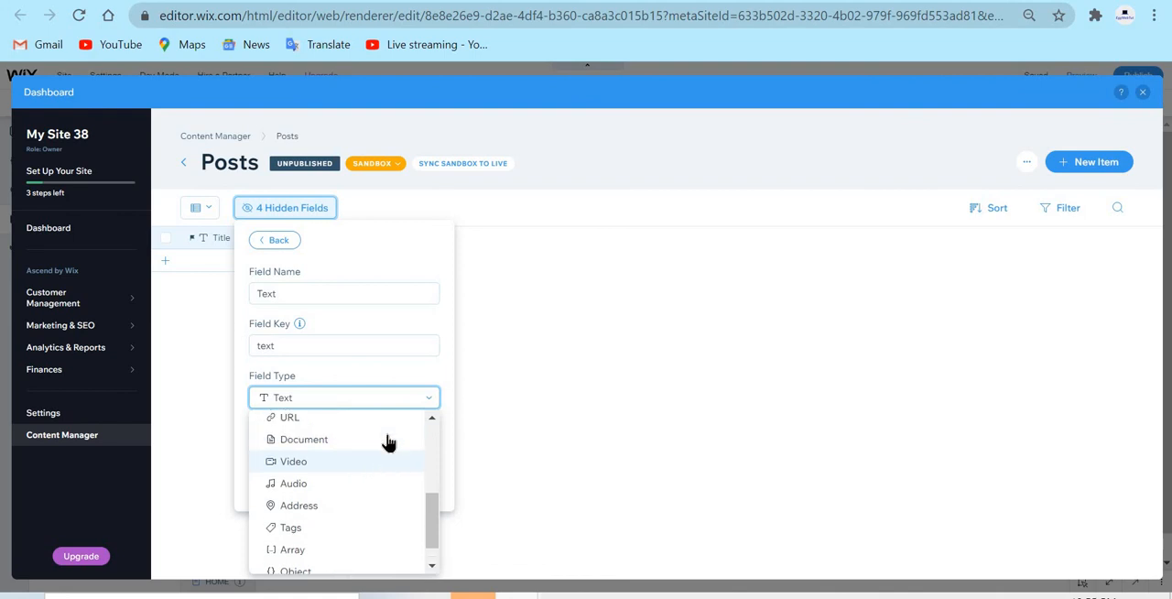
{"action": "left_click", "coordinate": [368, 393]}
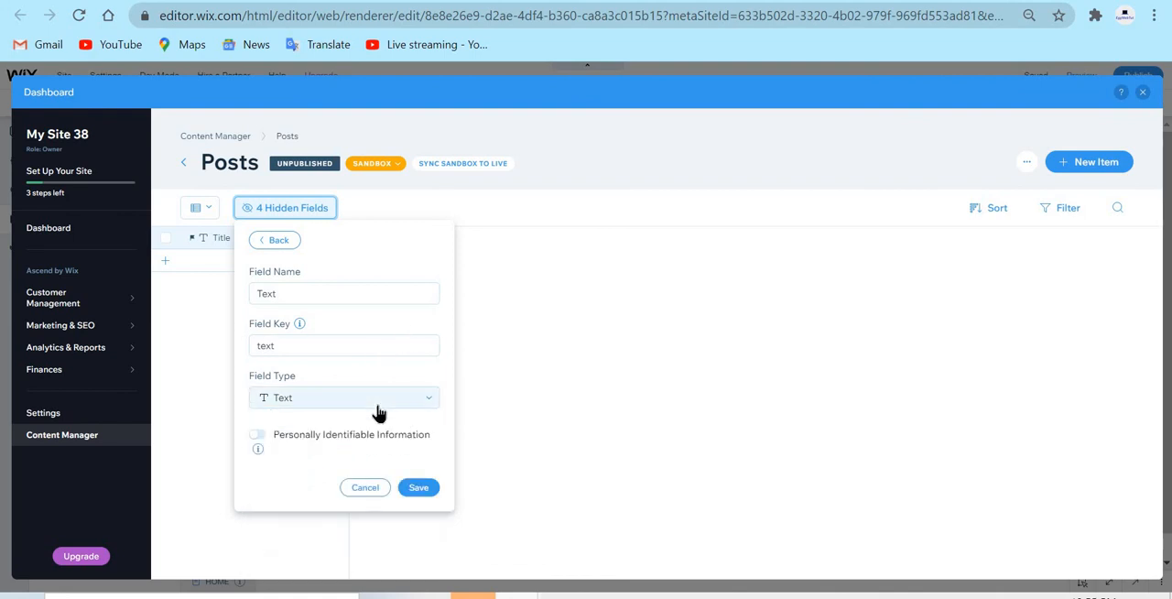
{"action": "left_click", "coordinate": [366, 399]}
{"action": "scroll", "coordinate": [363, 431], "scroll_direction": "down", "scroll_amount": 1}
{"action": "scroll", "coordinate": [363, 431], "scroll_direction": "down", "scroll_amount": 2}
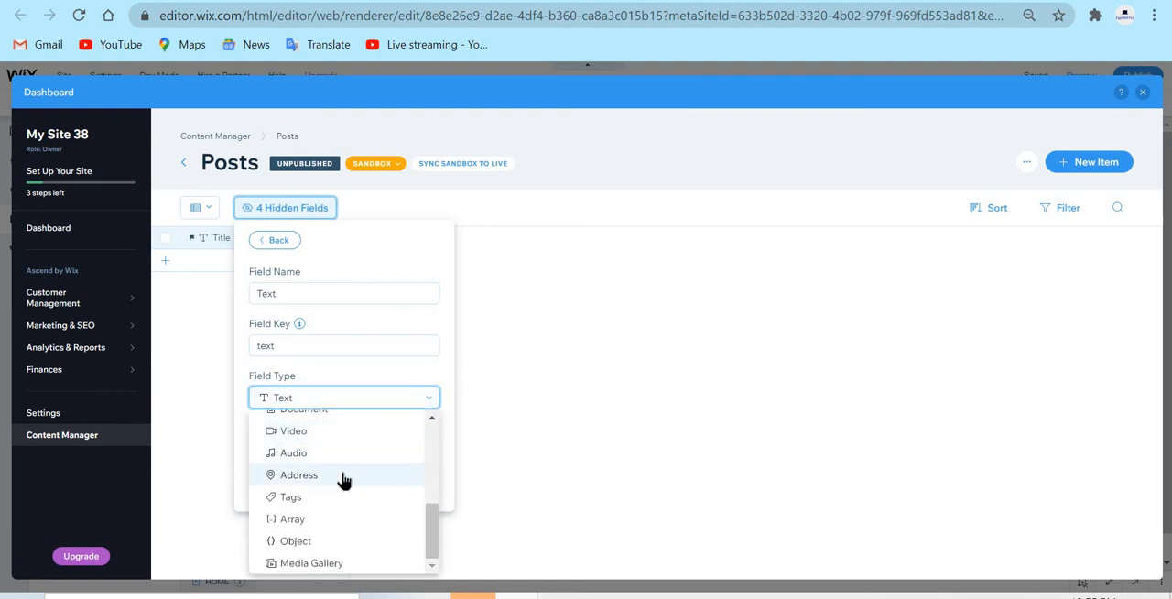
{"action": "left_click", "coordinate": [434, 382]}
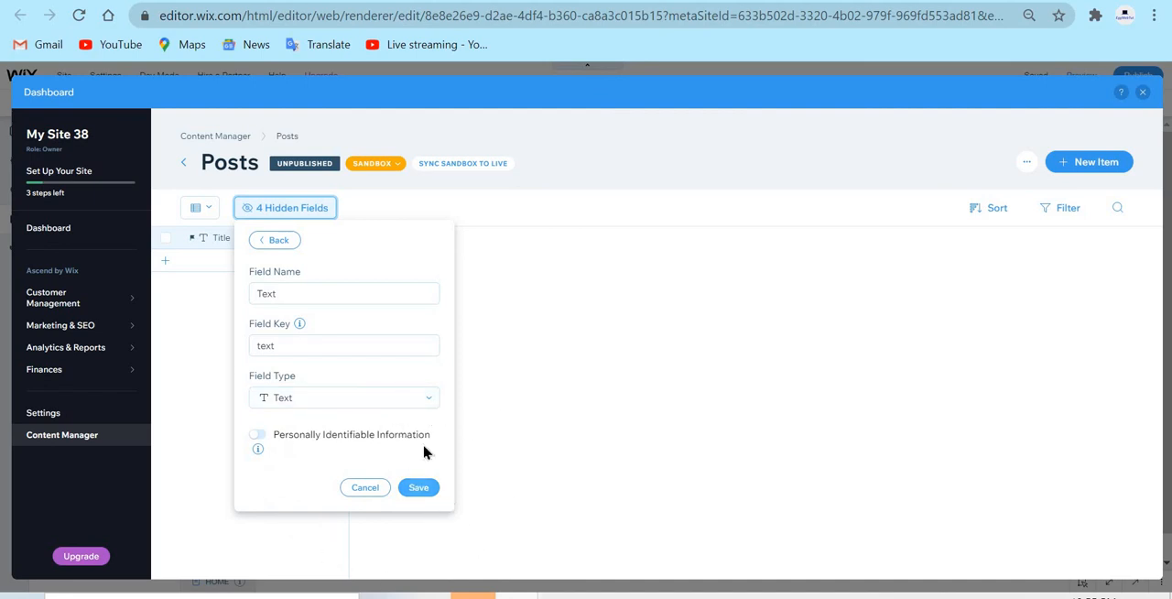
Save the Text field in the Posts collection and close the dashboard to return to the site editor
{"action": "left_click", "coordinate": [432, 493]}
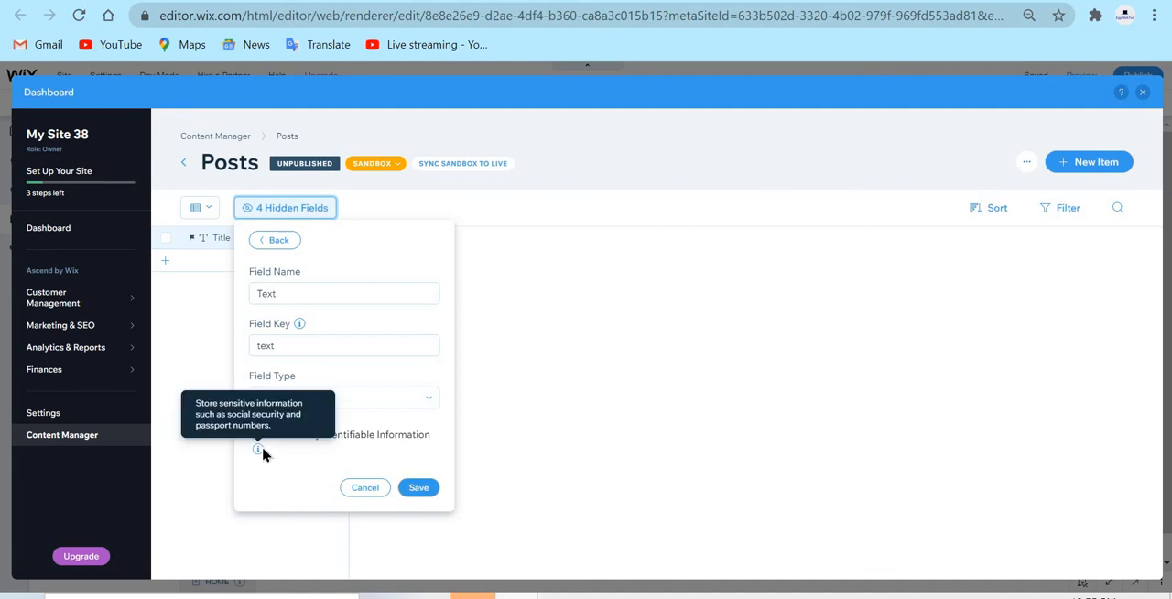
{"action": "left_click", "coordinate": [426, 488]}
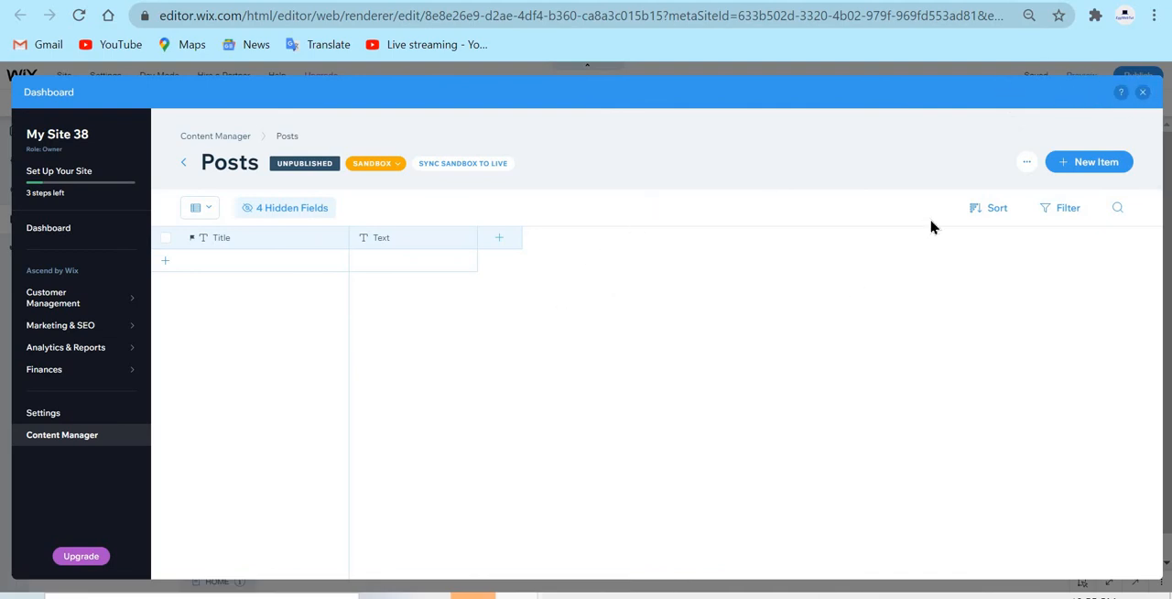
{"action": "left_click", "coordinate": [1145, 96]}
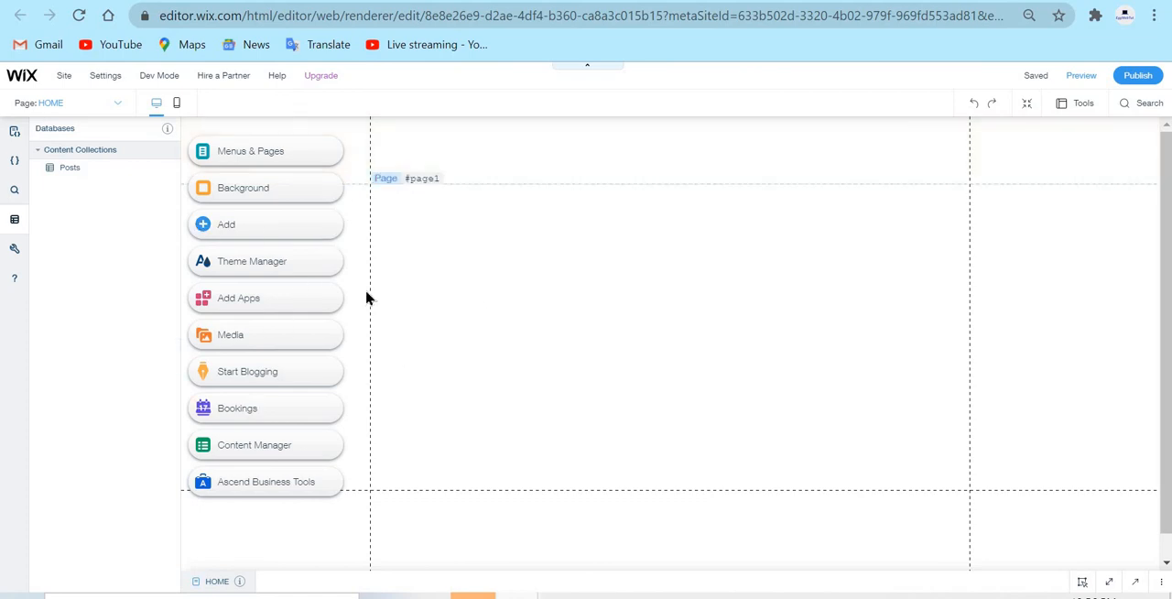
Close the databases panel and add the Promo (Hey You!) lightbox from the interactive elements to the site
{"action": "mouse_move", "coordinate": [161, 358]}
{"action": "left_click", "coordinate": [175, 361]}
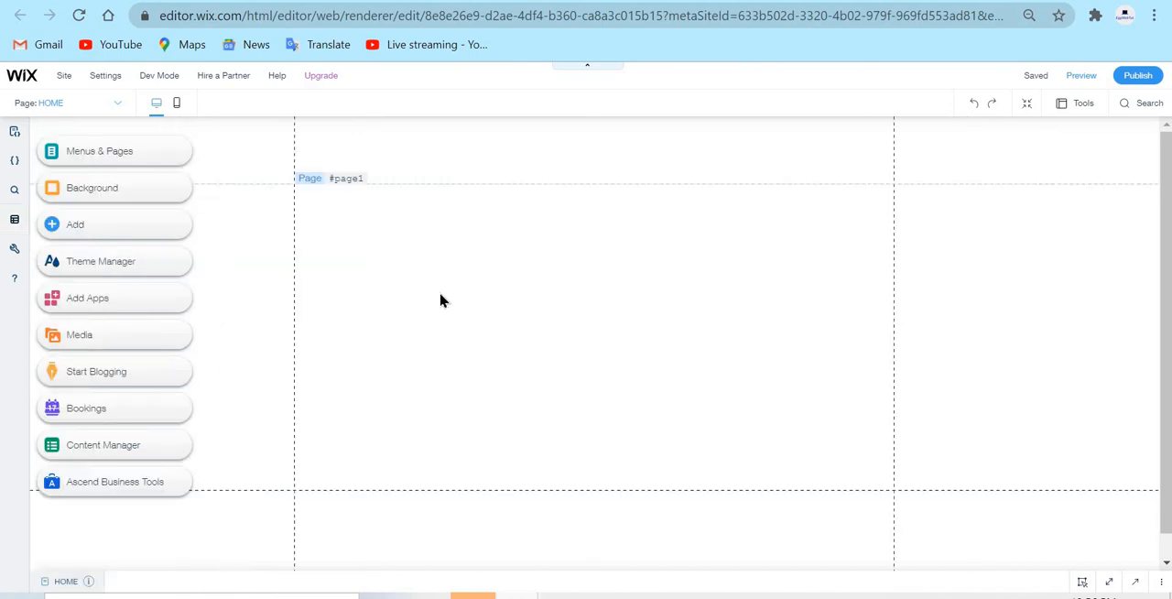
{"action": "left_click", "coordinate": [149, 234]}
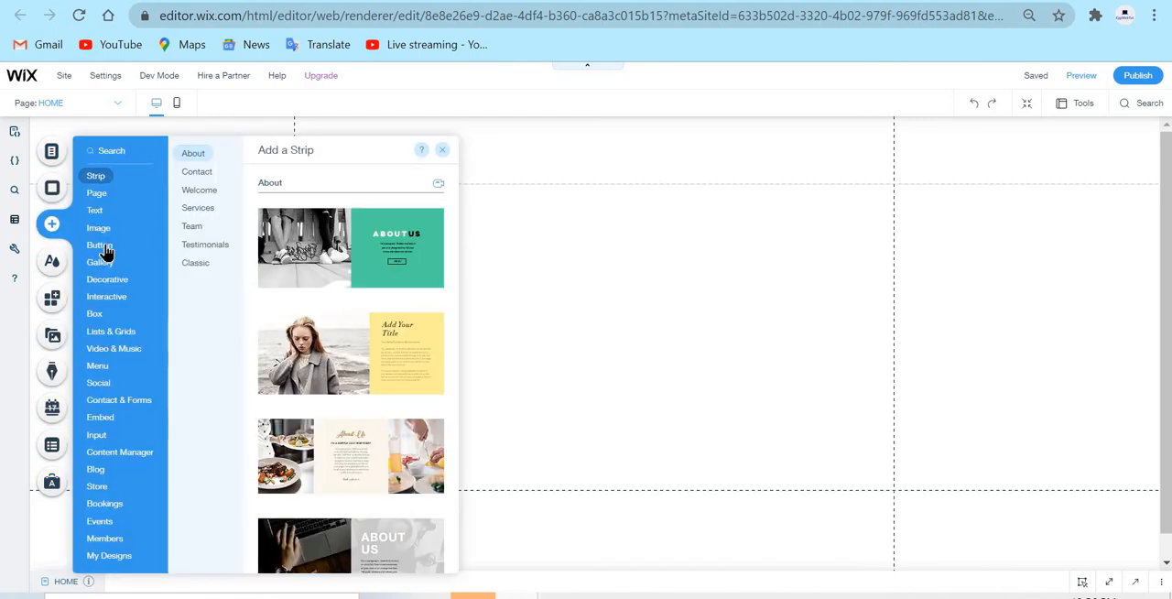
{"action": "left_click", "coordinate": [103, 244]}
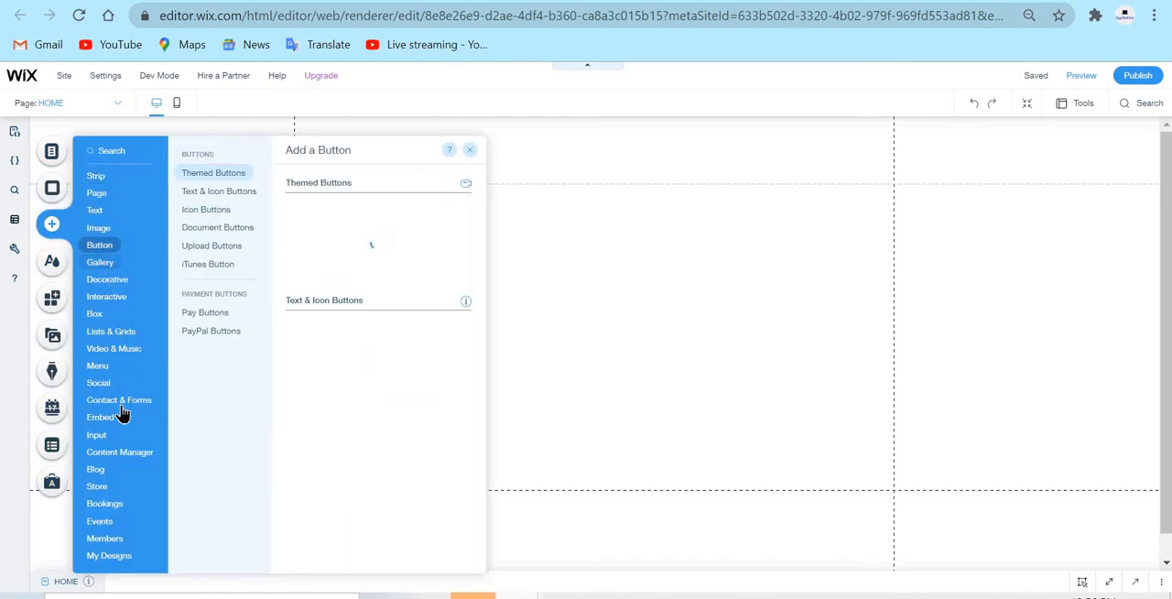
{"action": "mouse_move", "coordinate": [115, 309]}
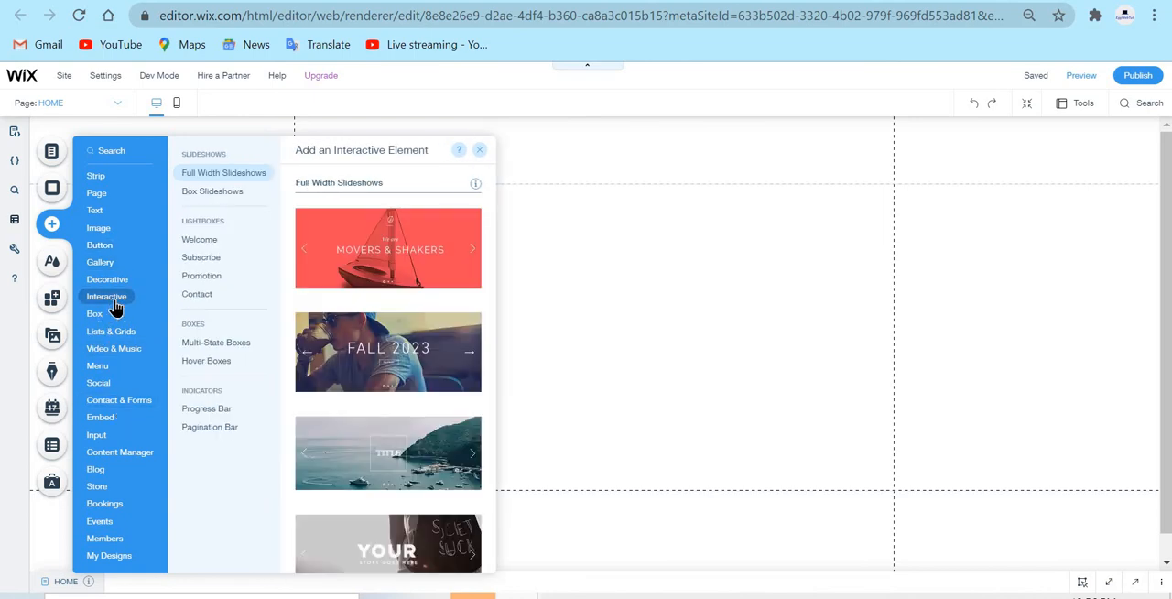
{"action": "left_click", "coordinate": [206, 242]}
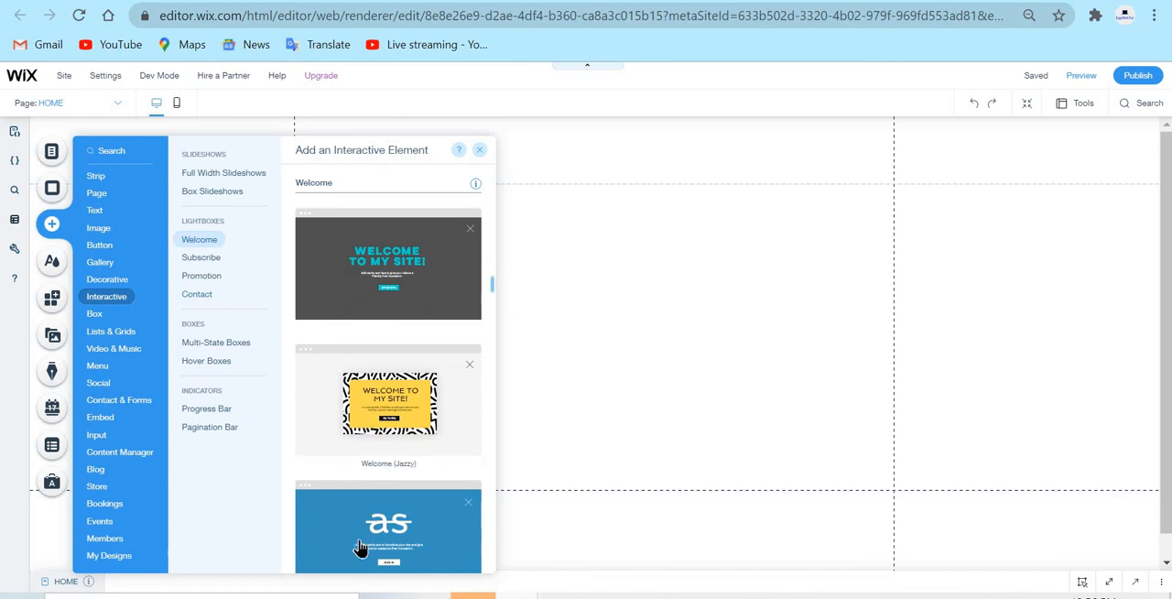
{"action": "scroll", "coordinate": [392, 373], "scroll_direction": "down", "scroll_amount": 5}
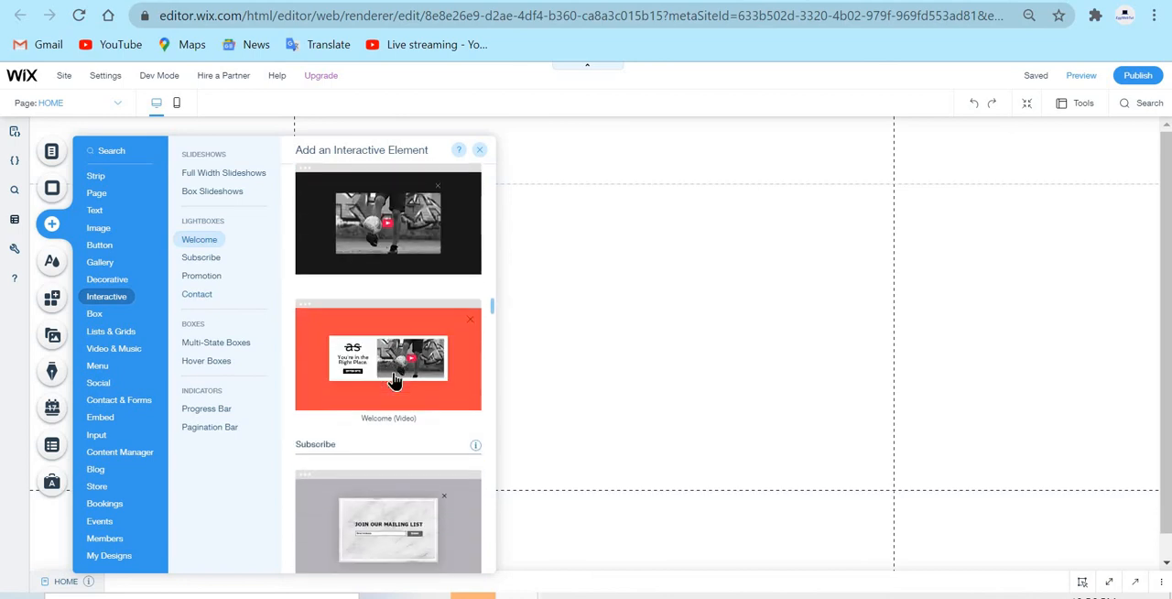
{"action": "scroll", "coordinate": [393, 380], "scroll_direction": "down", "scroll_amount": 5}
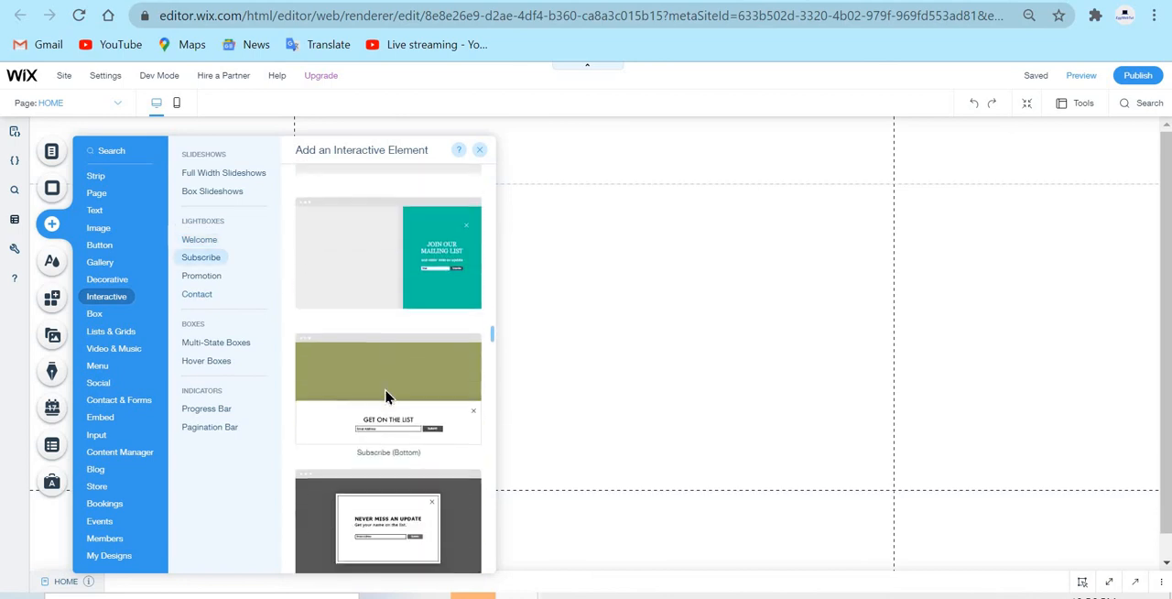
{"action": "scroll", "coordinate": [385, 396], "scroll_direction": "down", "scroll_amount": 2}
{"action": "scroll", "coordinate": [385, 396], "scroll_direction": "down", "scroll_amount": 2}
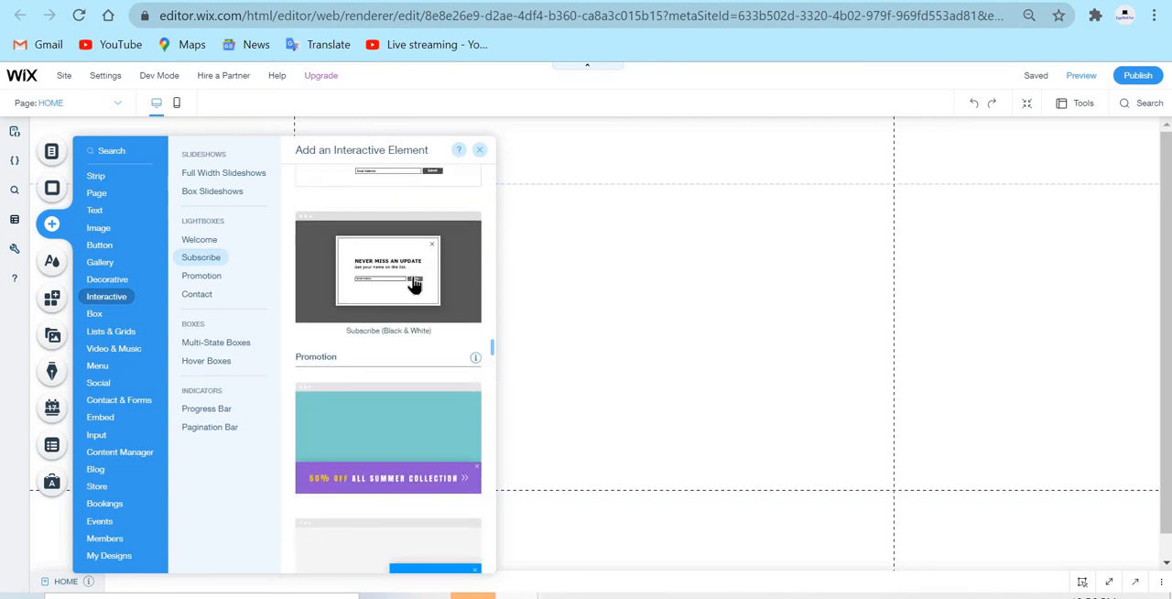
{"action": "scroll", "coordinate": [442, 336], "scroll_direction": "down", "scroll_amount": 4}
{"action": "scroll", "coordinate": [452, 400], "scroll_direction": "down", "scroll_amount": 3}
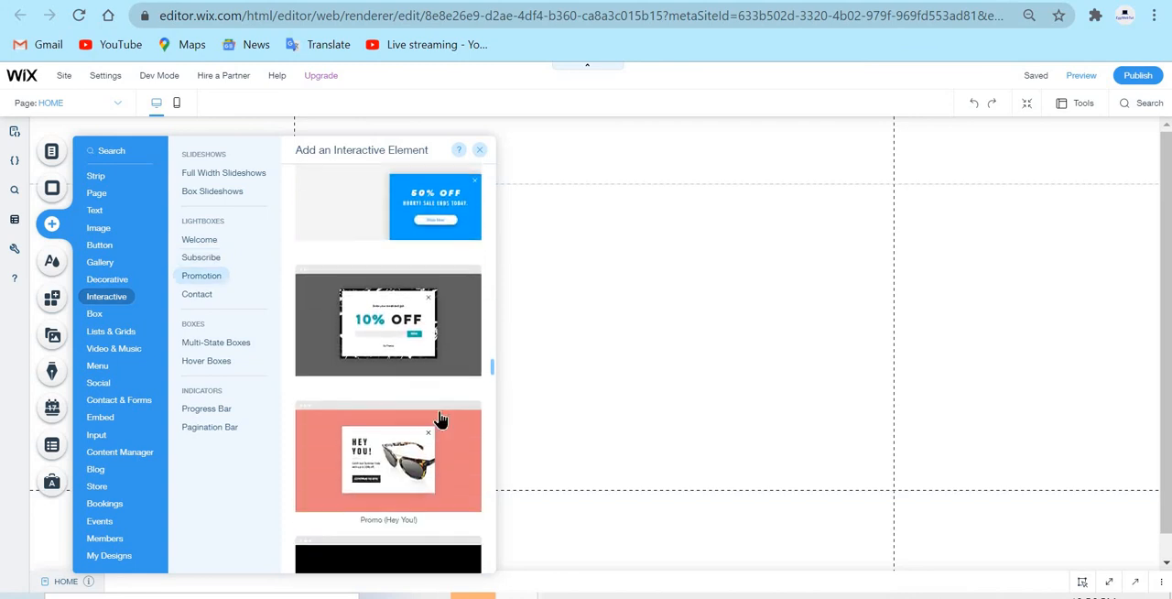
{"action": "left_click_drag", "start_coordinate": [380, 388], "coordinate": [607, 330]}
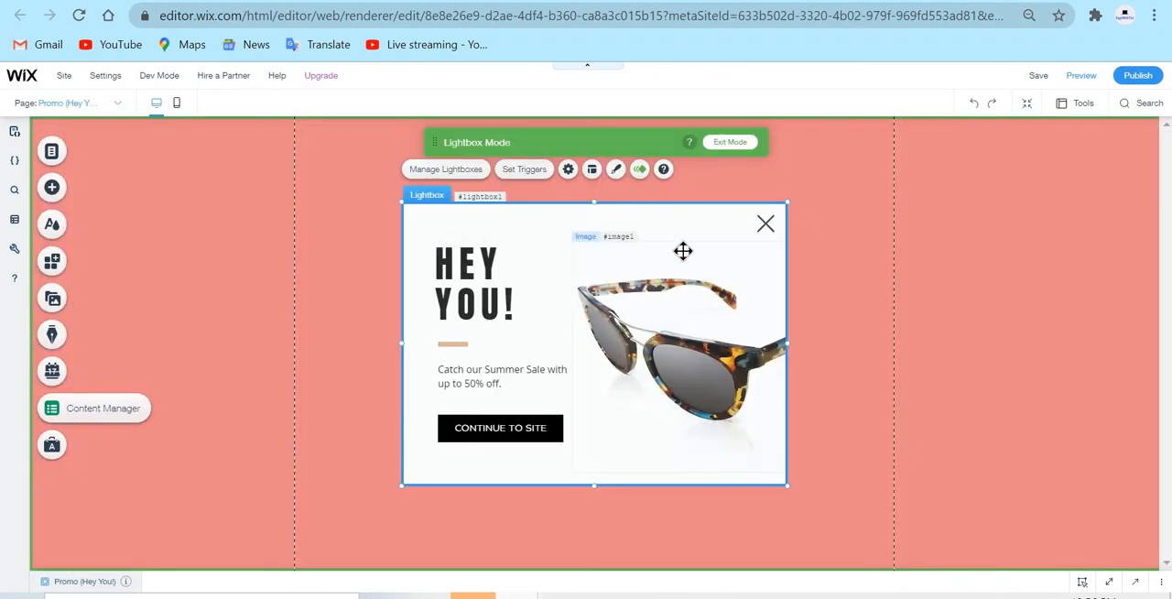
Delete the sunglasses image, sale paragraph, CONTINUE TO SITE button, HEY YOU! heading and short line from the lightbox
{"action": "left_click", "coordinate": [691, 248]}
{"action": "key", "text": "Delete"}
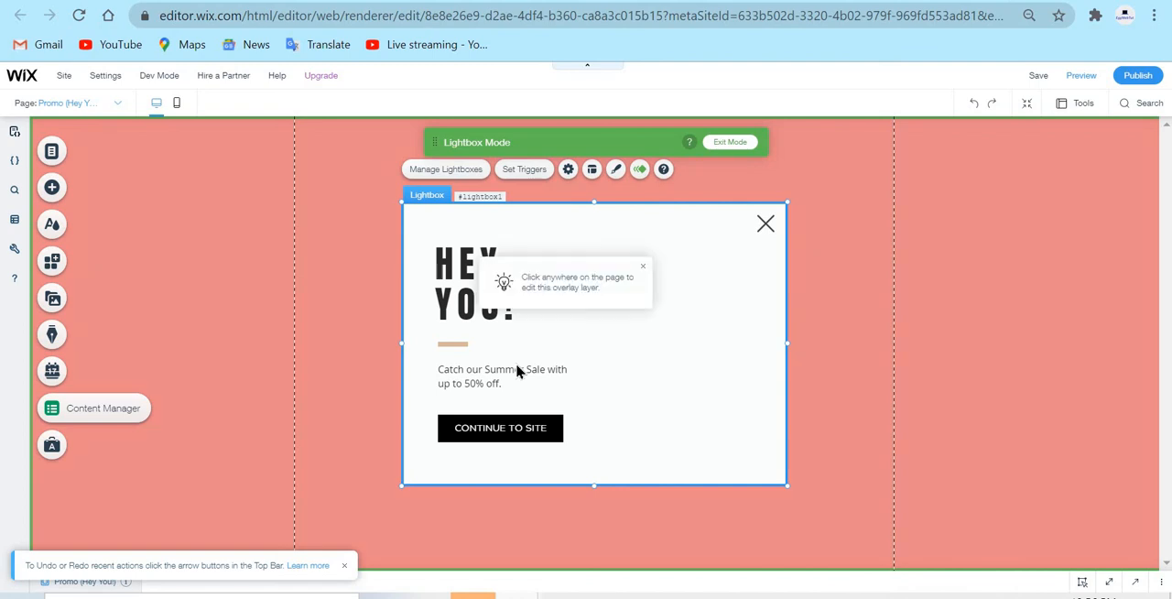
{"action": "left_click", "coordinate": [531, 381]}
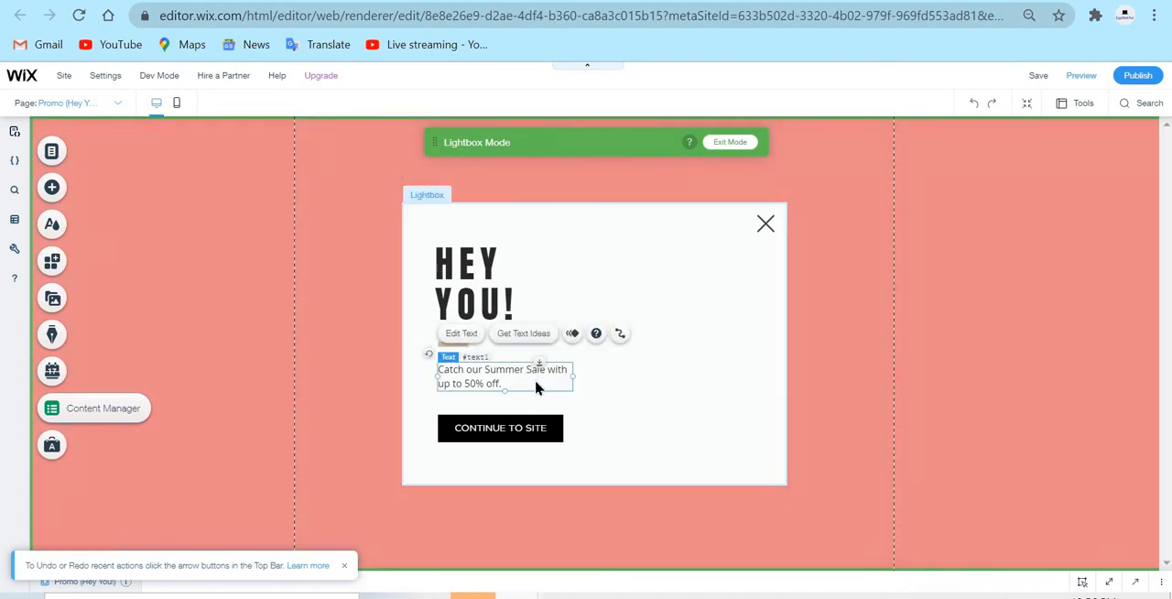
{"action": "key", "text": "Delete"}
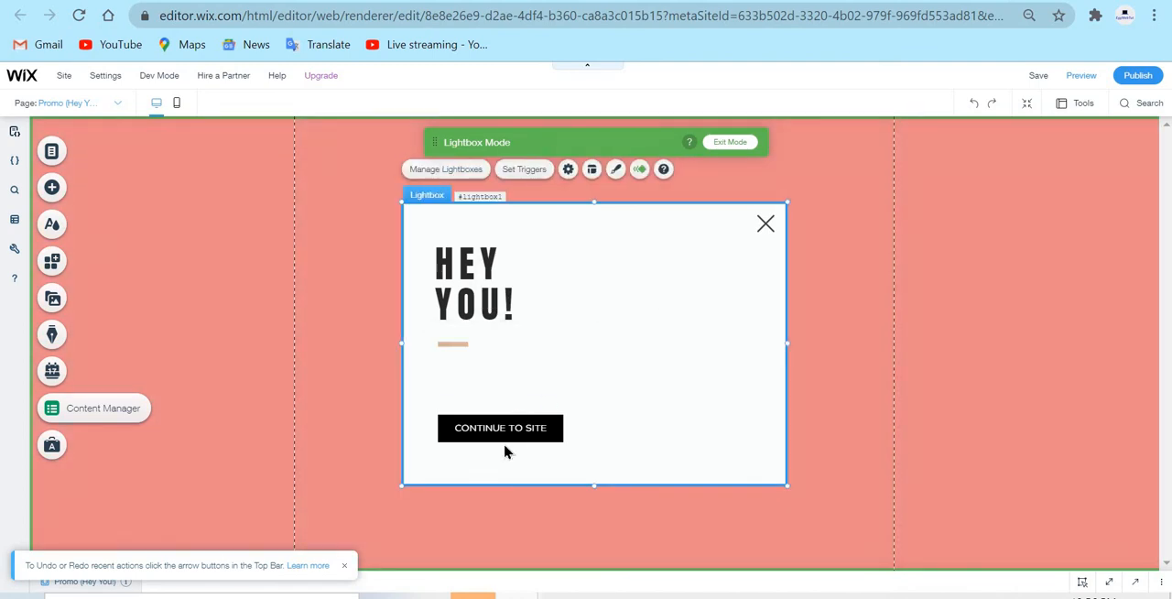
{"action": "left_click", "coordinate": [545, 425]}
{"action": "key", "text": "Delete"}
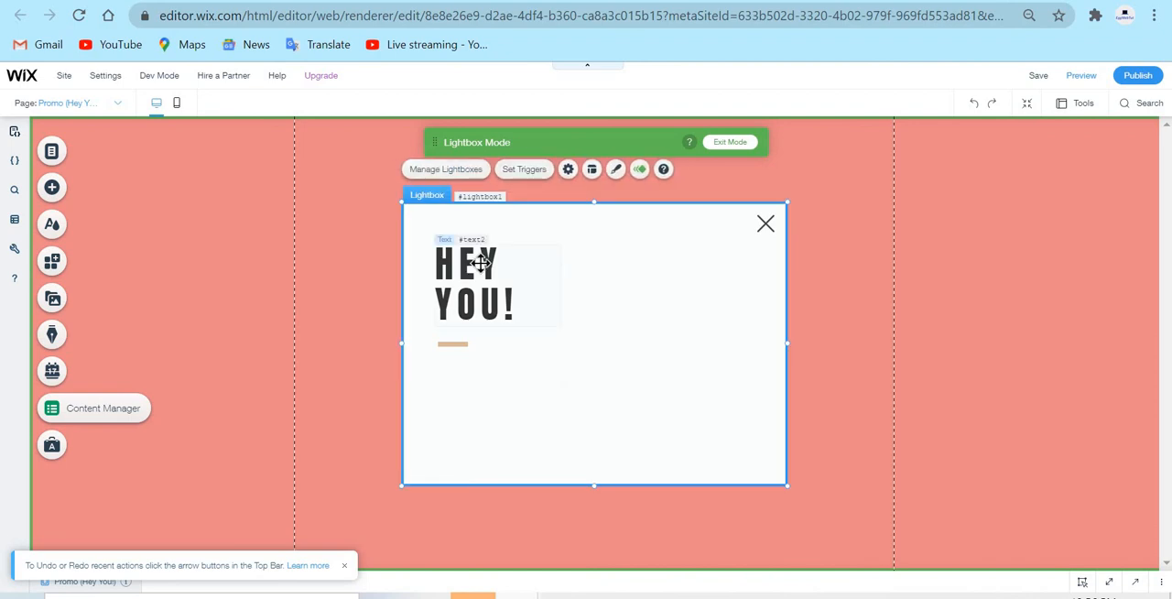
{"action": "left_click", "coordinate": [482, 262]}
{"action": "key", "text": "Delete"}
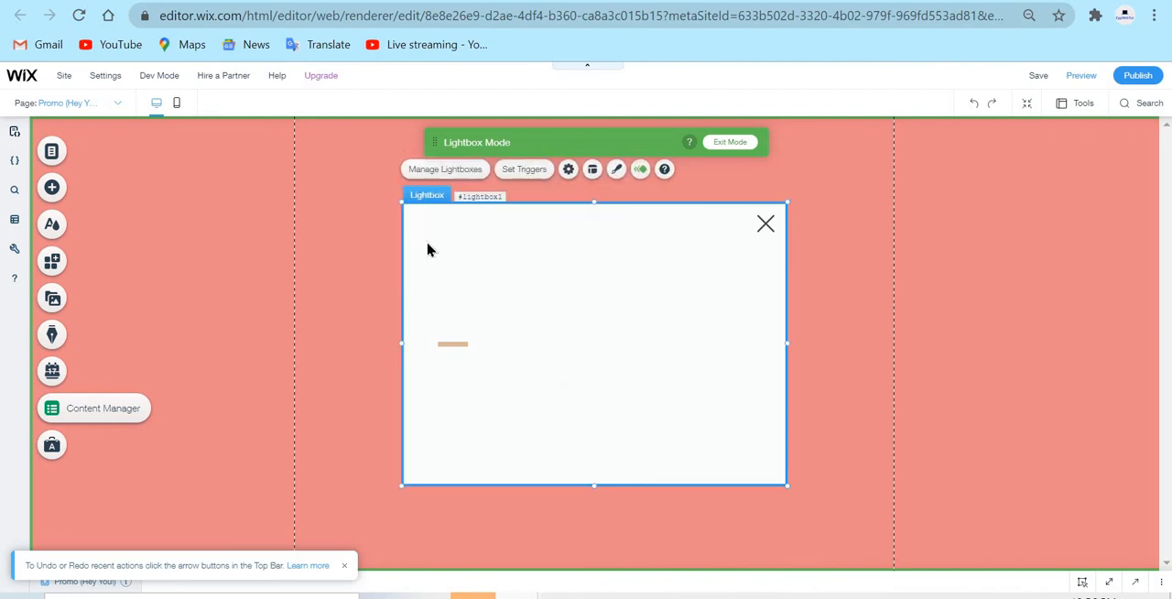
{"action": "left_click", "coordinate": [456, 342]}
{"action": "key", "text": "Delete"}
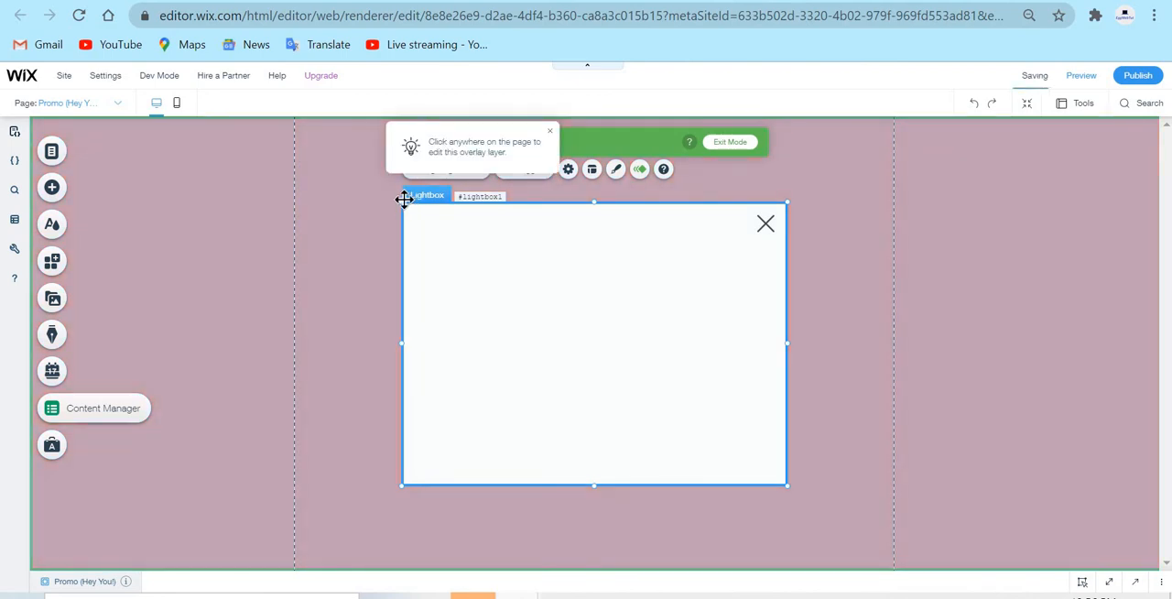
Enlarge the lightbox to almost the full height of the canvas and move its close icon into the upper-right corner
{"action": "left_click_drag", "start_coordinate": [403, 199], "coordinate": [269, 122]}
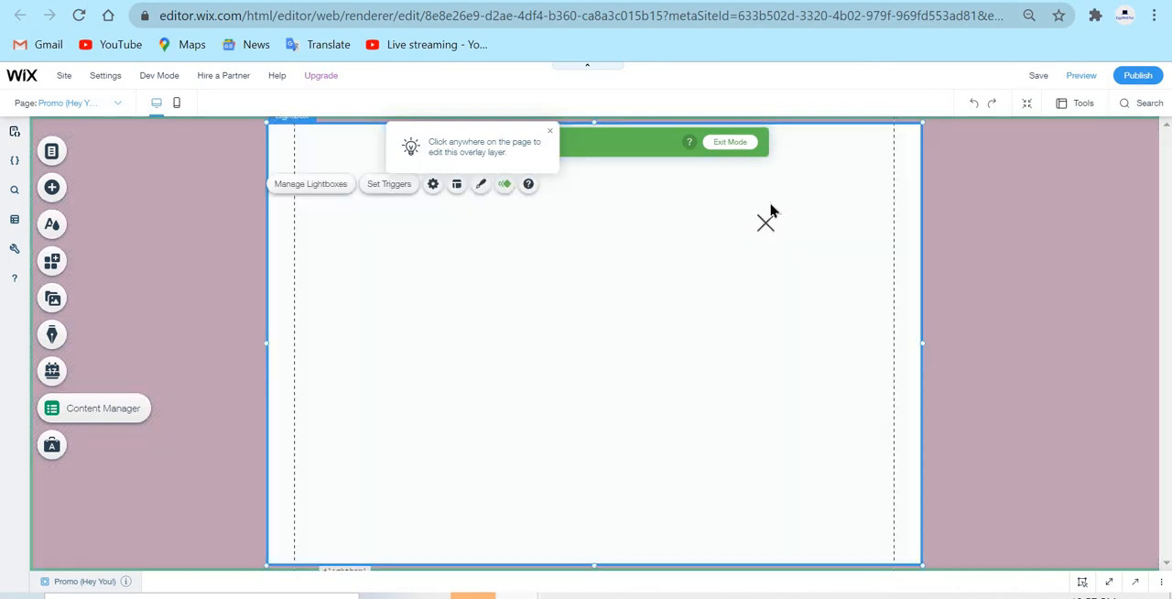
{"action": "left_click", "coordinate": [767, 223]}
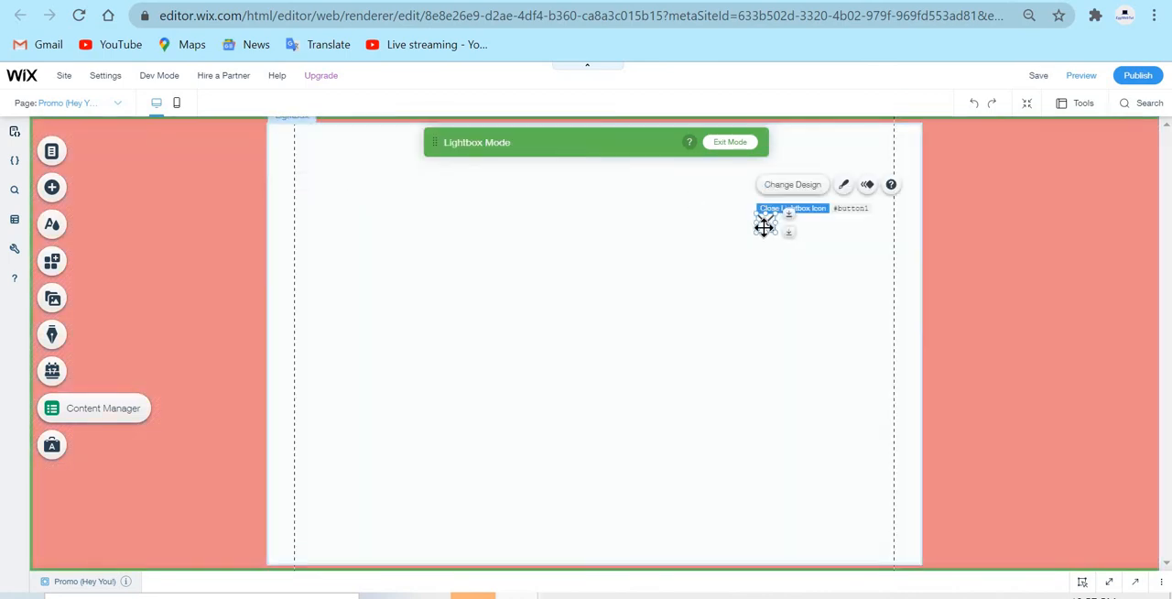
{"action": "left_click_drag", "start_coordinate": [767, 223], "coordinate": [911, 137]}
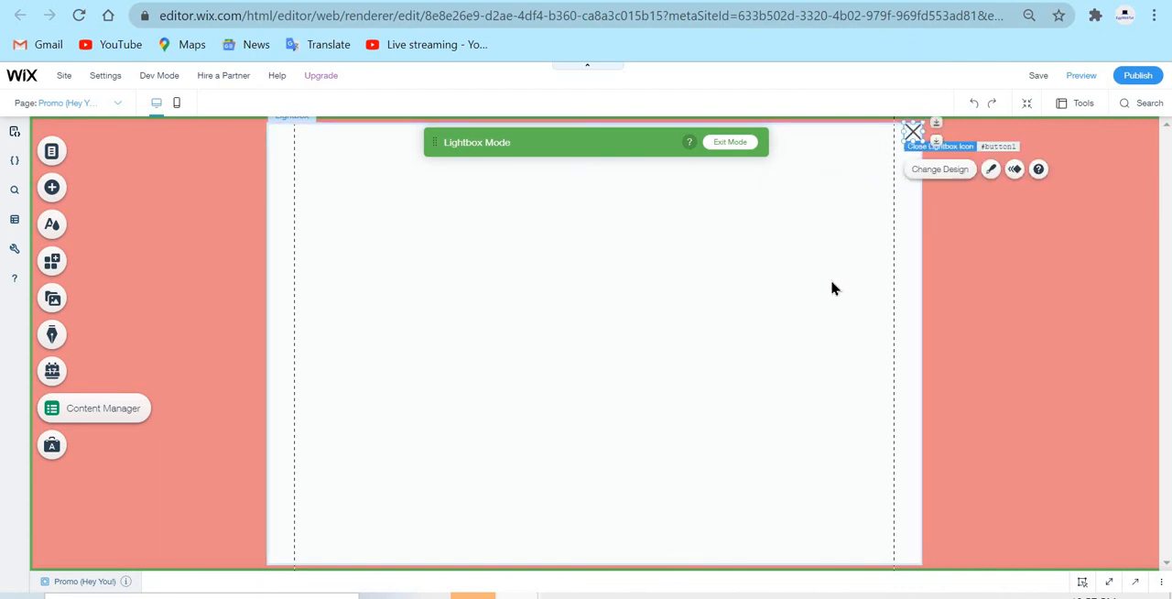
{"action": "left_click", "coordinate": [842, 238]}
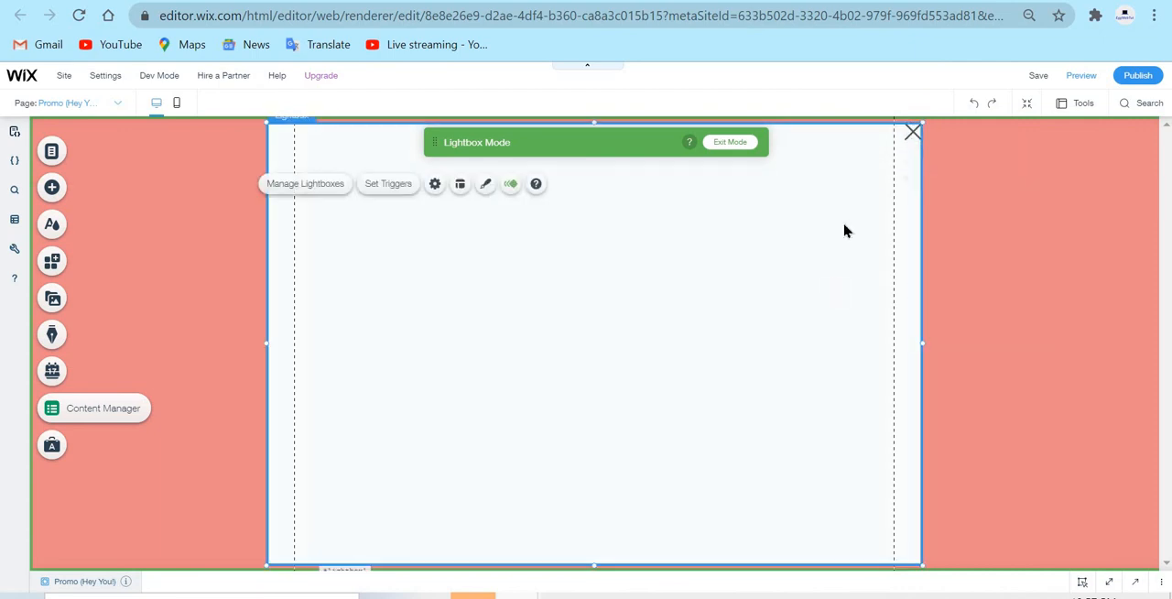
{"action": "left_click", "coordinate": [912, 129]}
{"action": "left_click", "coordinate": [670, 290]}
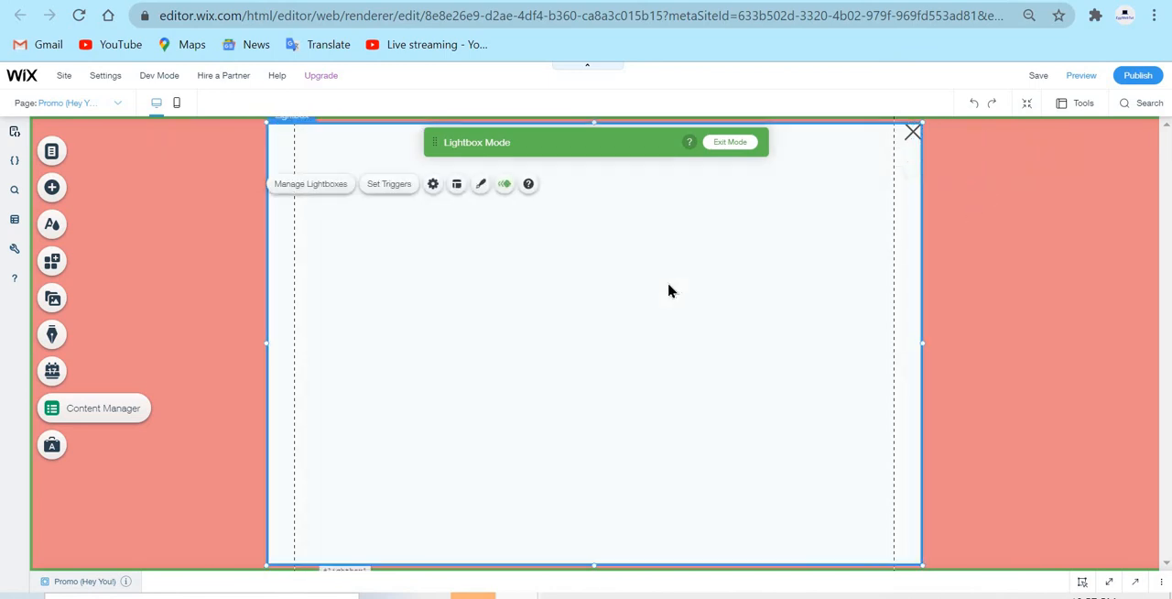
Move the Lightbox Mode bar away from the lightbox's upper area toward its lower right side
{"action": "left_click", "coordinate": [74, 190]}
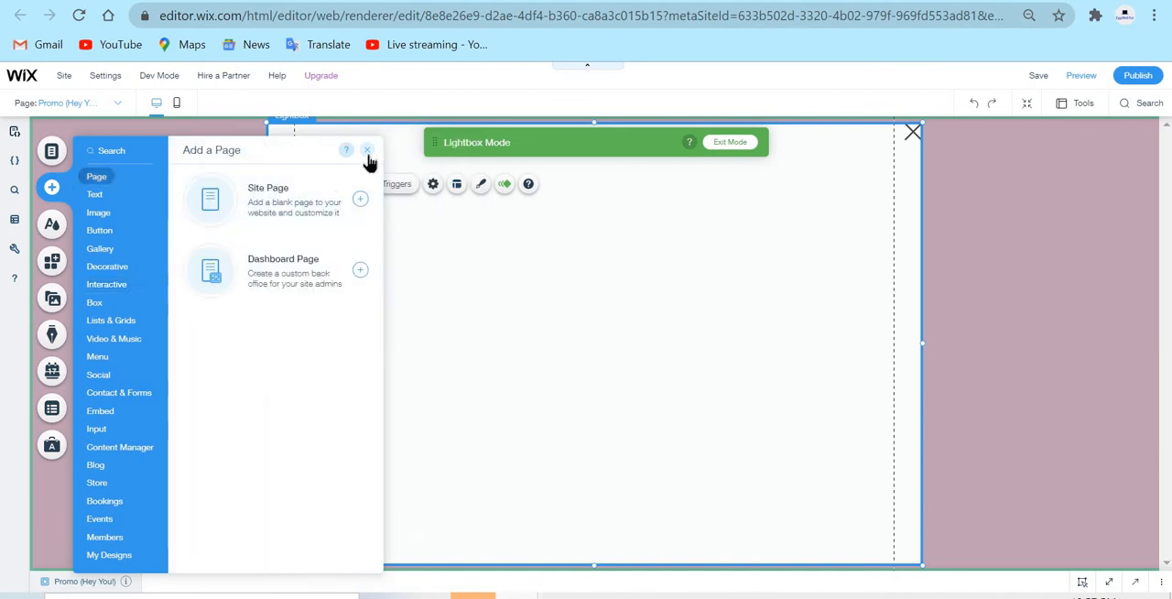
{"action": "left_click", "coordinate": [367, 152]}
{"action": "left_click_drag", "start_coordinate": [516, 152], "coordinate": [914, 414]}
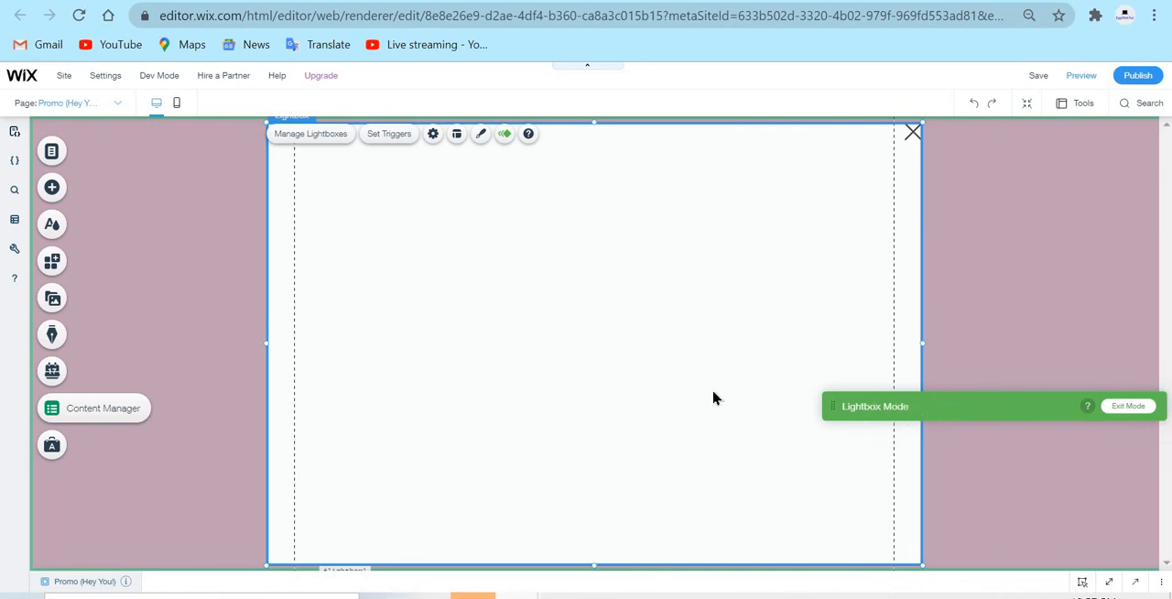
Add a Pleasant Title text element and centre it near the upper edge of the lightbox
{"action": "left_click", "coordinate": [49, 189]}
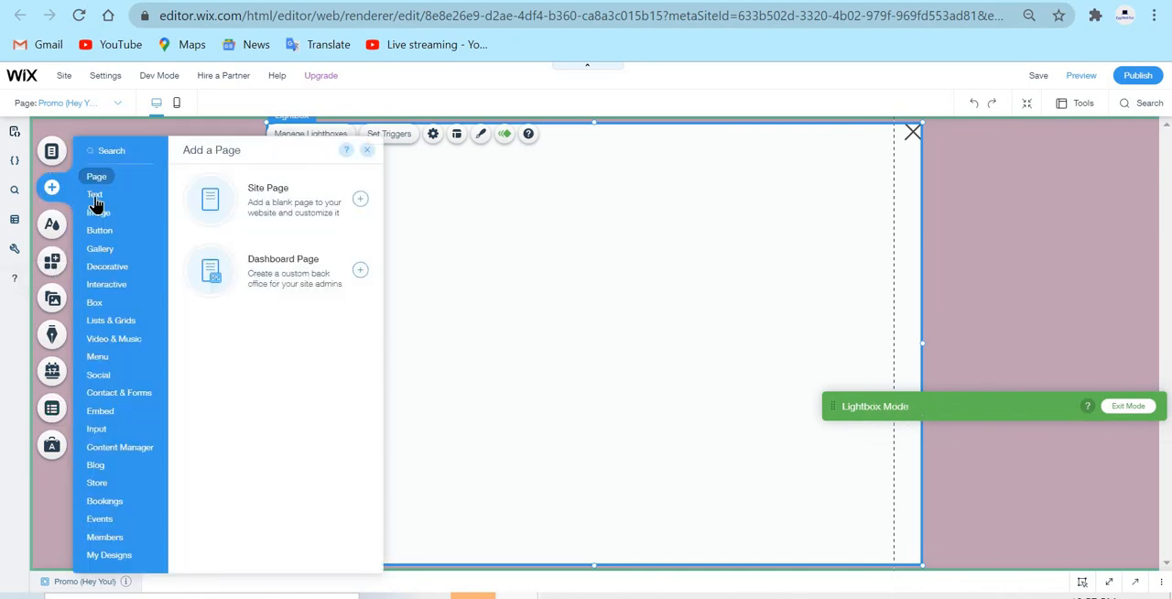
{"action": "left_click", "coordinate": [95, 195]}
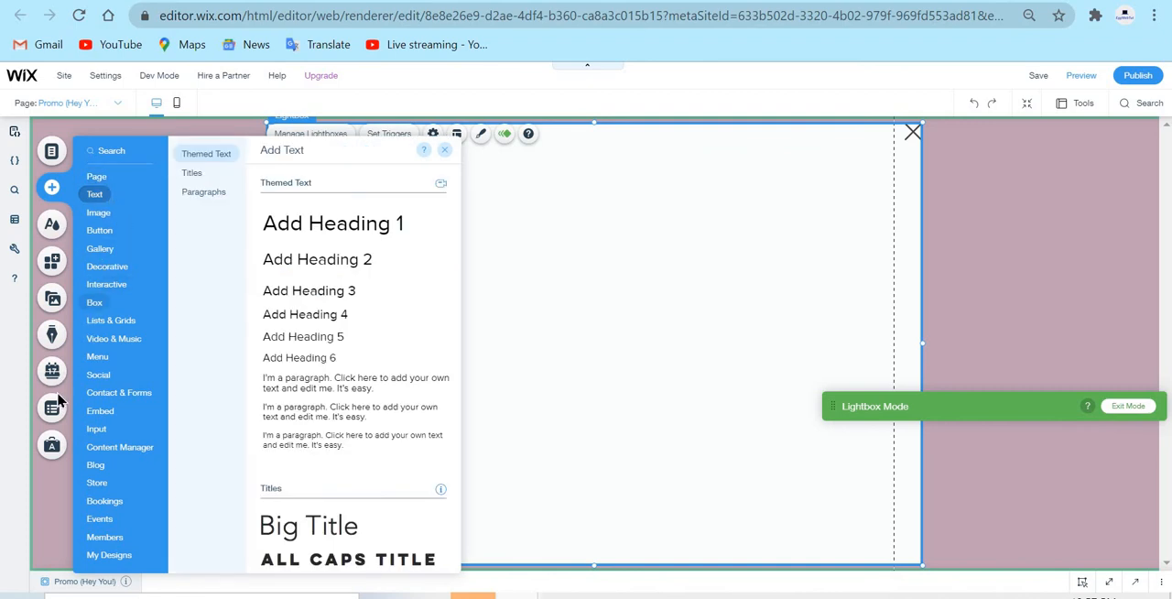
{"action": "scroll", "coordinate": [394, 436], "scroll_direction": "down", "scroll_amount": 1}
{"action": "scroll", "coordinate": [395, 439], "scroll_direction": "down", "scroll_amount": 3}
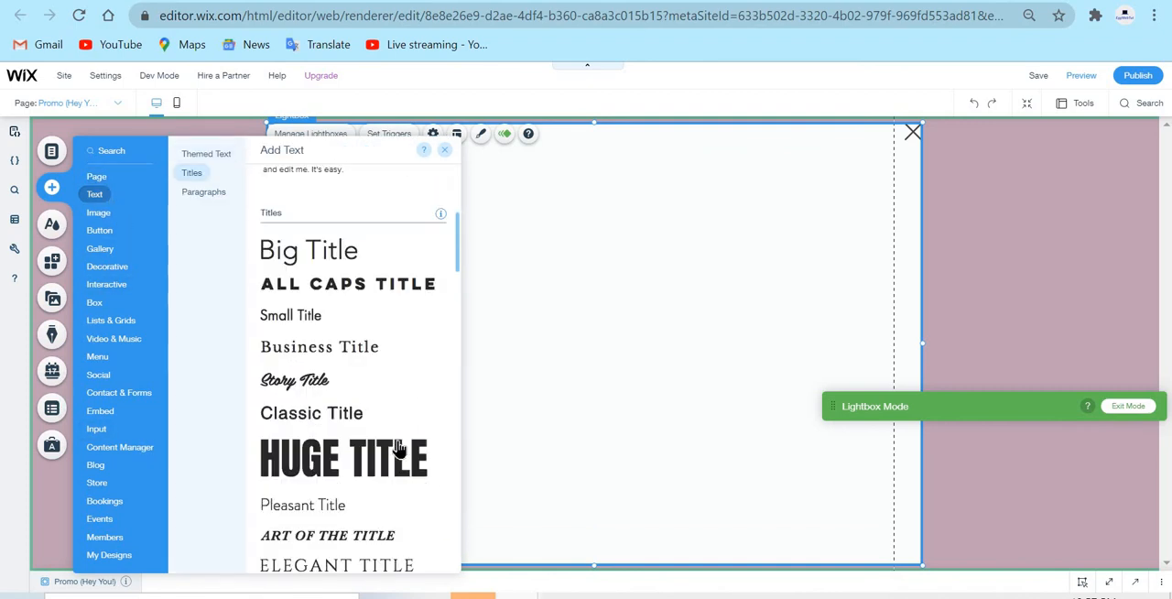
{"action": "scroll", "coordinate": [390, 415], "scroll_direction": "down", "scroll_amount": 1}
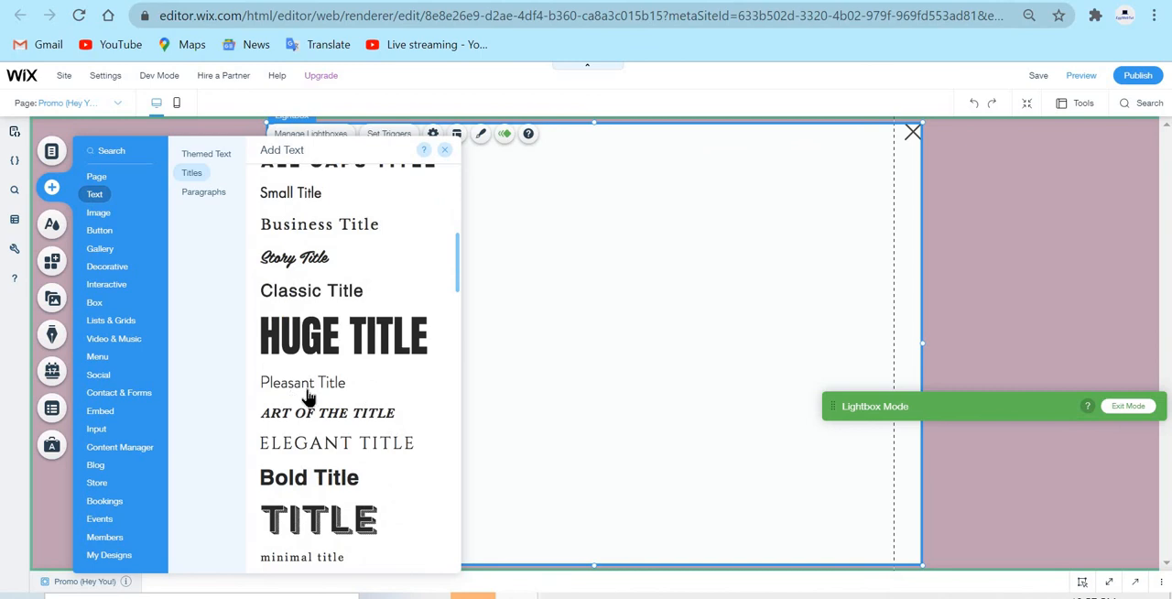
{"action": "left_click_drag", "start_coordinate": [580, 300], "coordinate": [594, 185]}
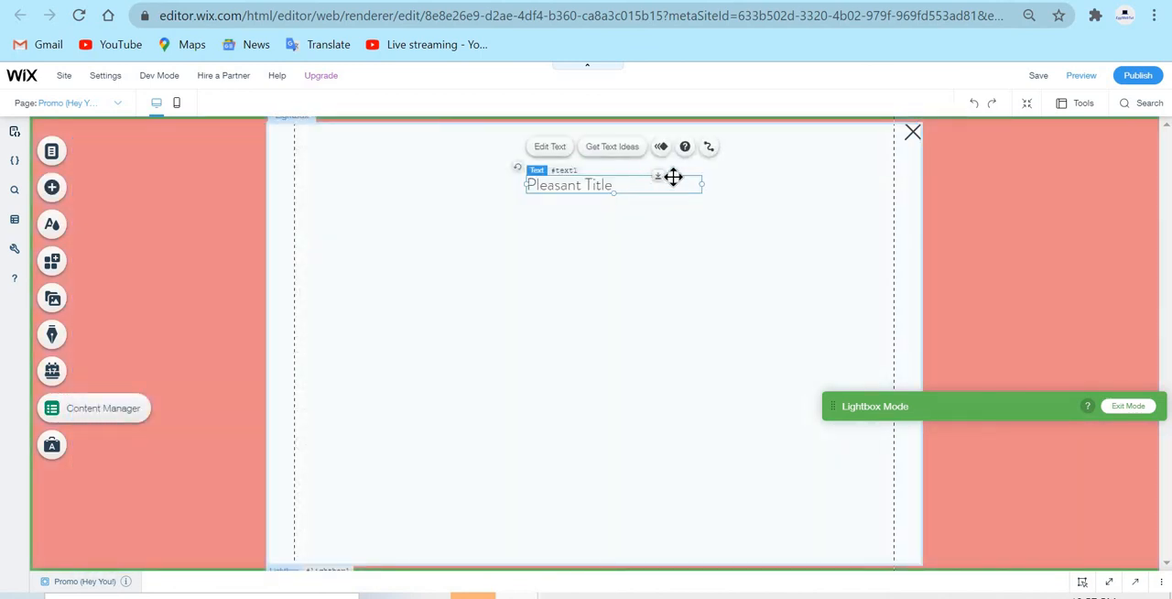
{"action": "left_click_drag", "start_coordinate": [671, 175], "coordinate": [619, 176]}
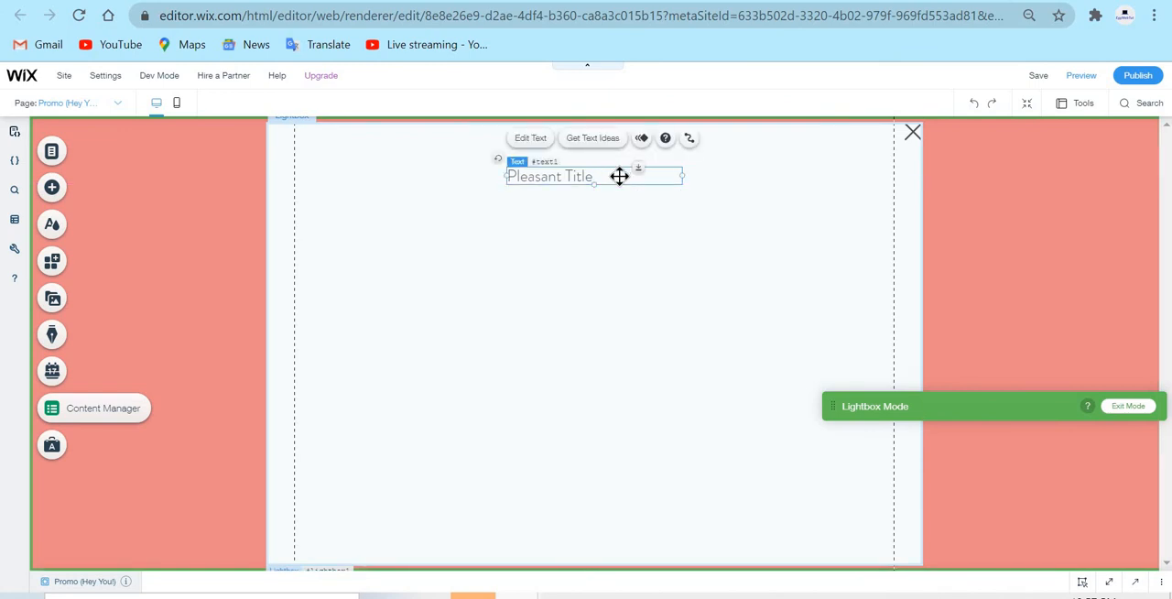
Set the title's font size to 111 px and widen its centred text box so the title fits on one line
{"action": "double_click", "coordinate": [619, 176]}
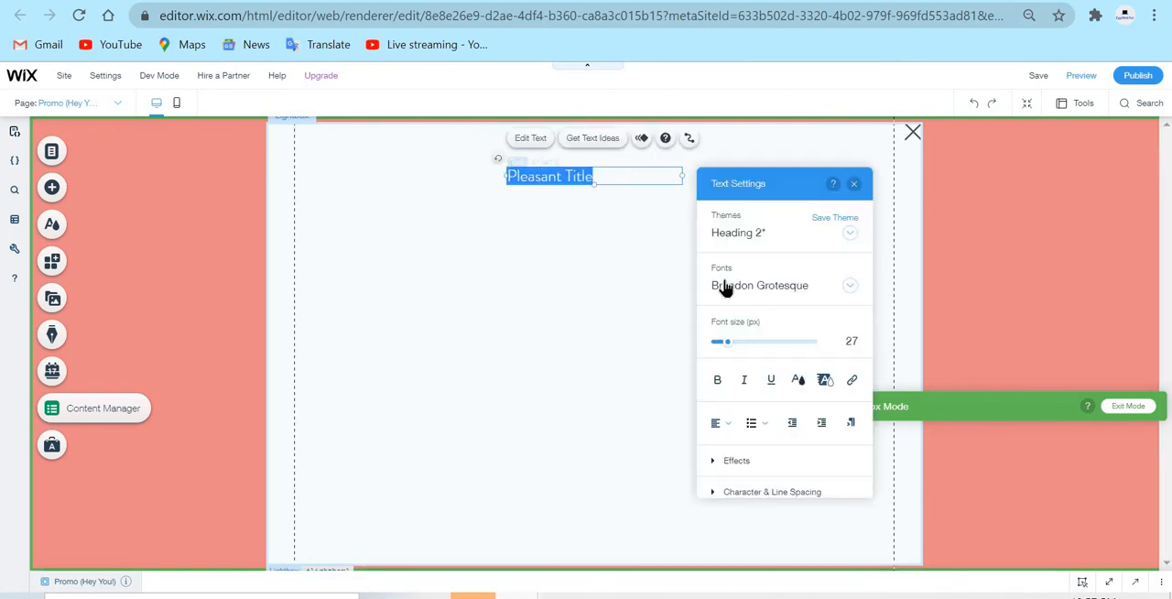
{"action": "left_click", "coordinate": [733, 346]}
{"action": "left_click_drag", "start_coordinate": [739, 351], "coordinate": [776, 351]}
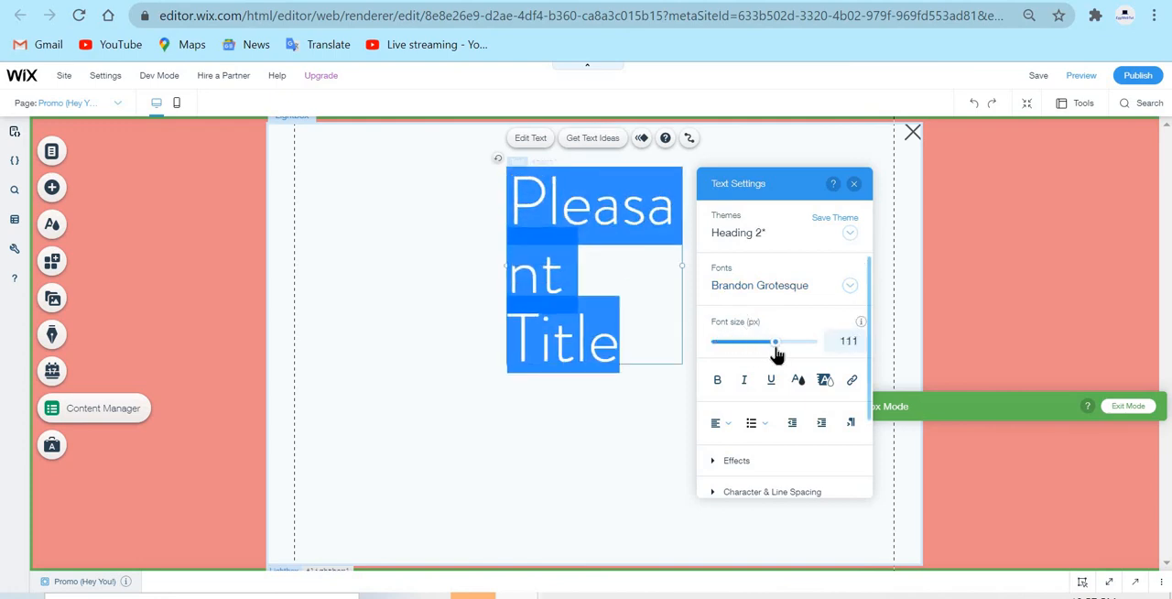
{"action": "left_click", "coordinate": [853, 186]}
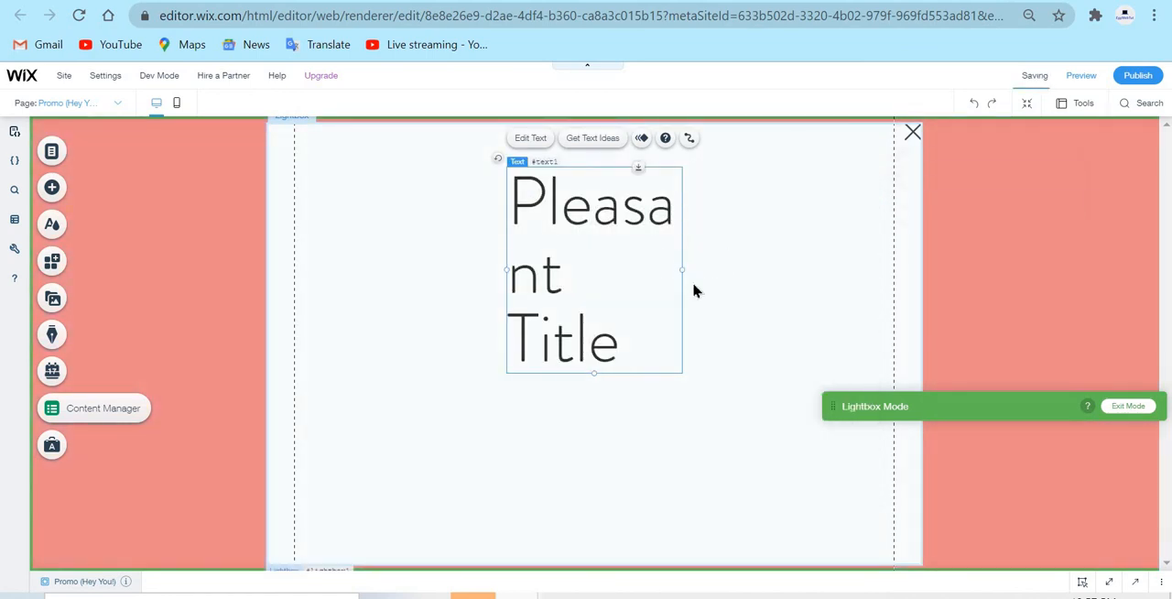
{"action": "left_click_drag", "start_coordinate": [682, 269], "coordinate": [899, 266]}
{"action": "left_click_drag", "start_coordinate": [761, 212], "coordinate": [753, 208]}
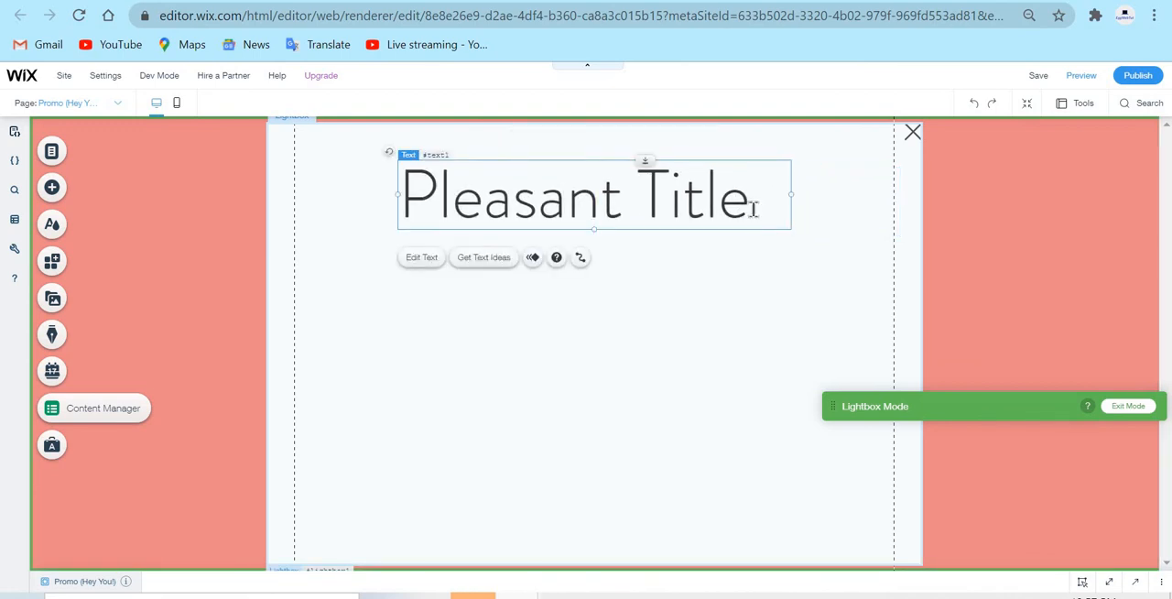
{"action": "double_click", "coordinate": [752, 209]}
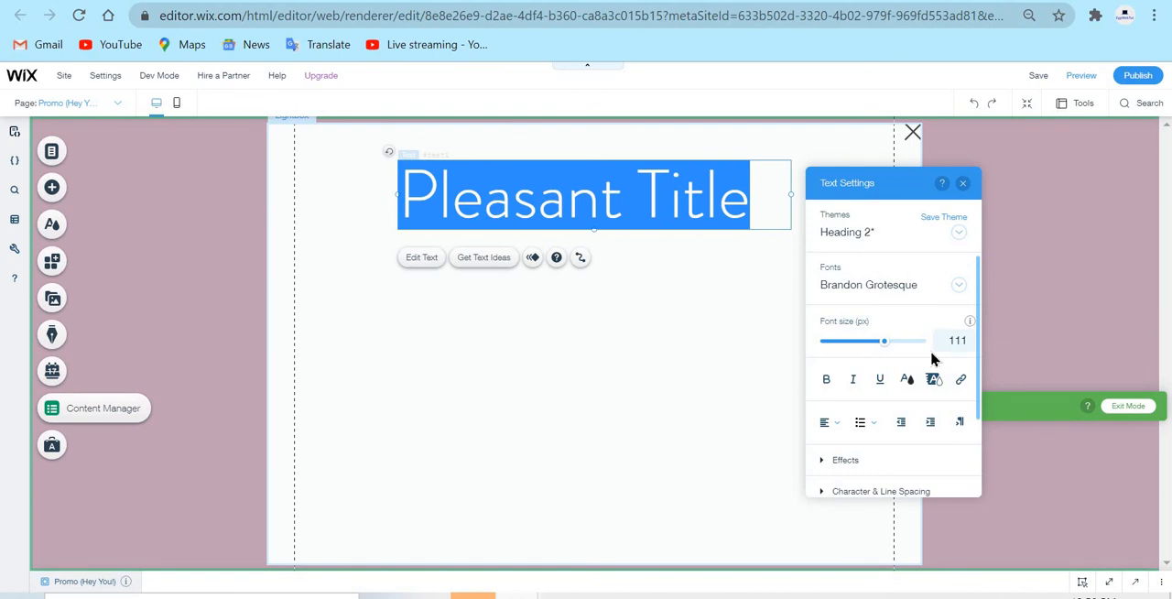
{"action": "key", "text": "BackSpace"}
{"action": "type", "text": "As"}
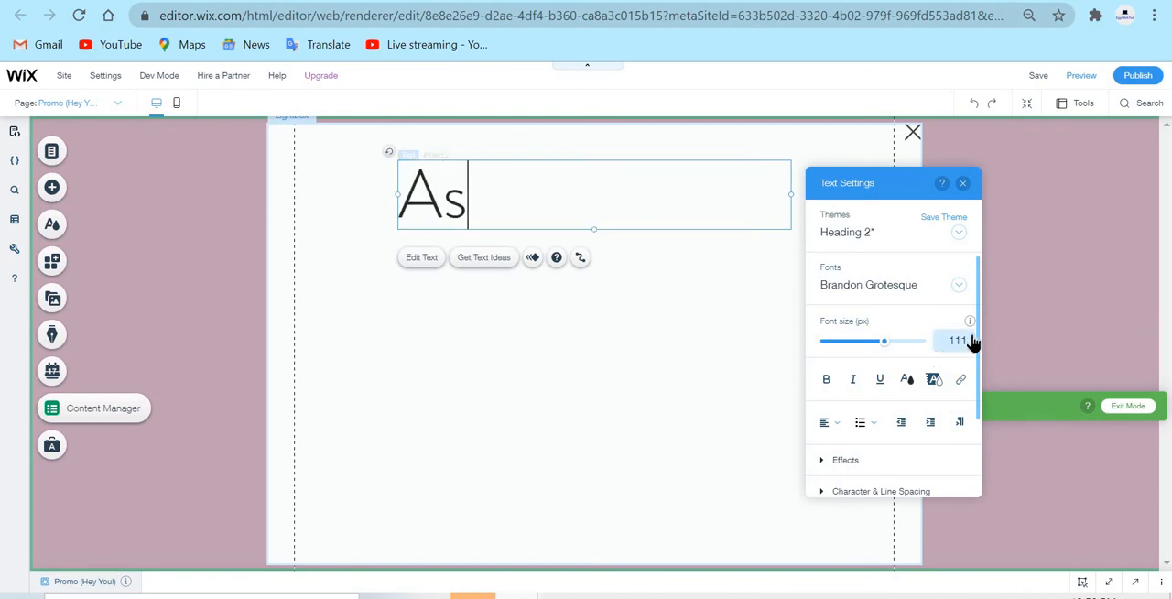
{"action": "key", "text": "BackSpace"}
{"action": "type", "text": "dd a"}
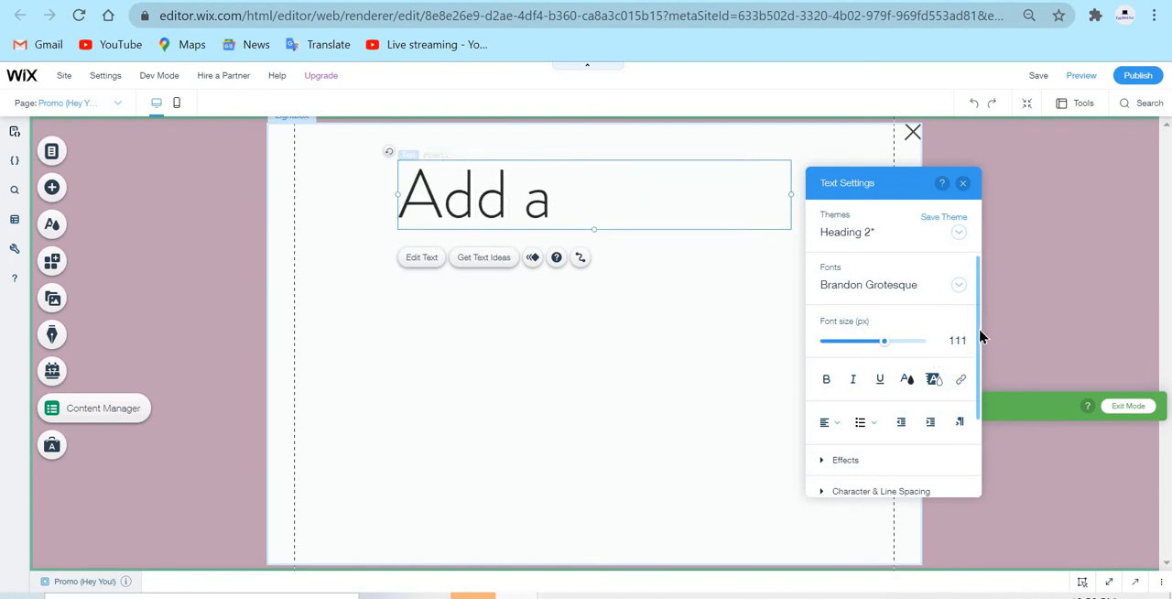
{"action": "key", "text": "BackSpace"}
{"action": "key", "text": "BackSpace"}
{"action": "type", "text": "A P"}
{"action": "key", "text": "BackSpace"}
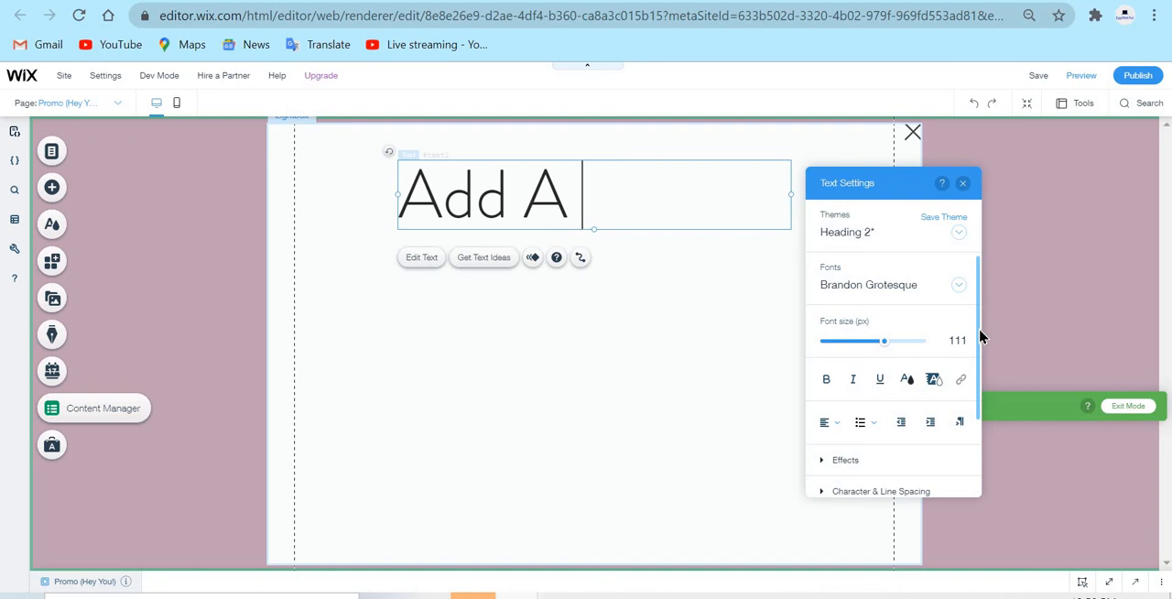
{"action": "key", "text": "BackSpace"}
{"action": "key", "text": "BackSpace"}
{"action": "key", "text": "BackSpace"}
{"action": "key", "text": "BackSpace"}
{"action": "key", "text": "BackSpace"}
{"action": "key", "text": "BackSpace"}
{"action": "type", "text": "ad"}
{"action": "key", "text": "BackSpace"}
{"action": "key", "text": "BackSpace"}
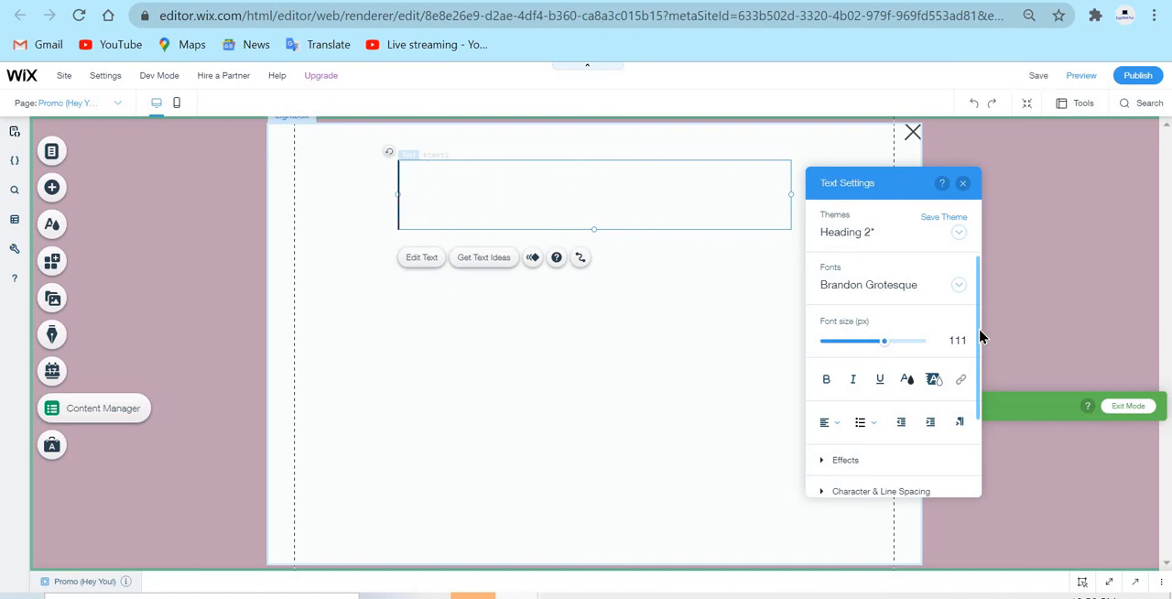
{"action": "type", "text": "ADD A"}
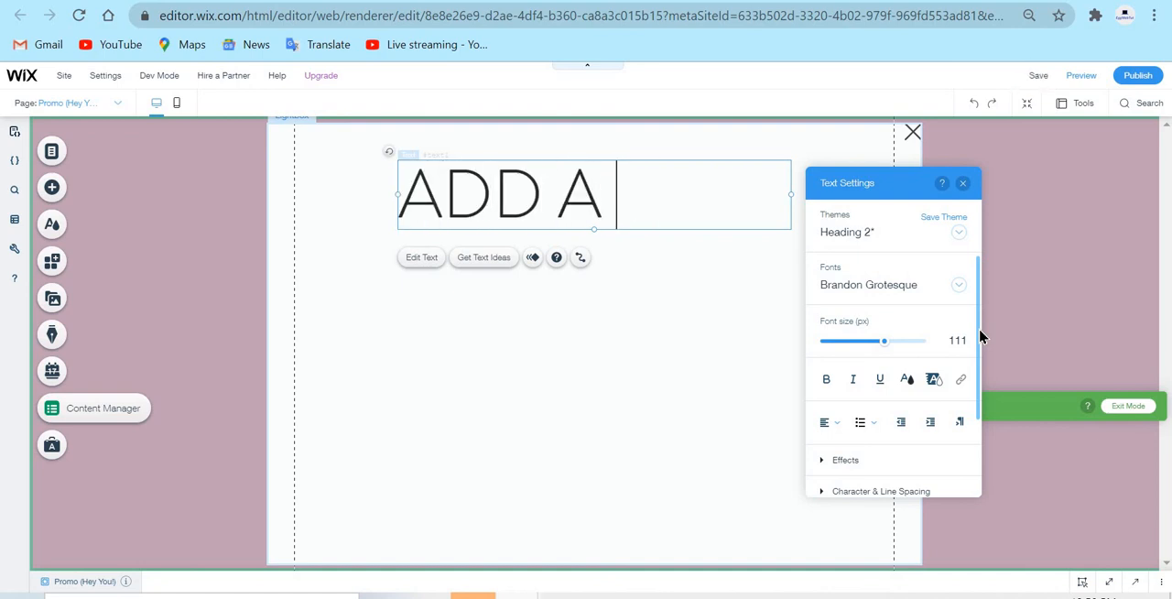
{"action": "type", "text": " {"}
{"action": "key", "text": "BackSpace"}
{"action": "type", "text": "PO"}
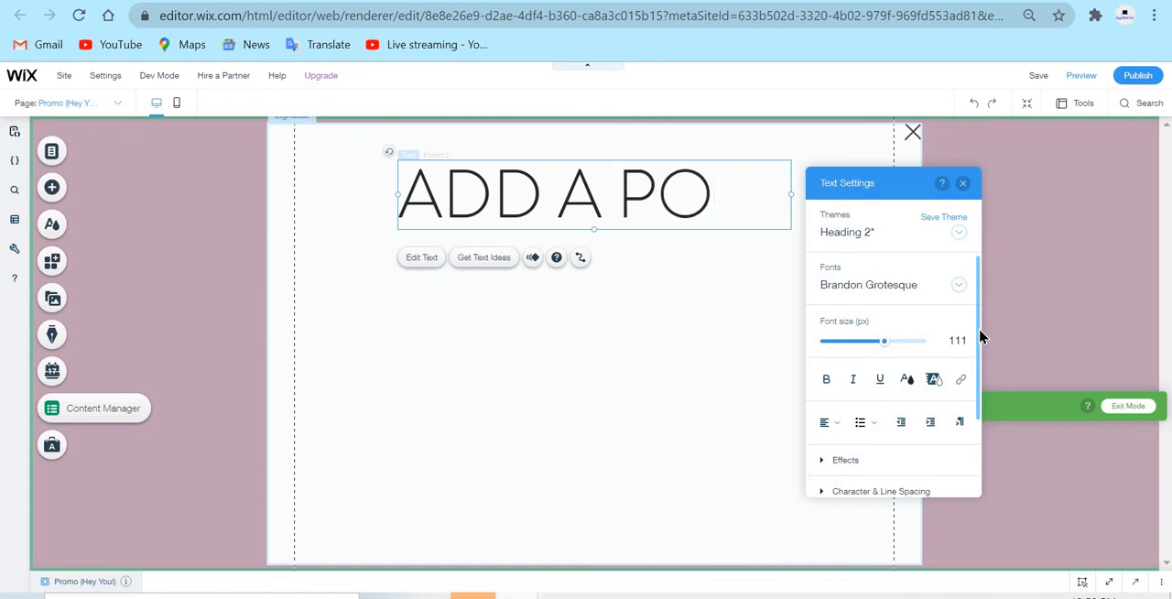
{"action": "key", "text": "BackSpace"}
{"action": "key", "text": "BackSpace"}
{"action": "key", "text": "BackSpace"}
{"action": "key", "text": "BackSpace"}
{"action": "key", "text": "BackSpace"}
{"action": "key", "text": "BackSpace"}
{"action": "key", "text": "BackSpace"}
{"action": "key", "text": "BackSpace"}
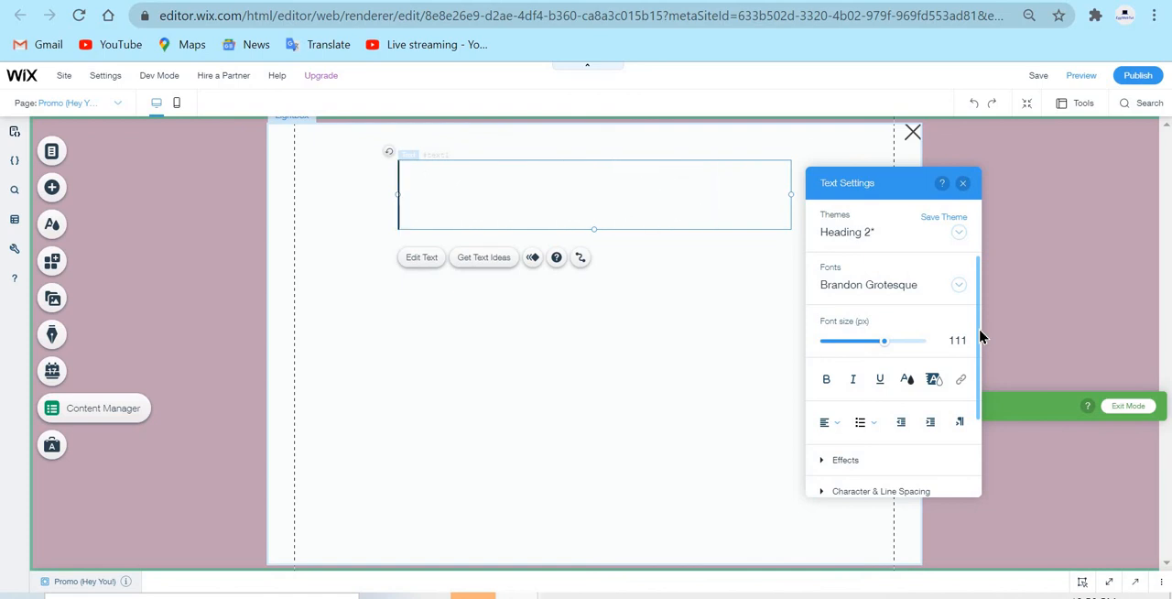
{"action": "type", "text": "Hey!"}
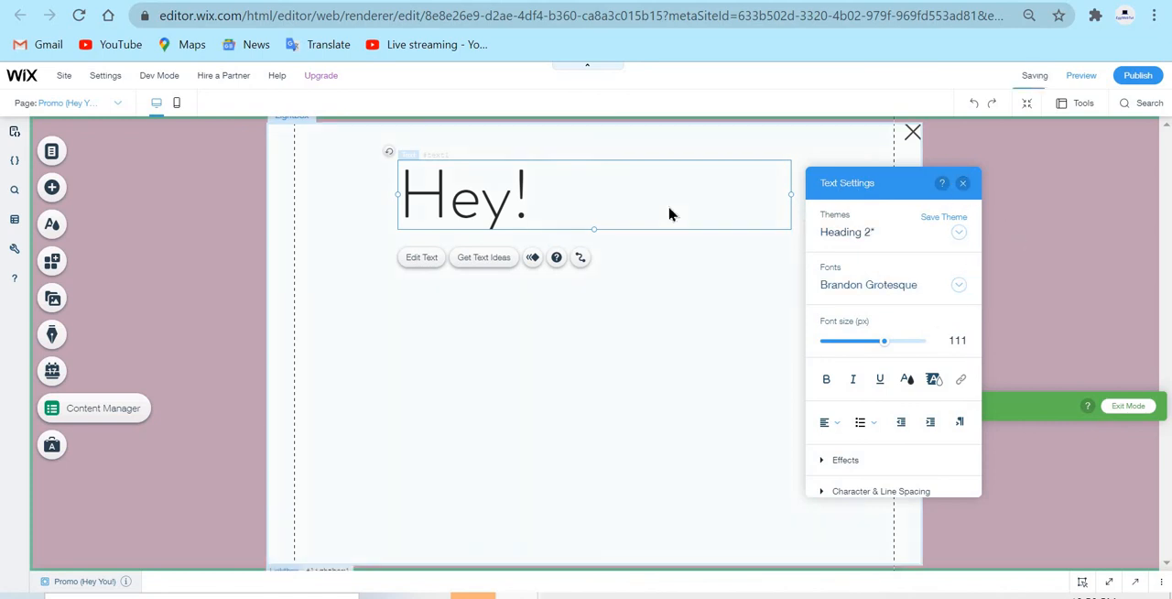
Replace the lightbox title's text with "Publish Something..."
{"action": "key", "text": "ctrl+a"}
{"action": "type", "text": "A"}
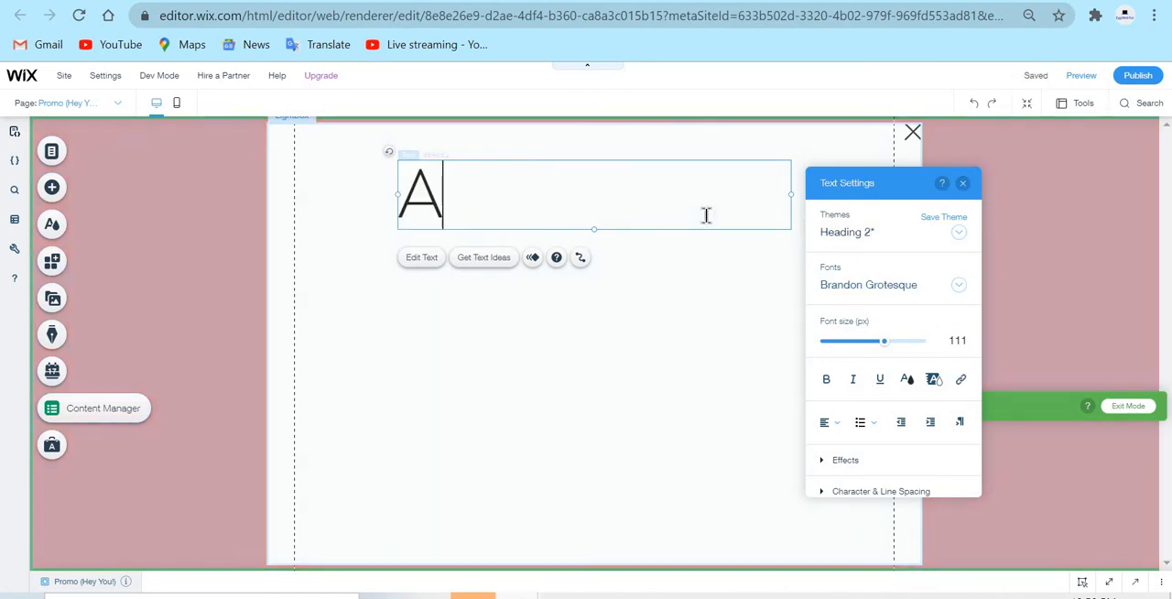
{"action": "key", "text": "BackSpace"}
{"action": "type", "text": "Pu"}
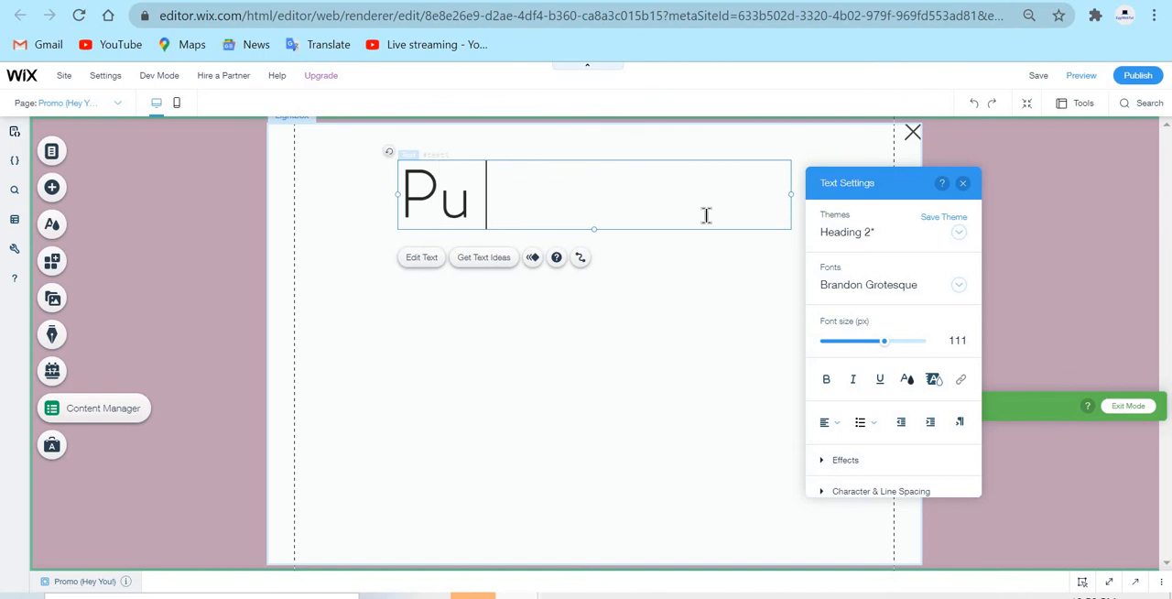
{"action": "type", "text": "blish So"}
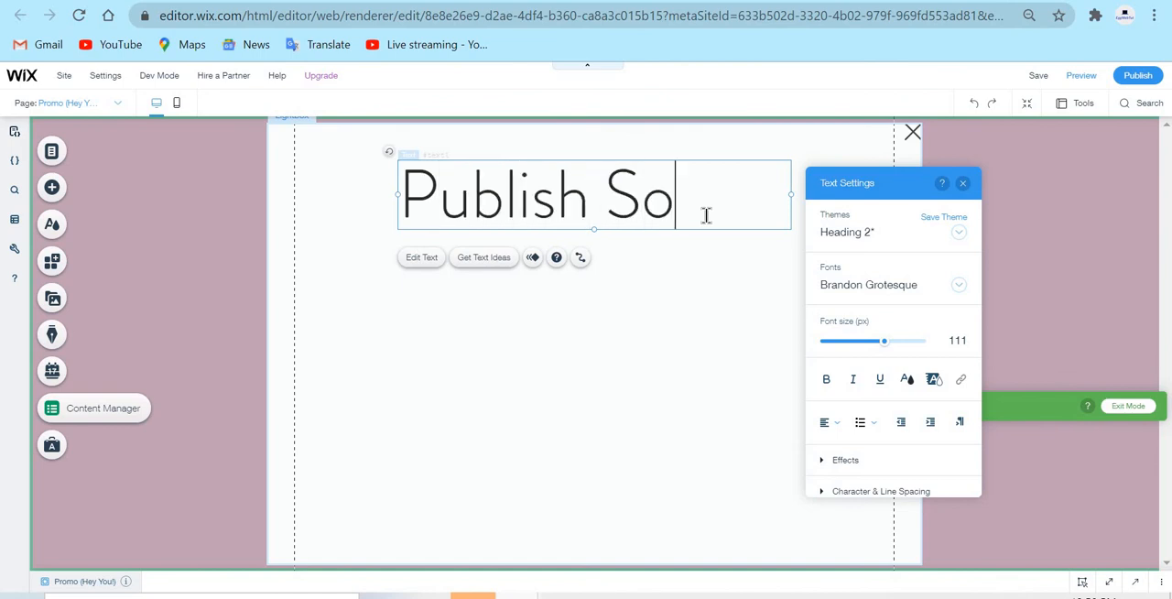
{"action": "type", "text": "mething..."}
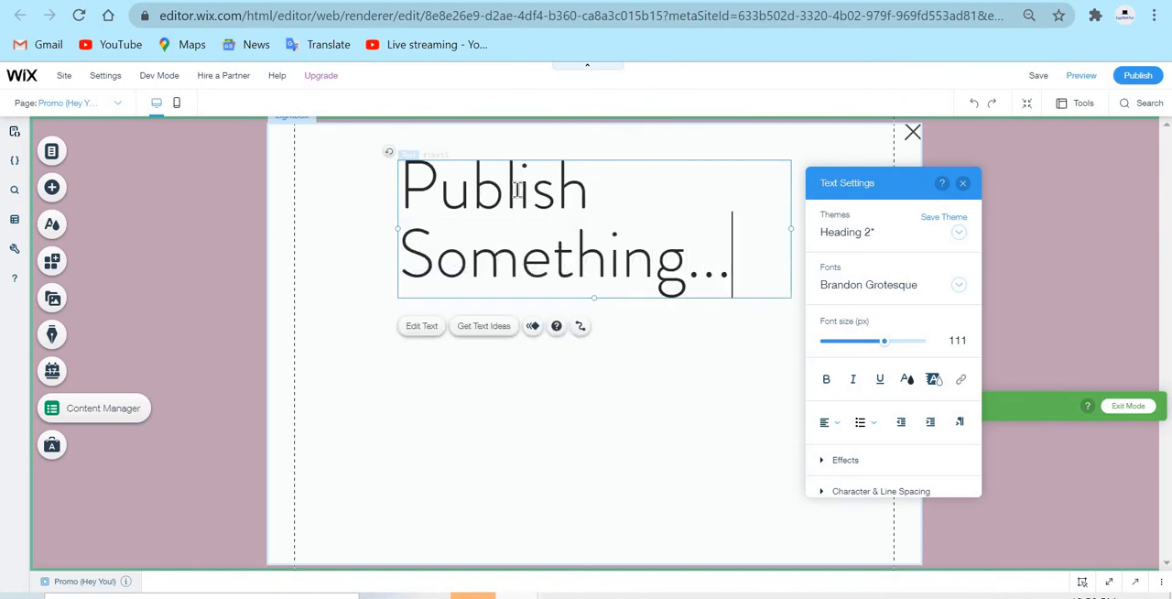
Format the whole lightbox title at 57 px with centre alignment, bold and italic
{"action": "left_click_drag", "start_coordinate": [641, 220], "coordinate": [538, 210]}
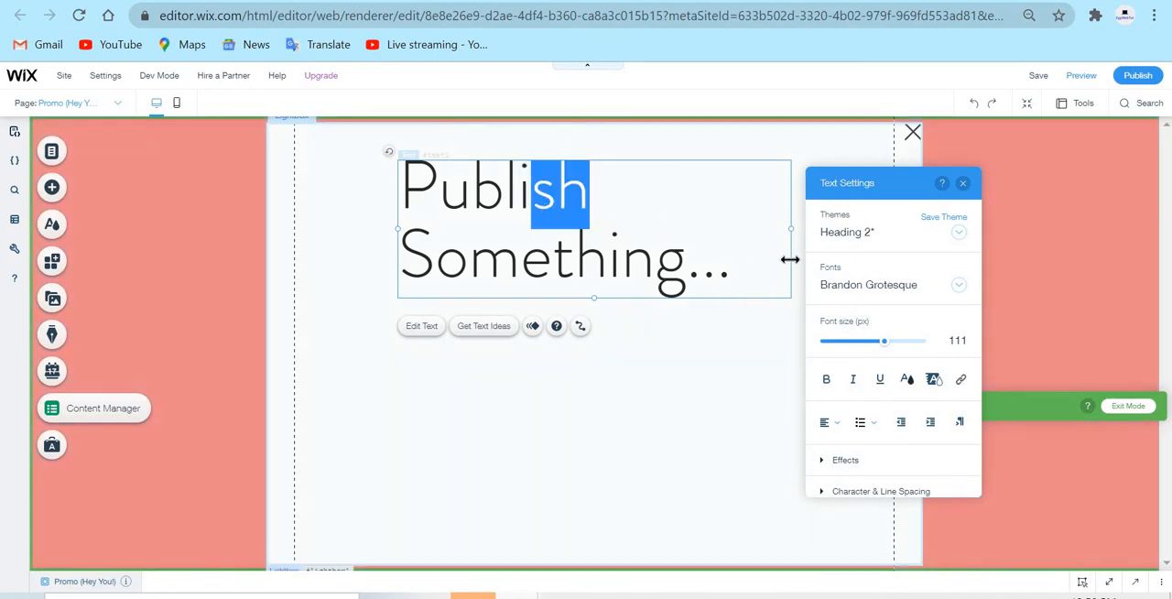
{"action": "key", "text": "ctrl+a"}
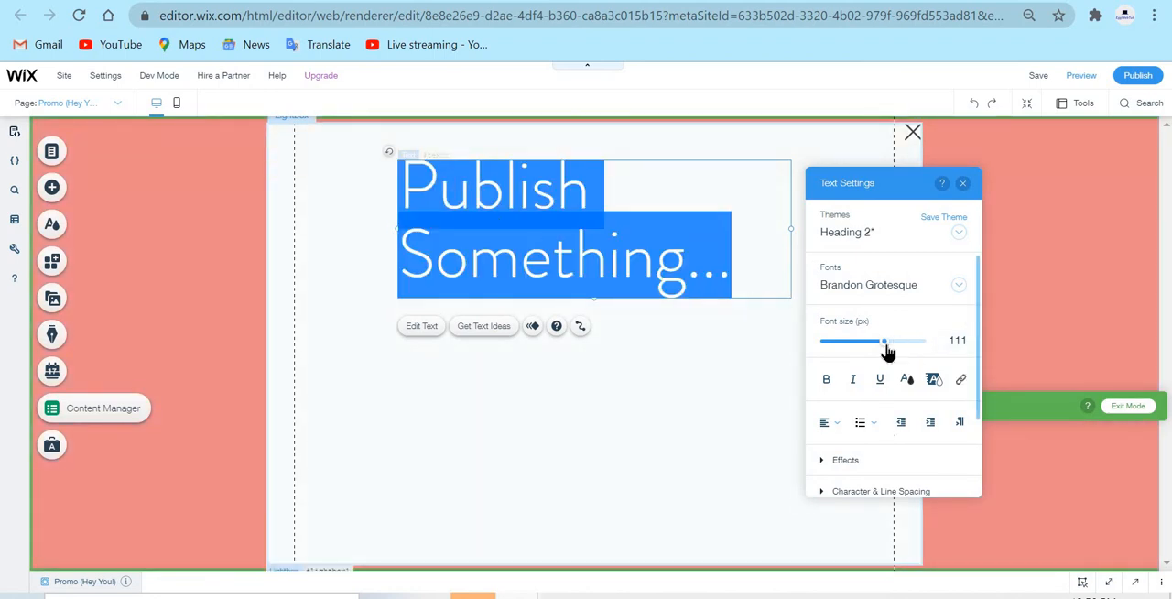
{"action": "left_click_drag", "start_coordinate": [885, 348], "coordinate": [853, 340]}
{"action": "left_click", "coordinate": [829, 423]}
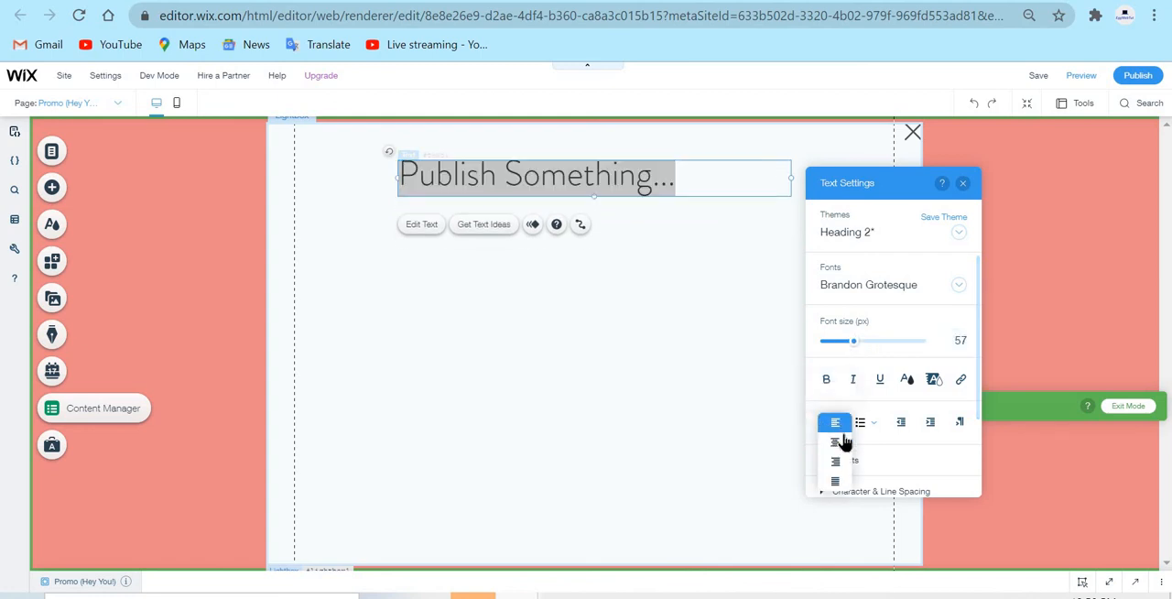
{"action": "left_click", "coordinate": [835, 443]}
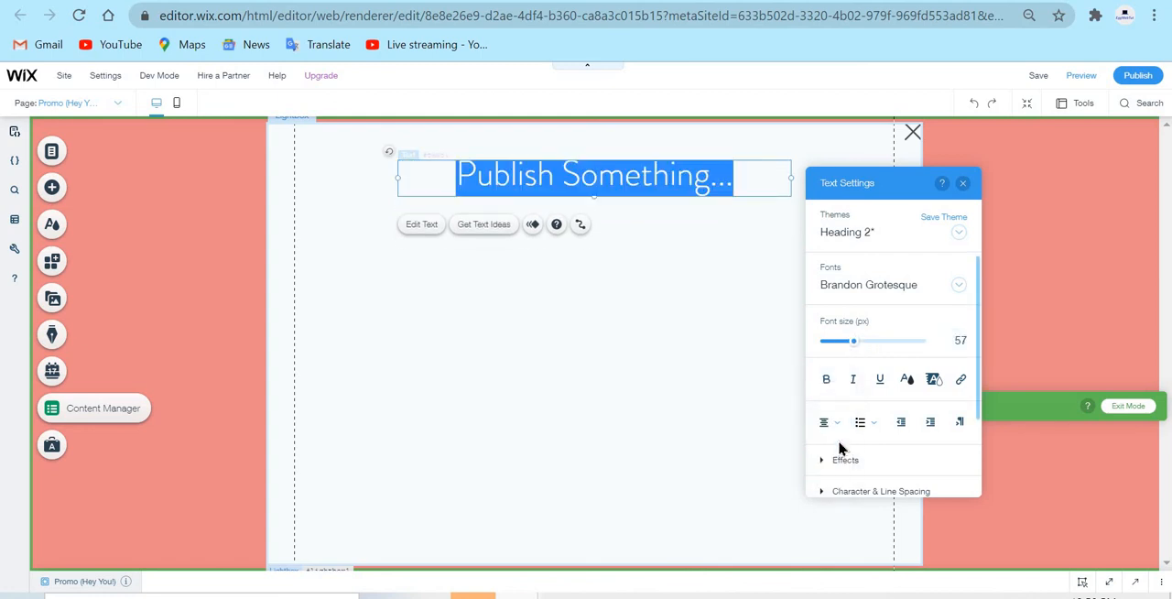
{"action": "left_click", "coordinate": [825, 379]}
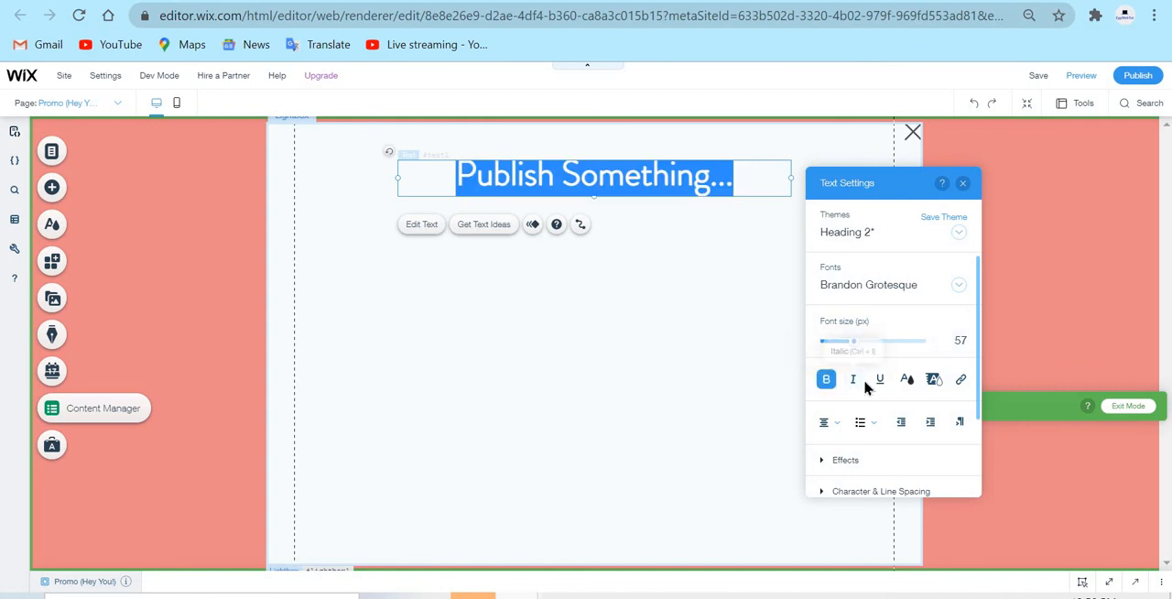
{"action": "left_click", "coordinate": [852, 379]}
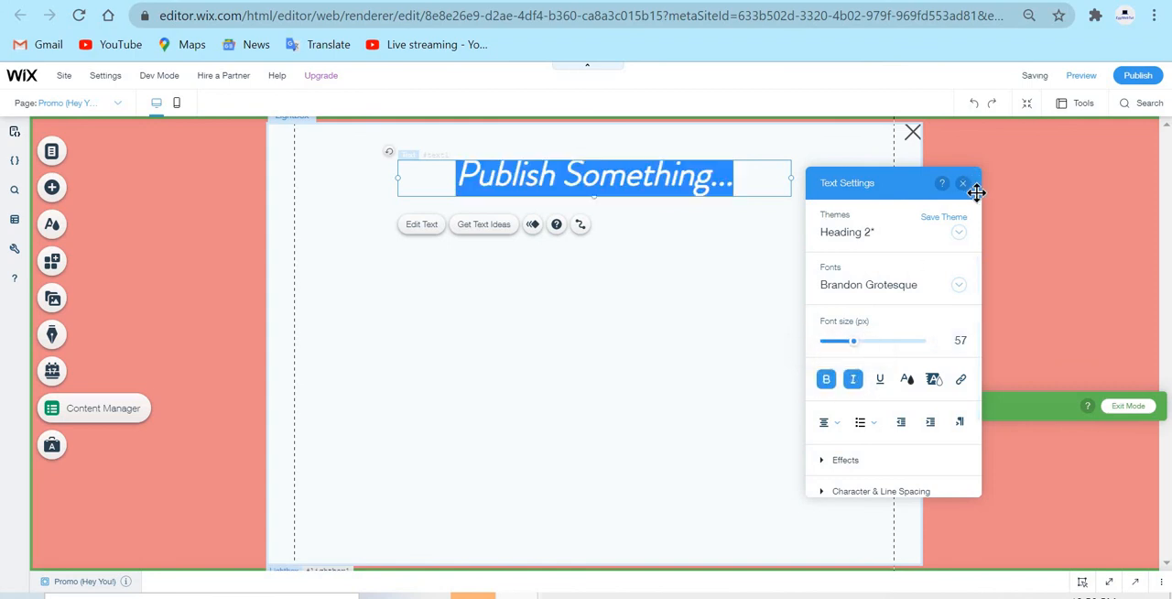
{"action": "left_click", "coordinate": [803, 310]}
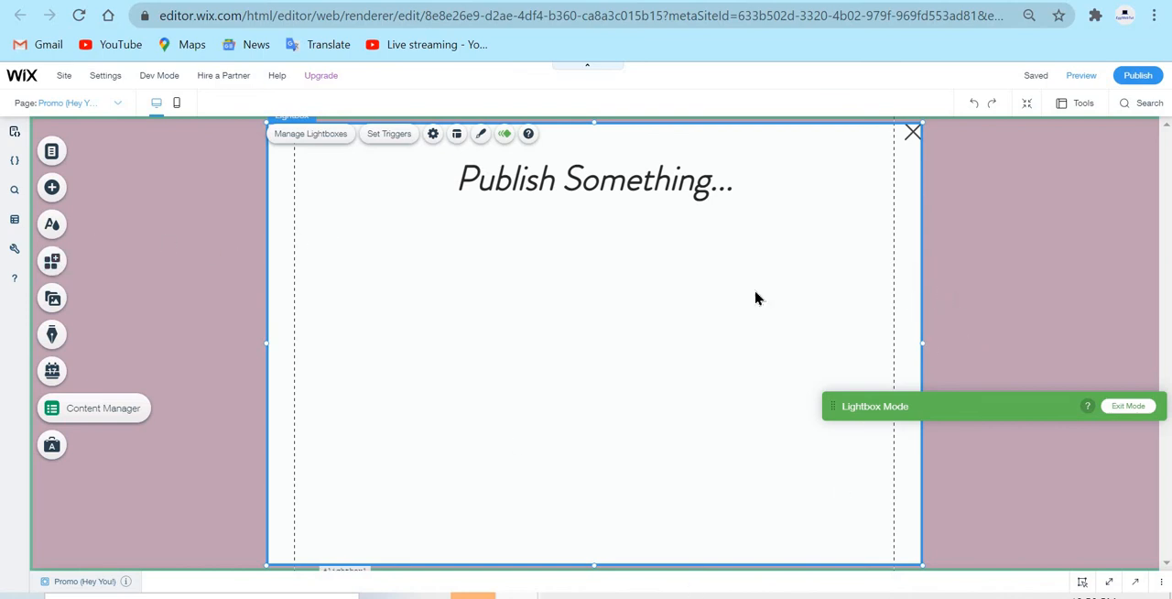
Add the dark-outlined "How can we do better next time?" text box input to the lightbox below the title
{"action": "left_click", "coordinate": [65, 194]}
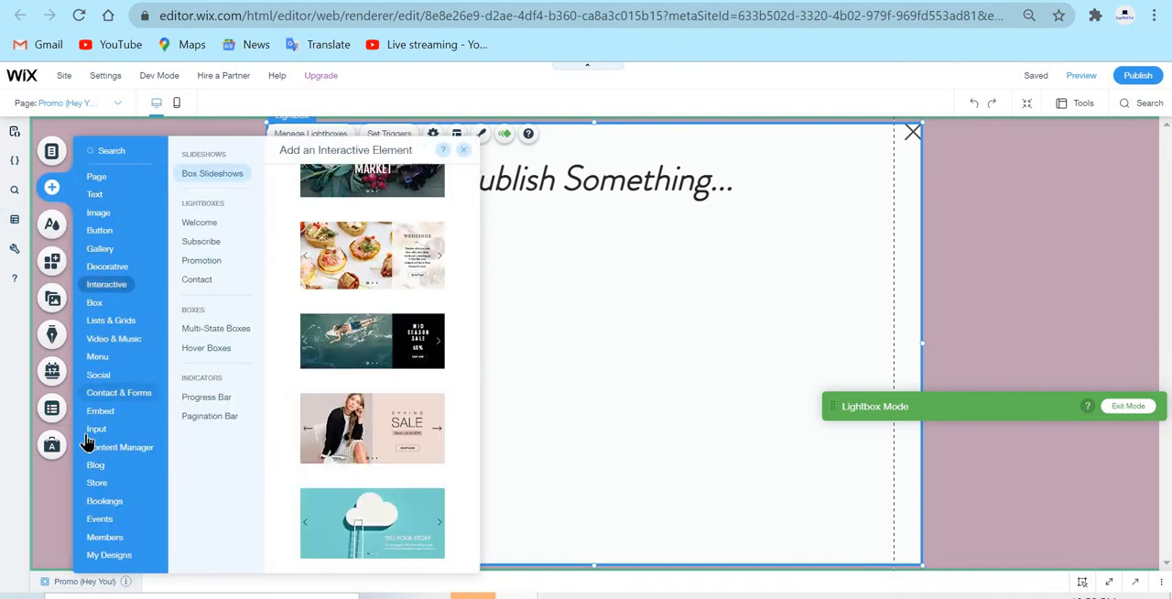
{"action": "mouse_move", "coordinate": [96, 431]}
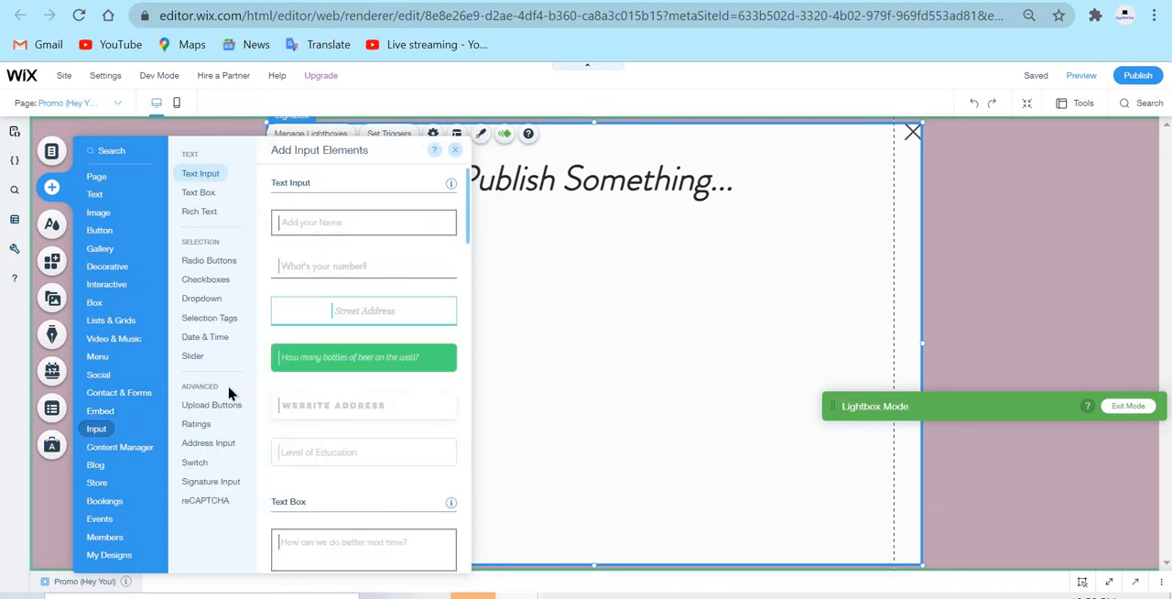
{"action": "left_click", "coordinate": [228, 416]}
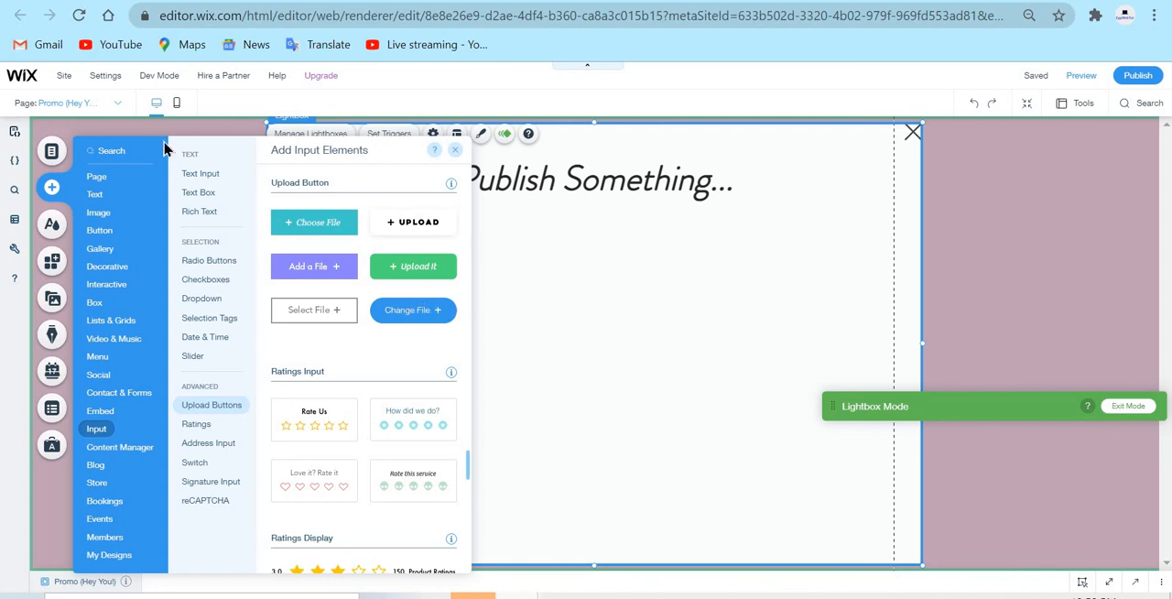
{"action": "left_click", "coordinate": [212, 175]}
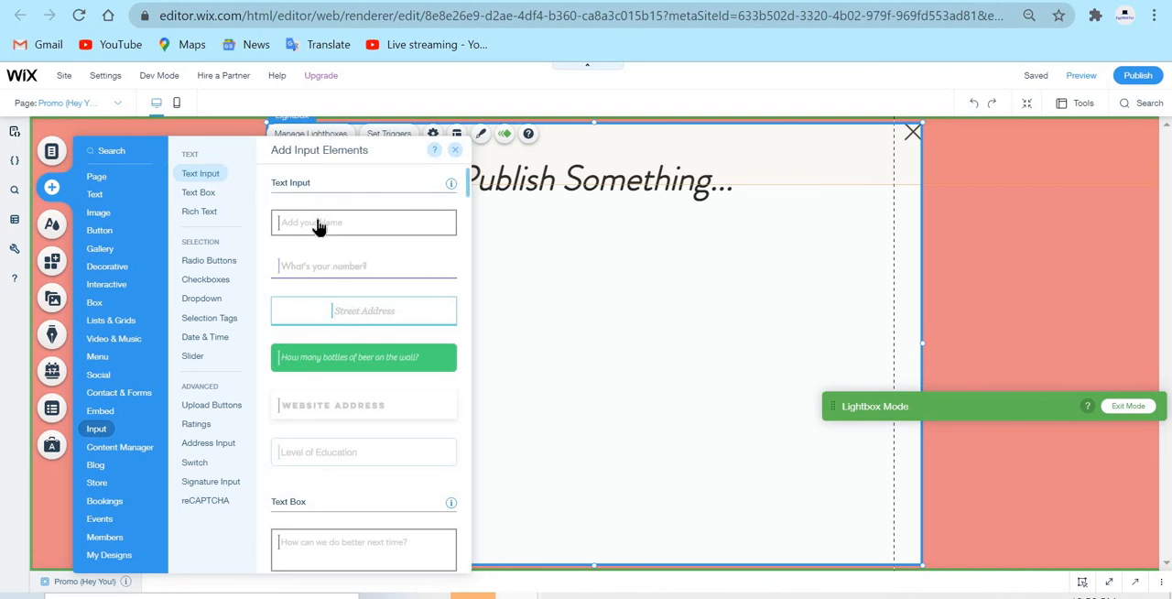
{"action": "left_click", "coordinate": [203, 195]}
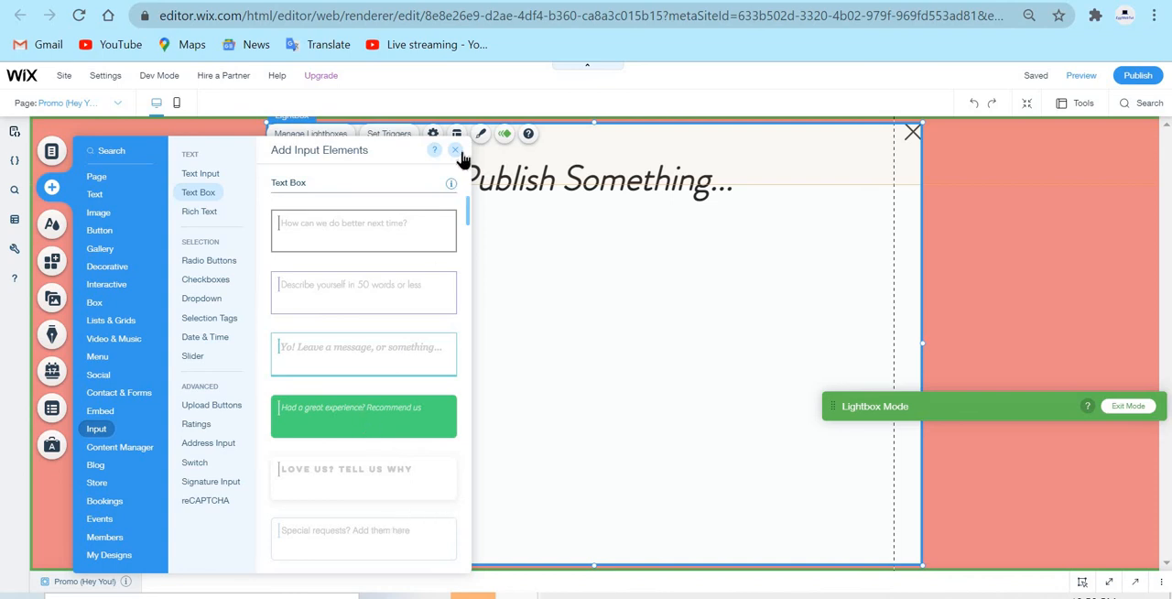
{"action": "left_click_drag", "start_coordinate": [377, 225], "coordinate": [721, 294]}
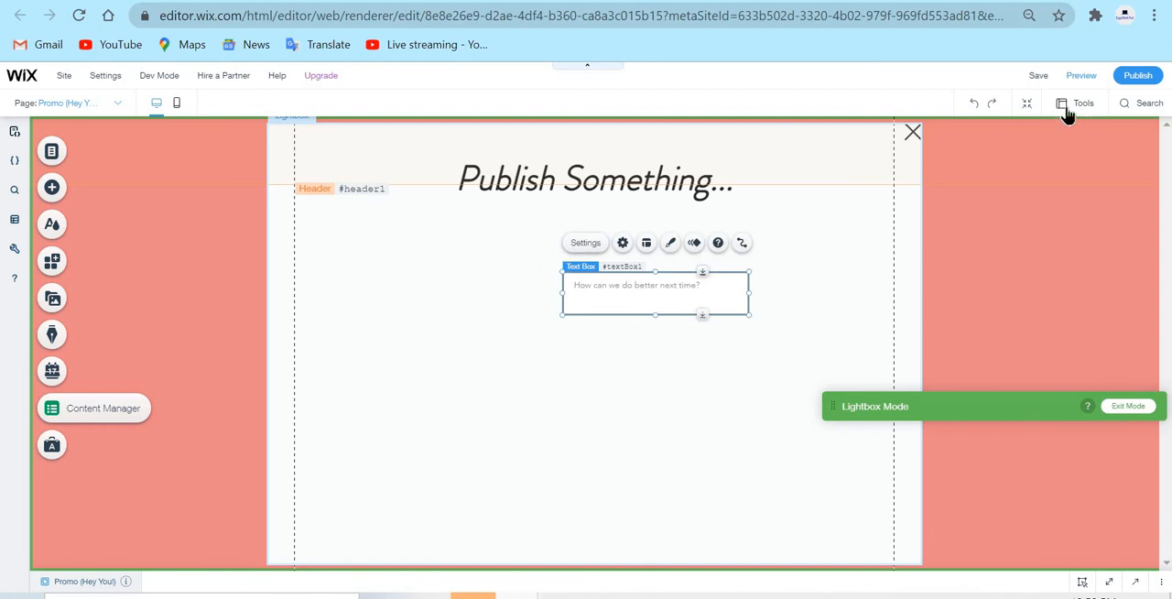
Centre the text box horizontally in the lightbox, then enlarge it to about 630 by 295 px beneath the title
{"action": "mouse_move", "coordinate": [1077, 105]}
{"action": "left_click", "coordinate": [1085, 149]}
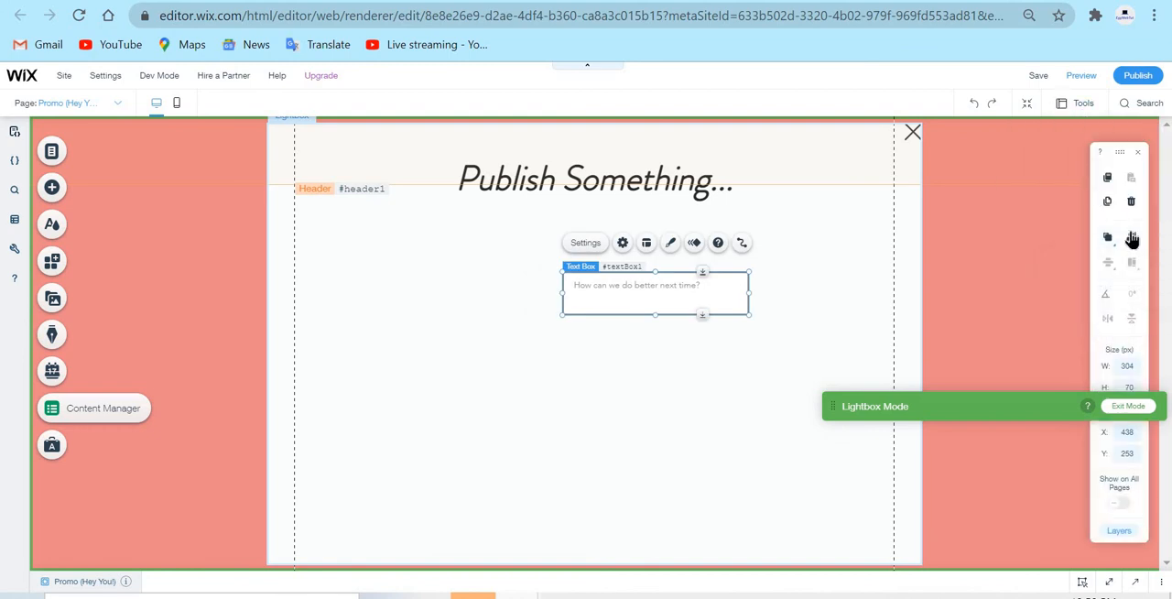
{"action": "left_click", "coordinate": [1107, 239]}
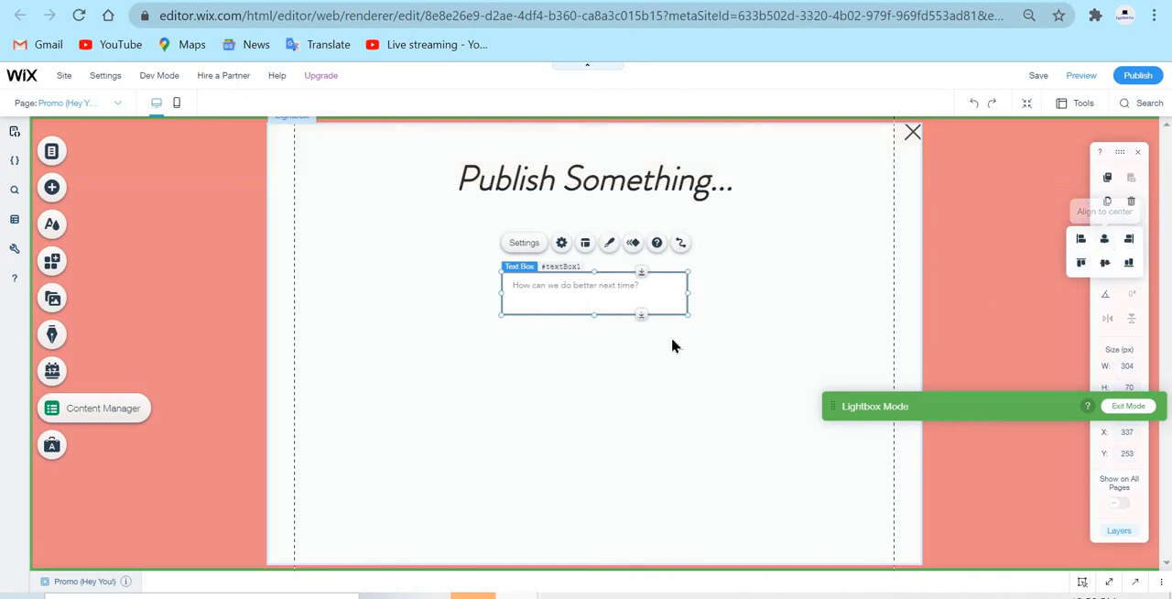
{"action": "left_click_drag", "start_coordinate": [710, 333], "coordinate": [886, 452]}
{"action": "mouse_move", "coordinate": [687, 295]}
{"action": "left_mouse_down"}
{"action": "mouse_move", "coordinate": [654, 285]}
{"action": "mouse_move", "coordinate": [714, 290]}
{"action": "mouse_move", "coordinate": [698, 287]}
{"action": "left_mouse_up"}
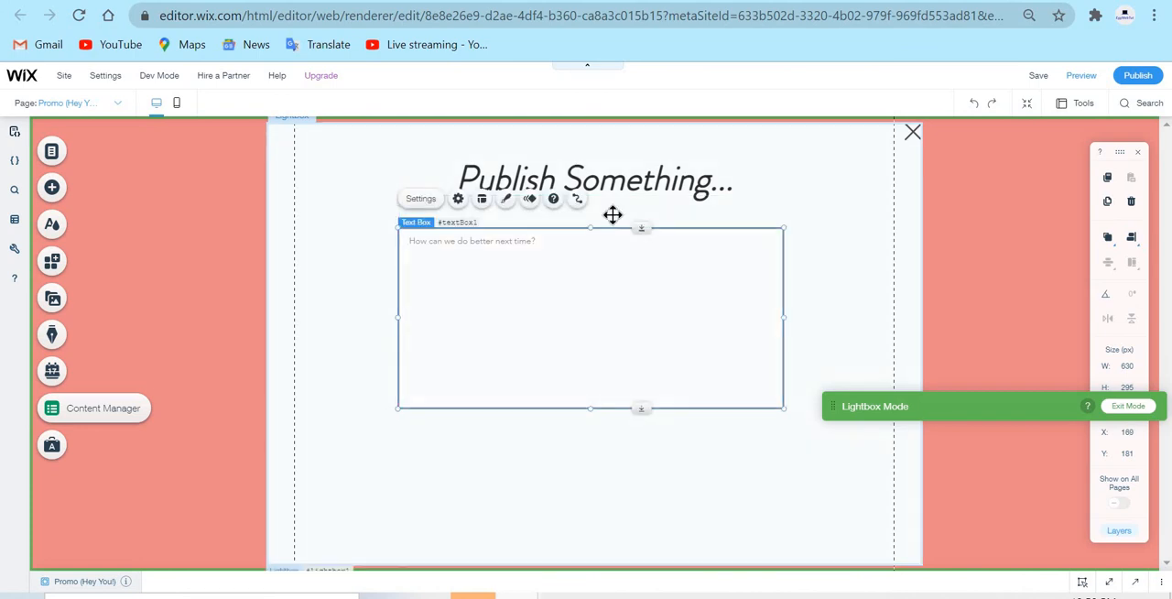
Make the text box a required field and set its placeholder text to "How are you?"
{"action": "left_click", "coordinate": [425, 201]}
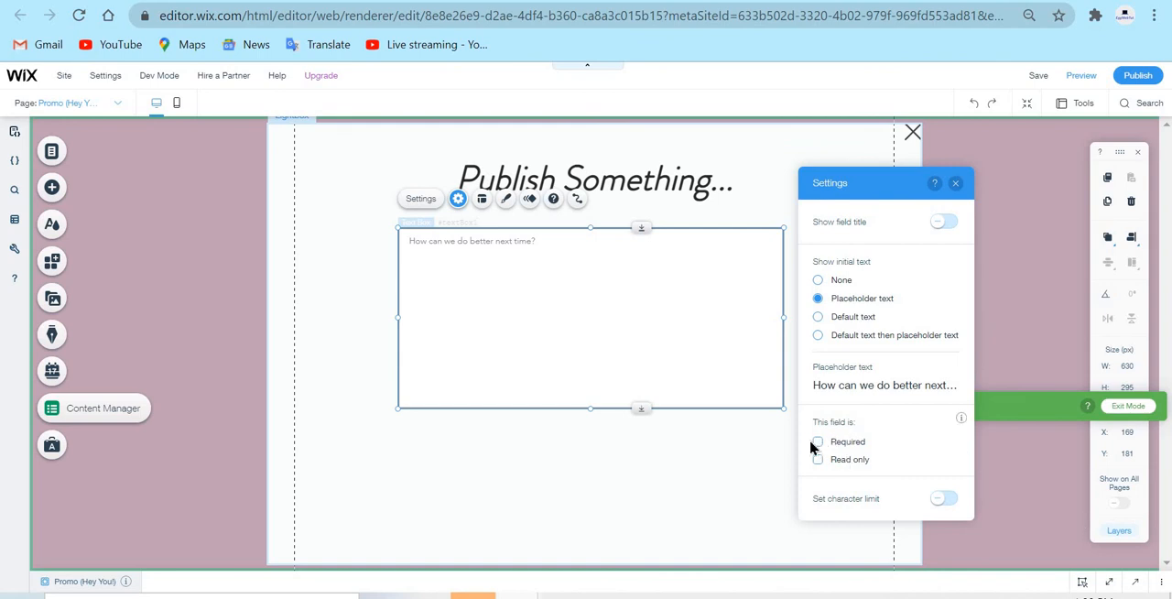
{"action": "left_click", "coordinate": [914, 387]}
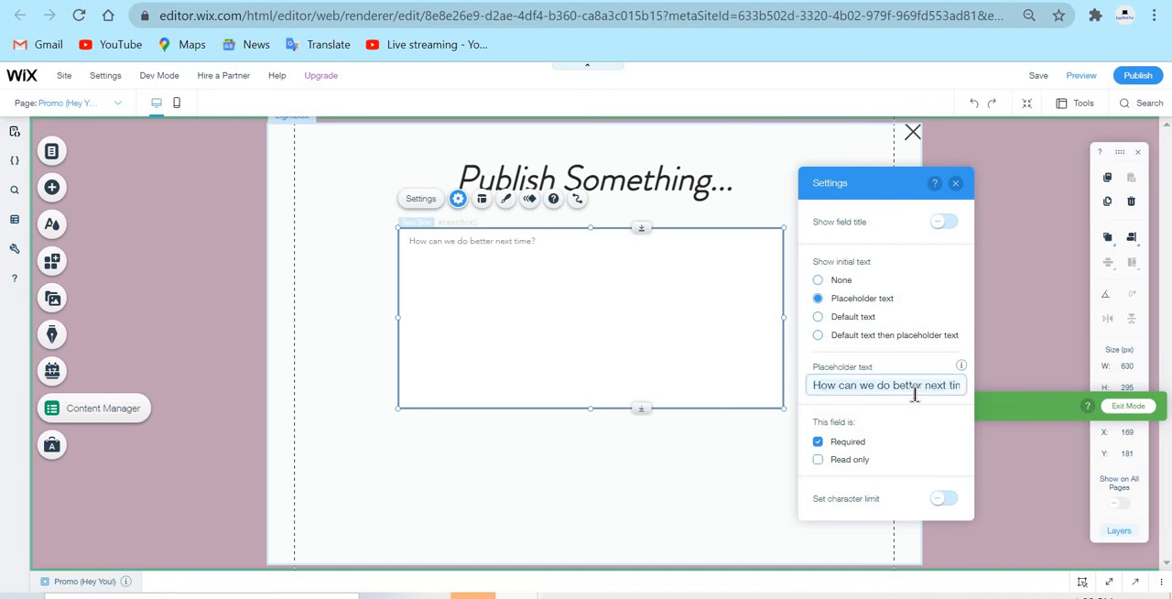
{"action": "type", "text": "F"}
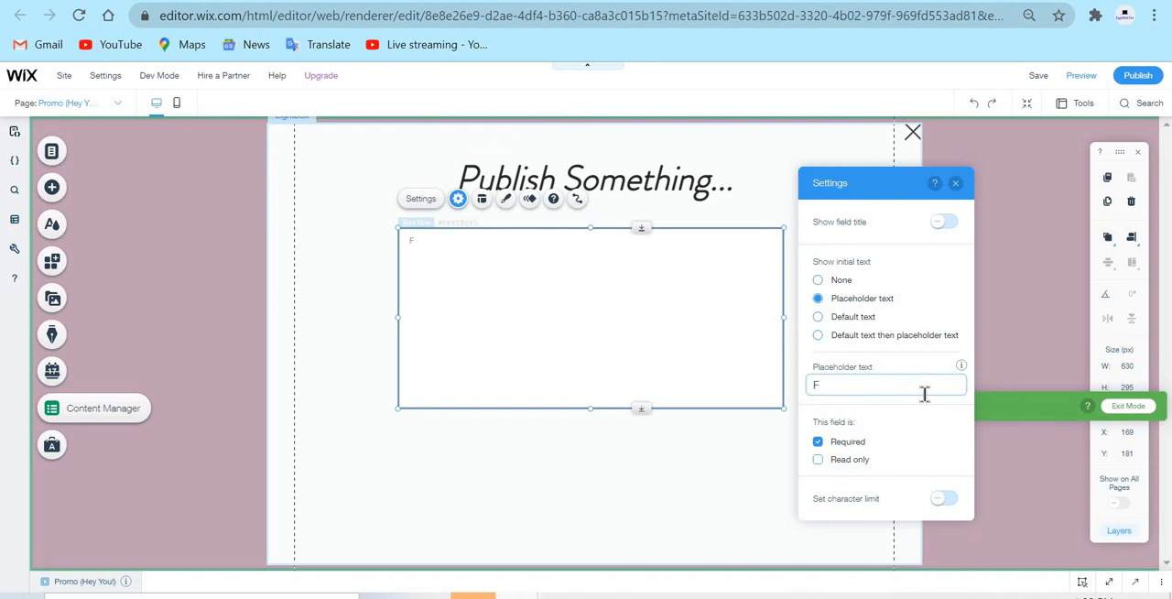
{"action": "key", "text": "BackSpace"}
{"action": "type", "text": "How are uyou?"}
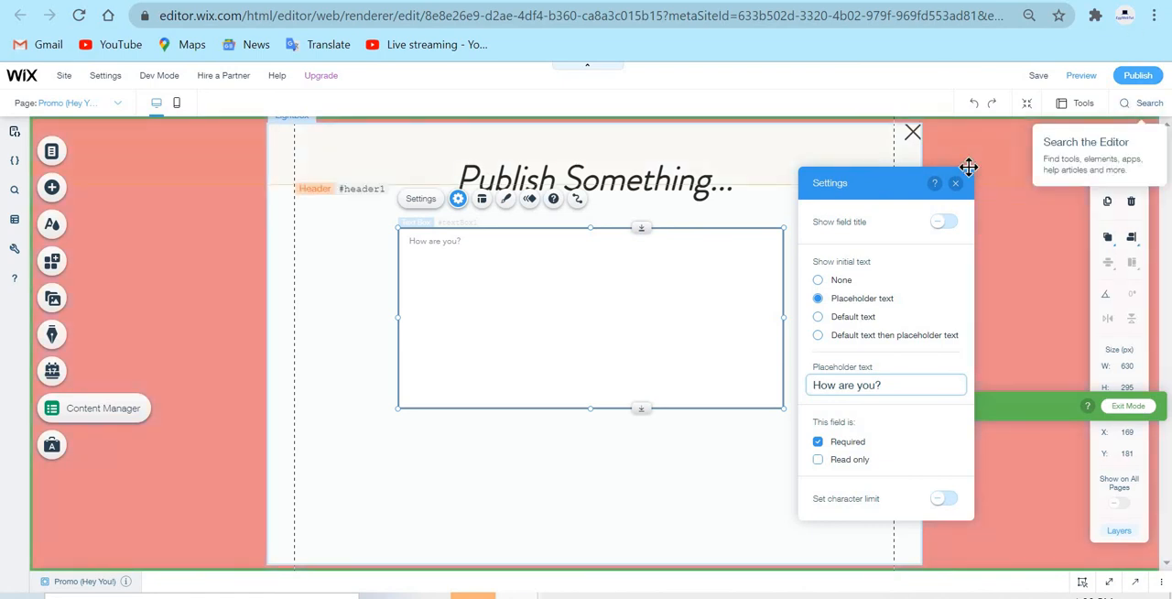
{"action": "left_click", "coordinate": [956, 183]}
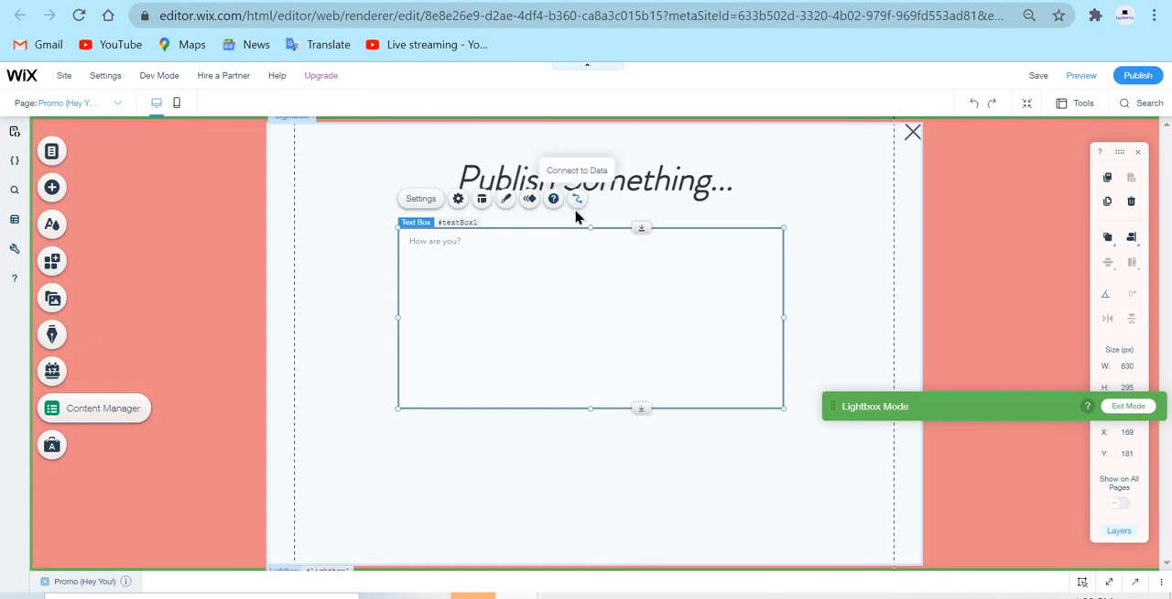
{"action": "left_click", "coordinate": [345, 314]}
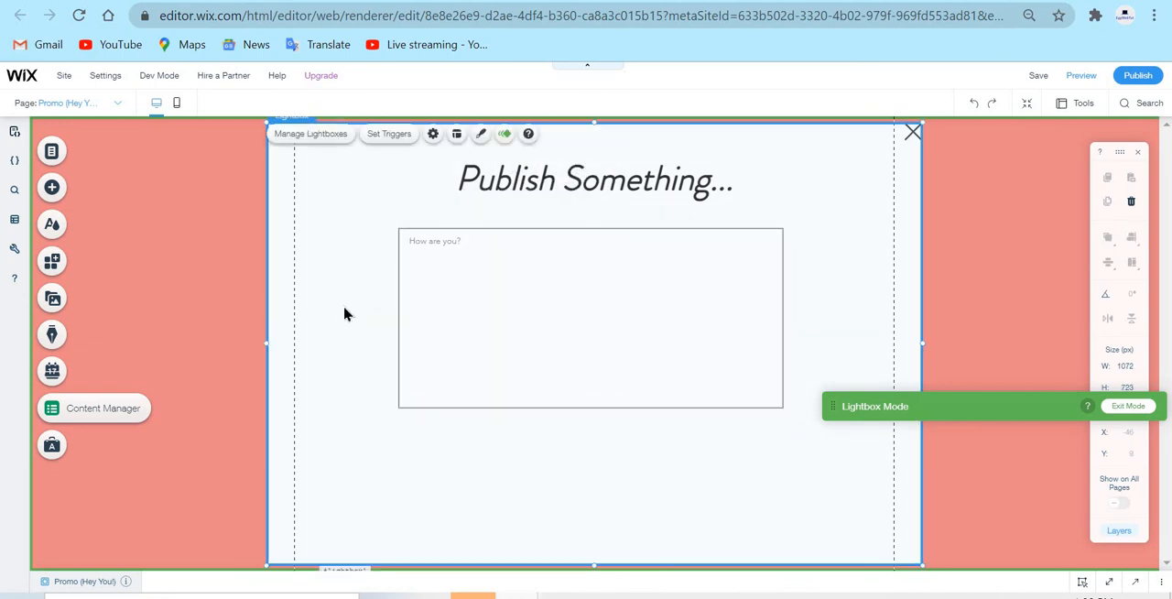
Browse the available button elements, from themed, icon and document styles to upload, iTunes, pay and PayPal buttons
{"action": "left_click", "coordinate": [61, 183]}
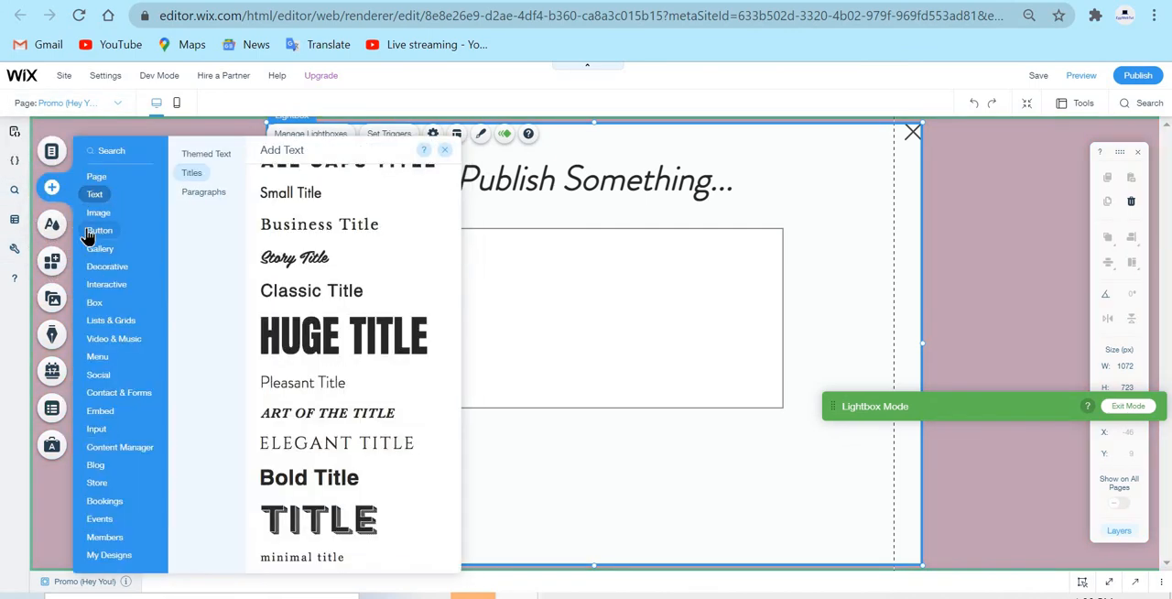
{"action": "left_click", "coordinate": [93, 231]}
{"action": "left_click", "coordinate": [212, 249]}
{"action": "scroll", "coordinate": [449, 375], "scroll_direction": "down", "scroll_amount": 5}
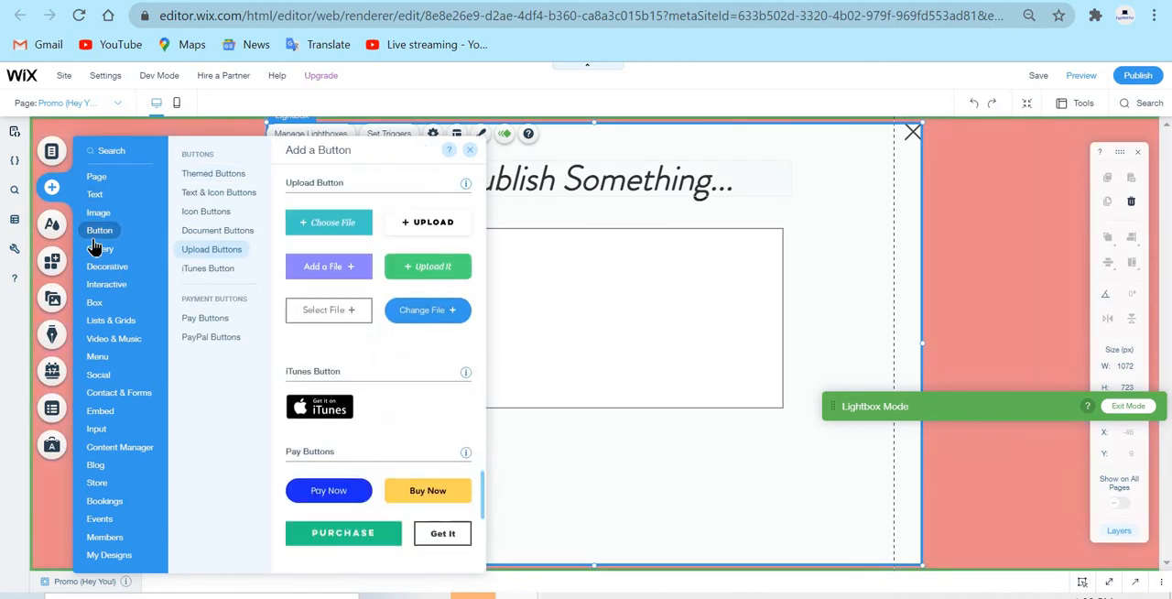
{"action": "left_click", "coordinate": [90, 198]}
{"action": "left_click", "coordinate": [116, 236]}
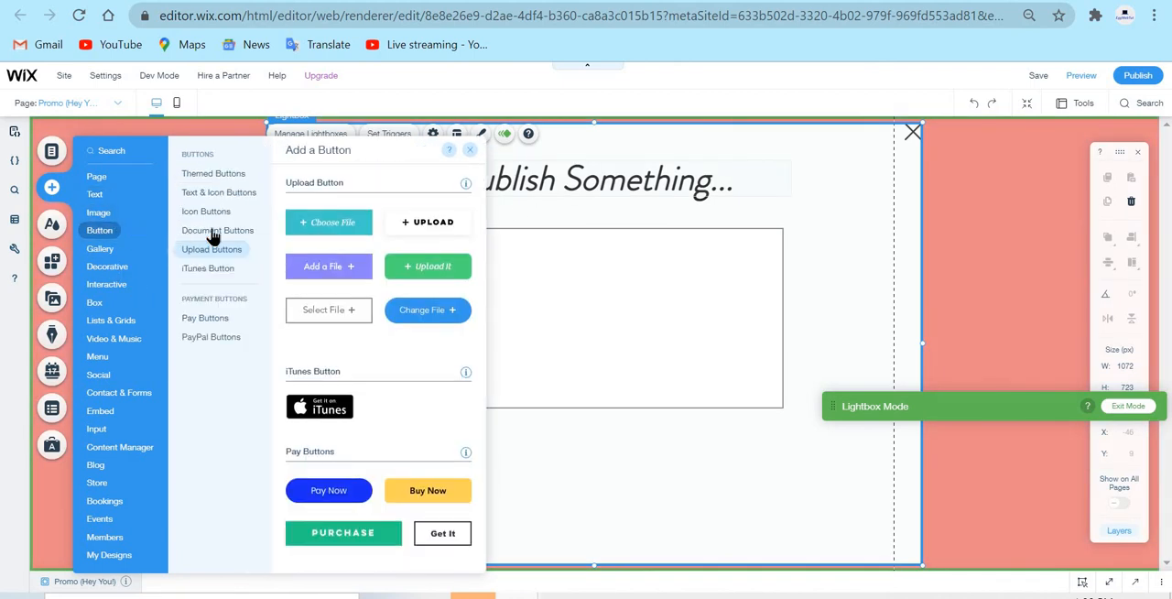
{"action": "left_click", "coordinate": [235, 180]}
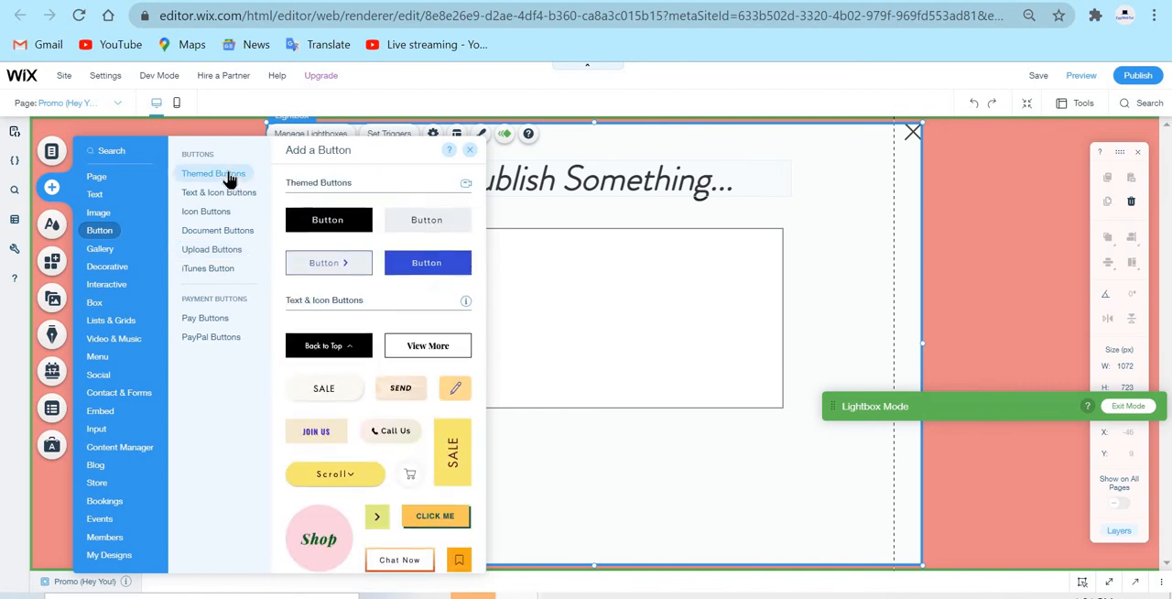
{"action": "left_click", "coordinate": [234, 195]}
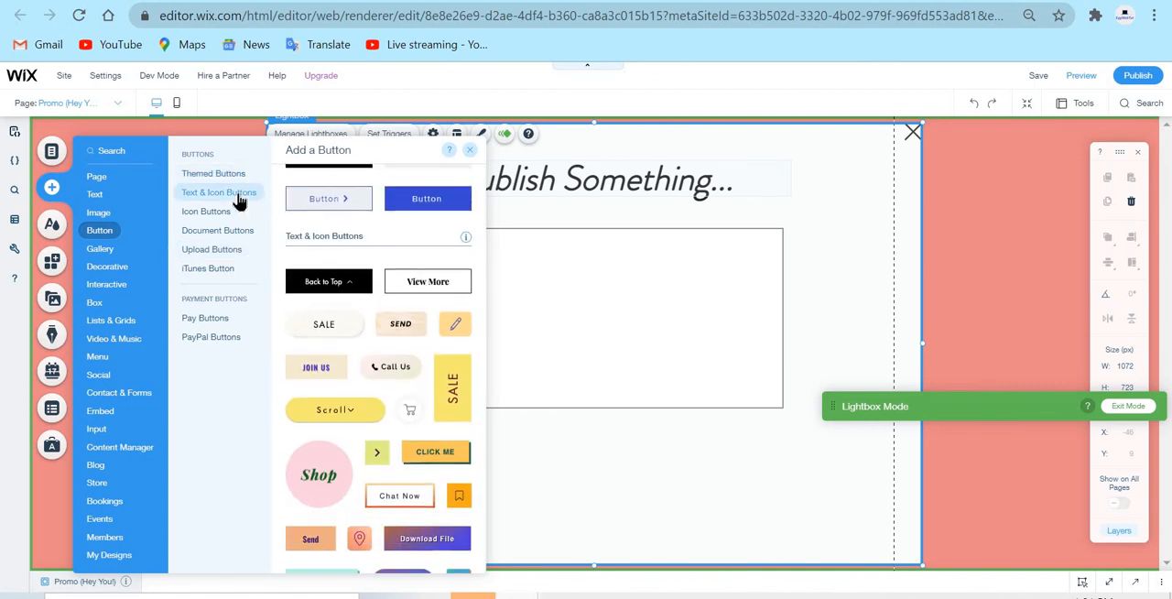
{"action": "left_click", "coordinate": [205, 212]}
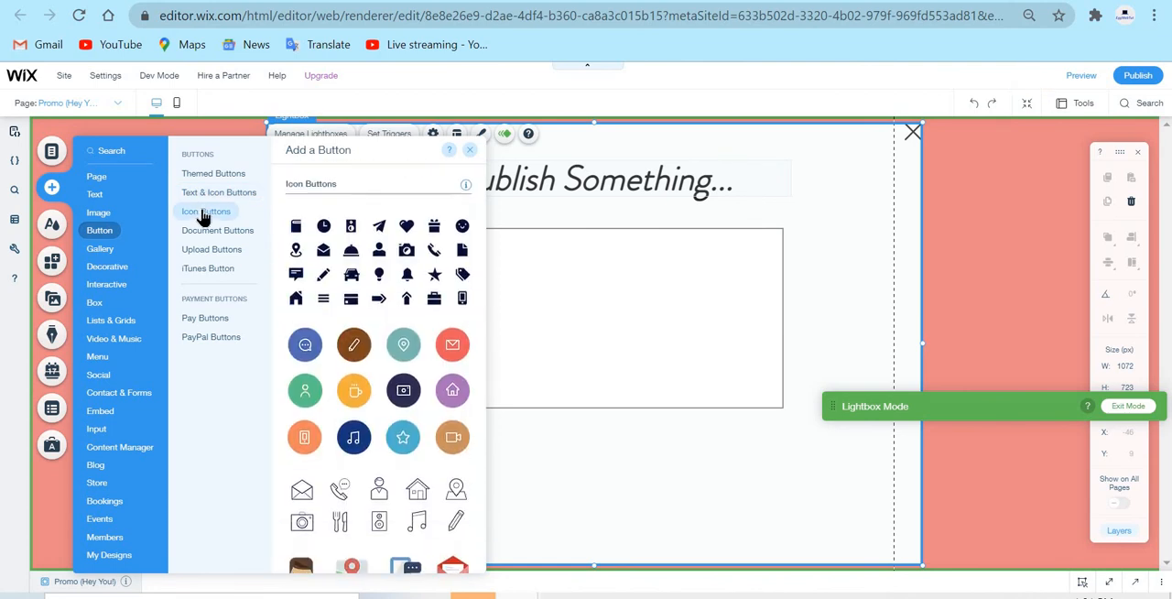
{"action": "left_click", "coordinate": [230, 237]}
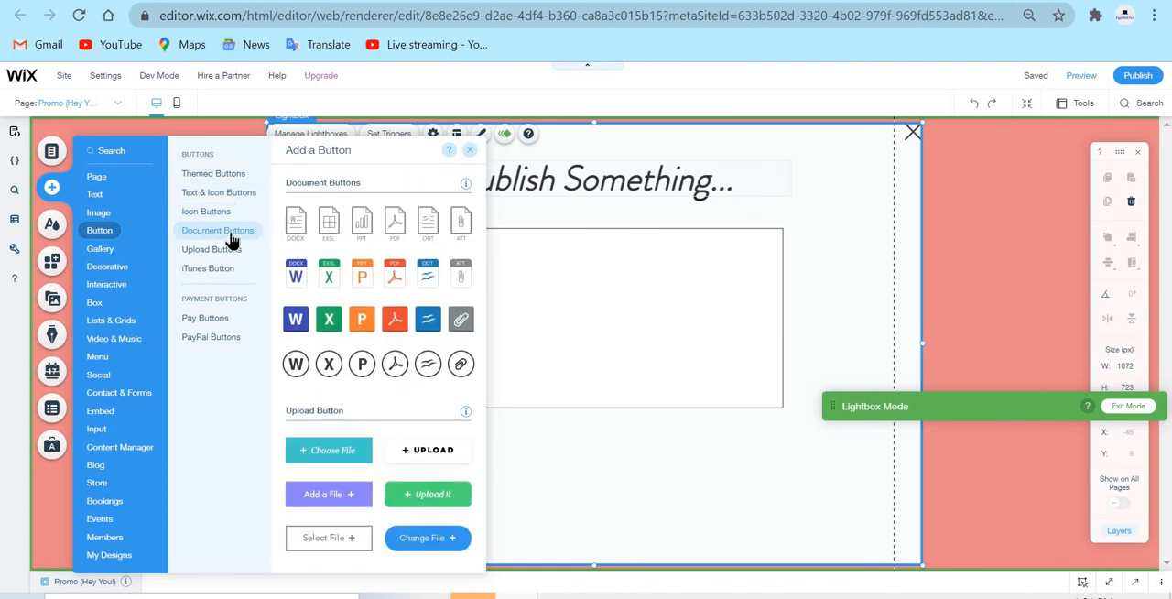
{"action": "left_click", "coordinate": [226, 253]}
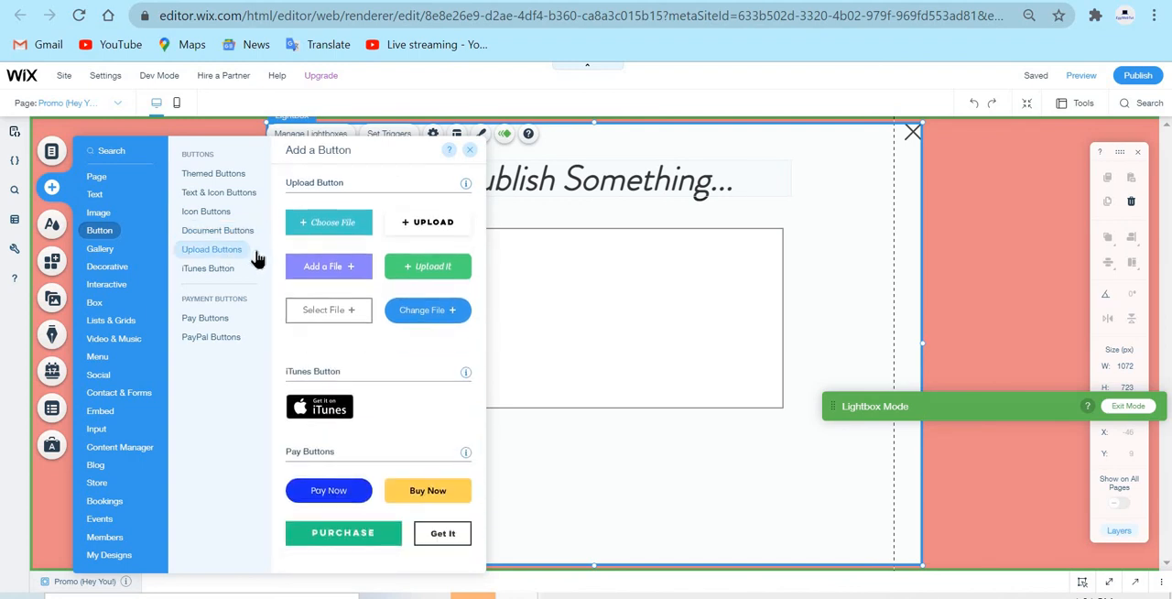
{"action": "left_click", "coordinate": [223, 268]}
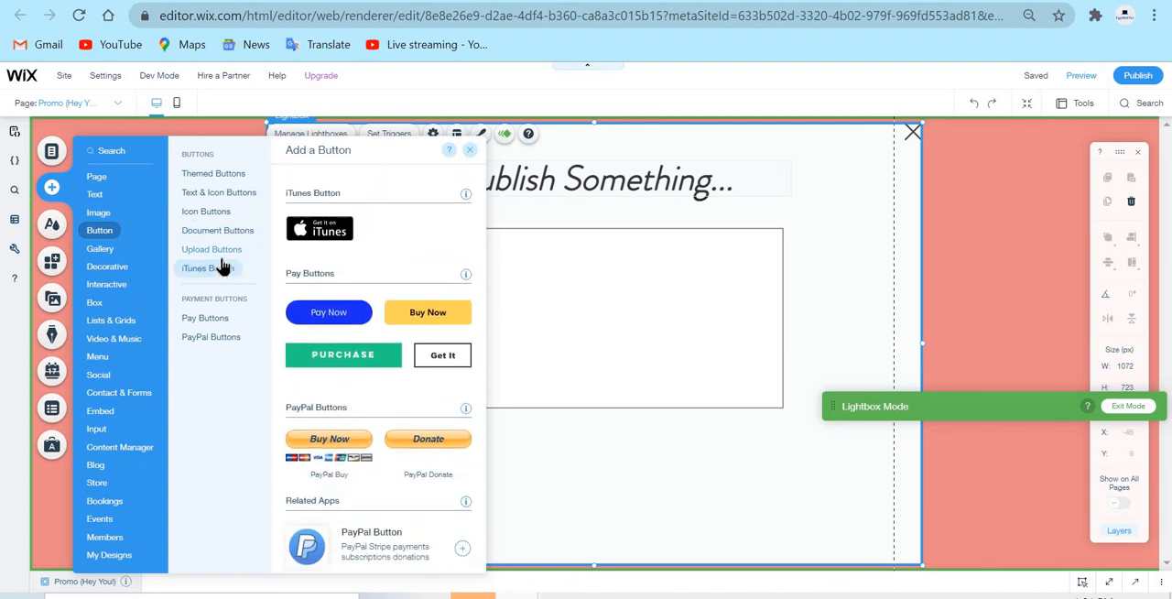
{"action": "left_click", "coordinate": [219, 320]}
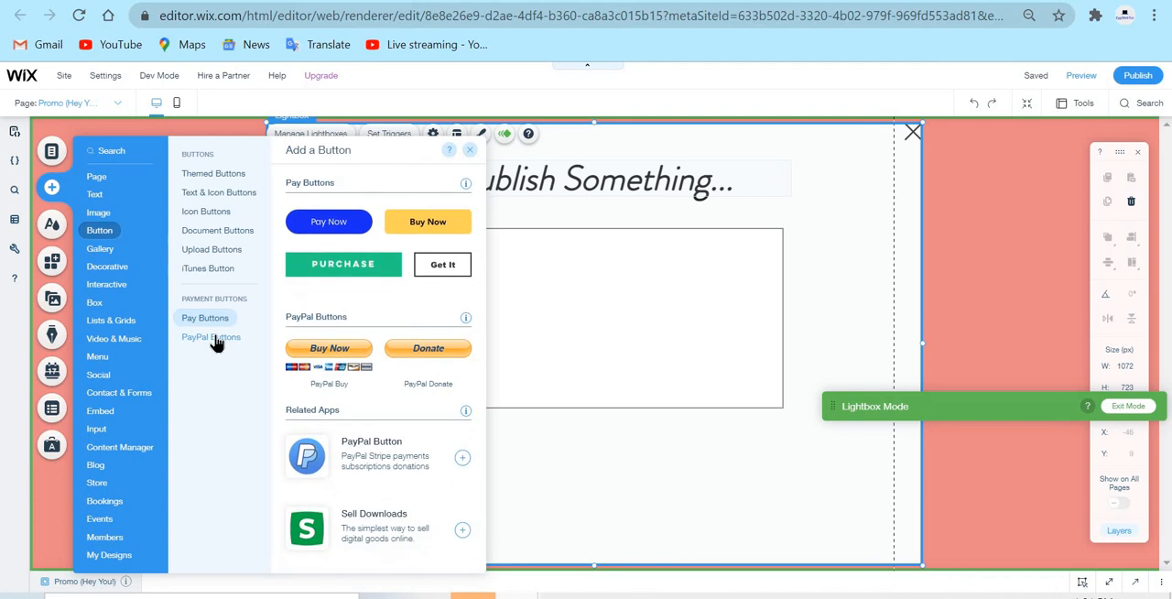
{"action": "left_click", "coordinate": [219, 338]}
Add the outlined "View More" button to the lightbox and position it below the text box at about X 419, Y 611
{"action": "left_click", "coordinate": [215, 174]}
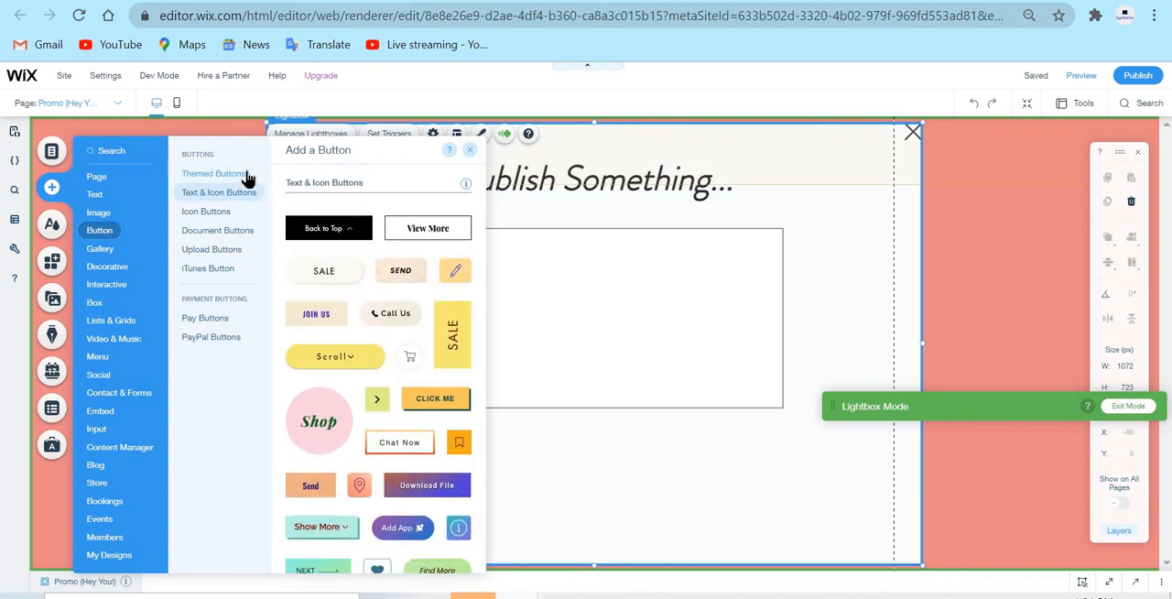
{"action": "left_click", "coordinate": [249, 176]}
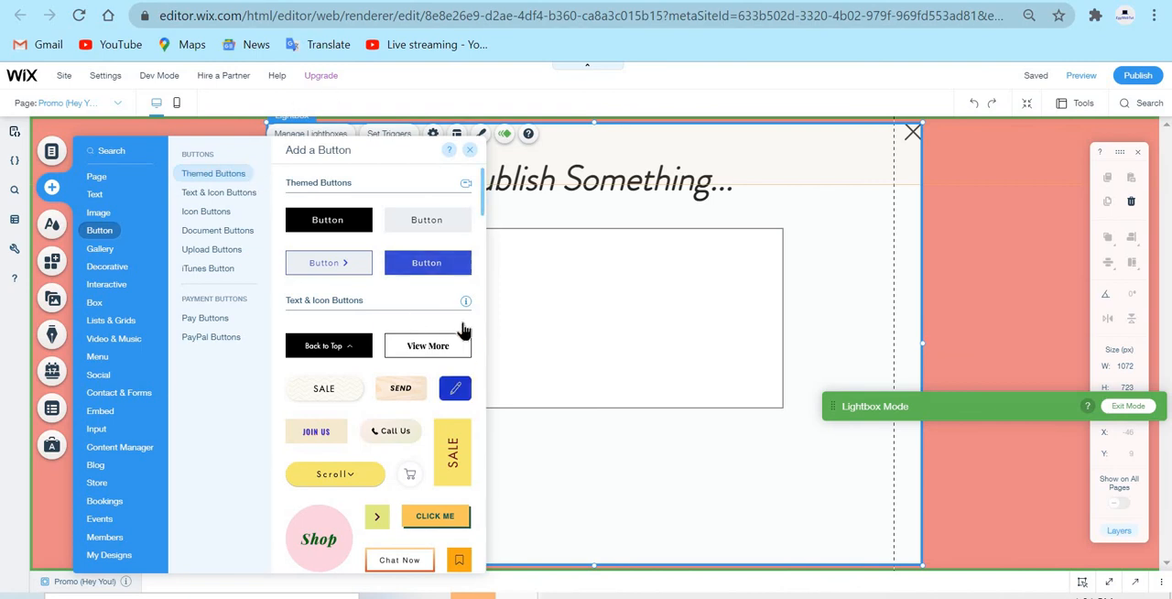
{"action": "left_click", "coordinate": [225, 192]}
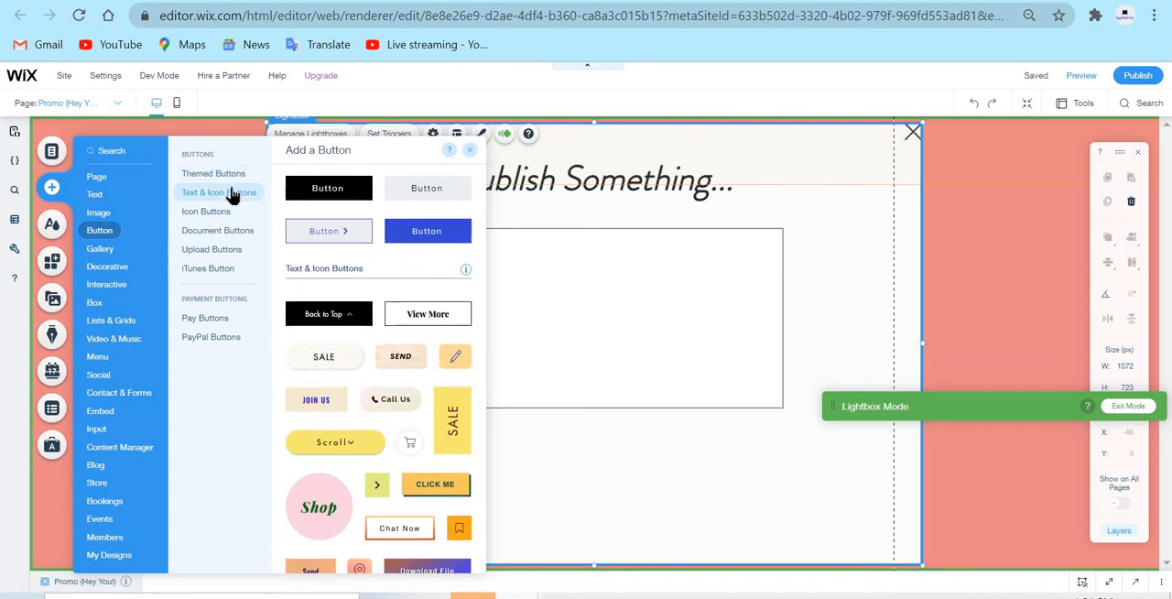
{"action": "left_click_drag", "start_coordinate": [426, 225], "coordinate": [617, 432]}
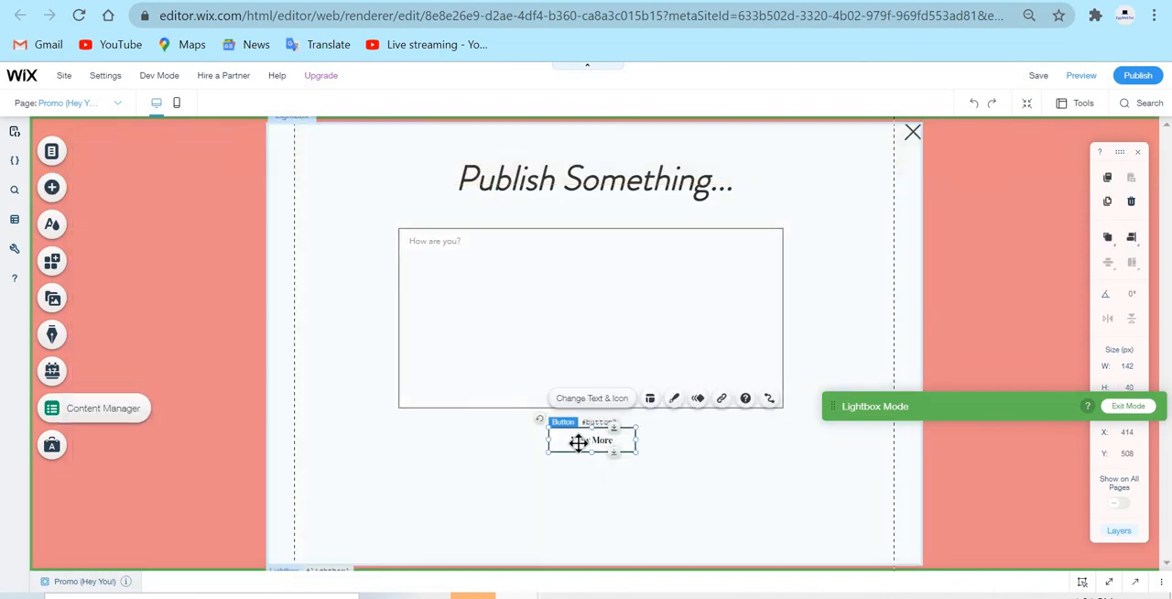
{"action": "left_click_drag", "start_coordinate": [591, 453], "coordinate": [586, 478]}
{"action": "left_click_drag", "start_coordinate": [594, 533], "coordinate": [601, 504]}
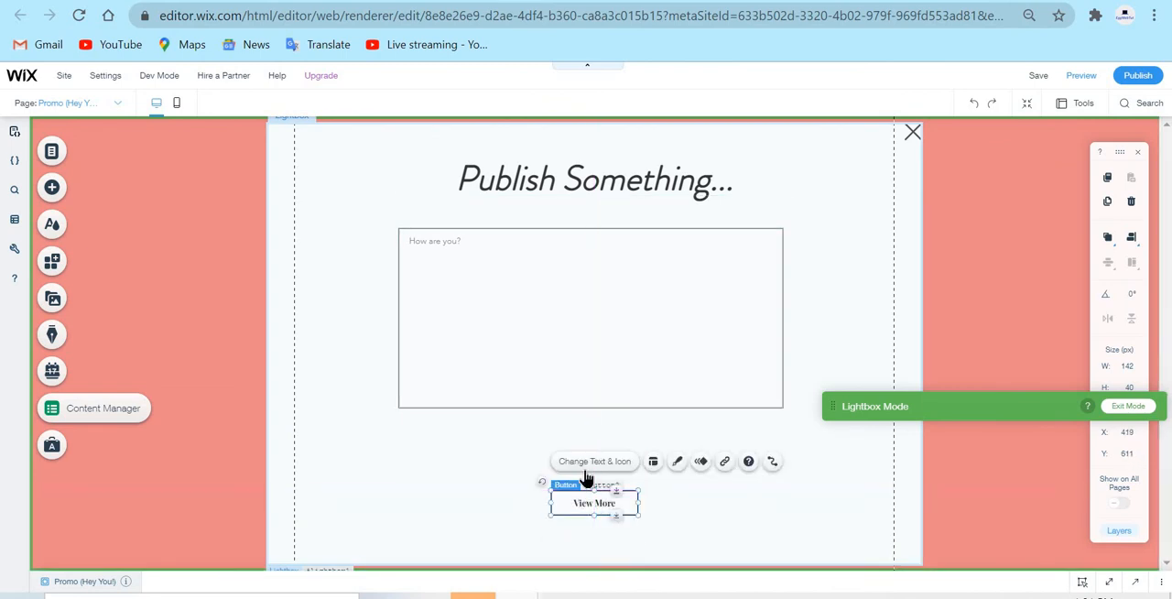
Change the new button's label to "Submit"
{"action": "left_click", "coordinate": [608, 462]}
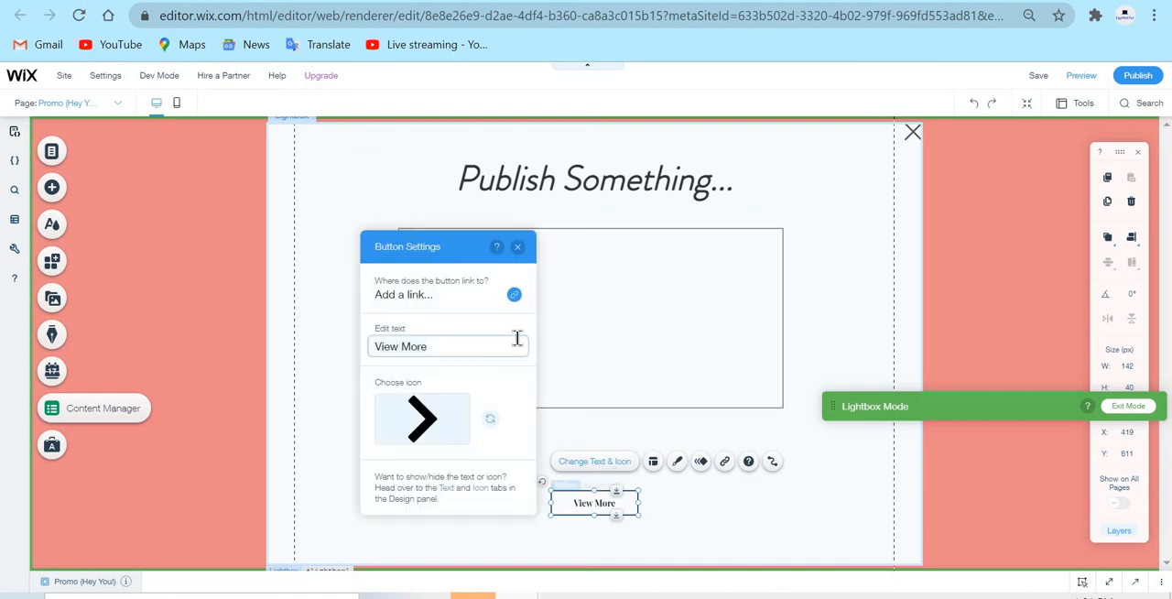
{"action": "key", "text": "ctrl+a"}
{"action": "type", "text": "Su"}
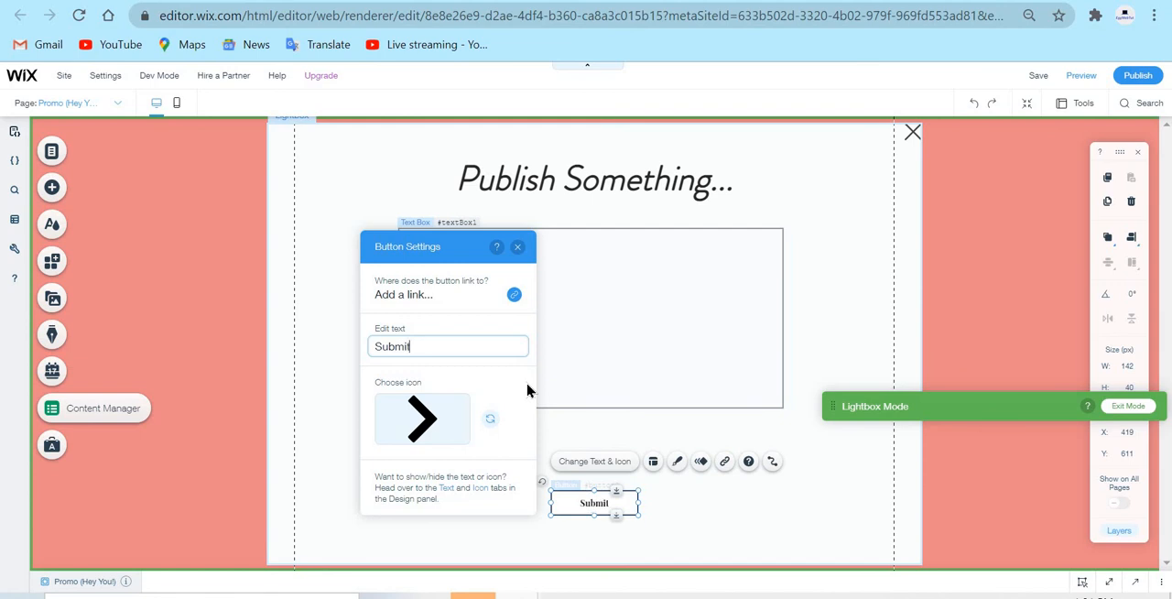
{"action": "left_click", "coordinate": [518, 249]}
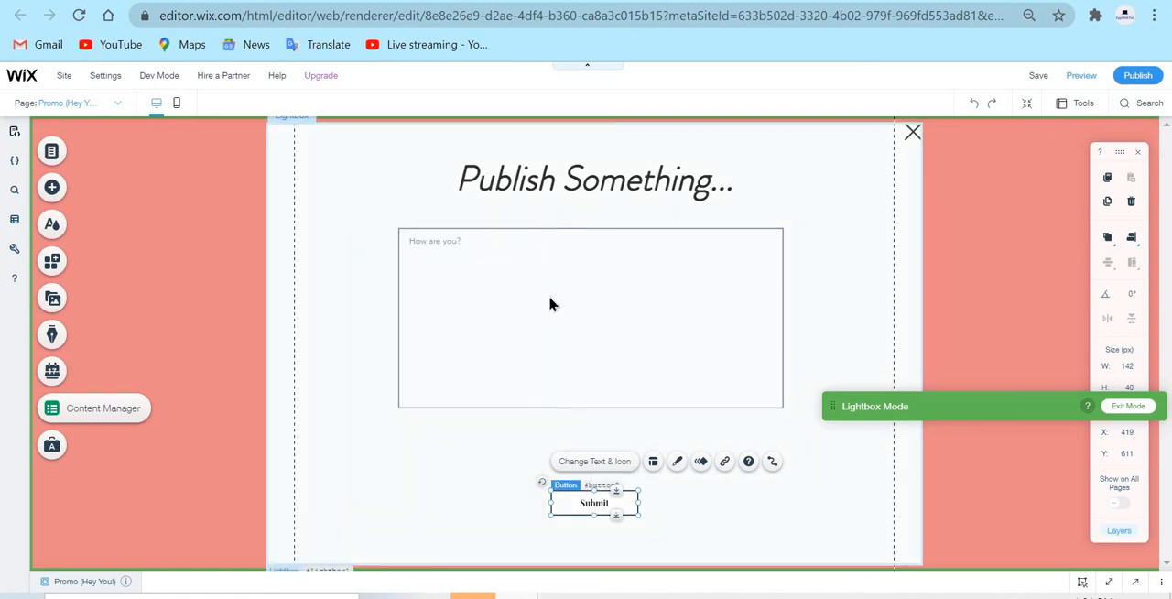
{"action": "left_click", "coordinate": [779, 442]}
Create a "Posts dataset" from the Posts collection for the text box and connect the box's value to the Text field
{"action": "left_click", "coordinate": [619, 308]}
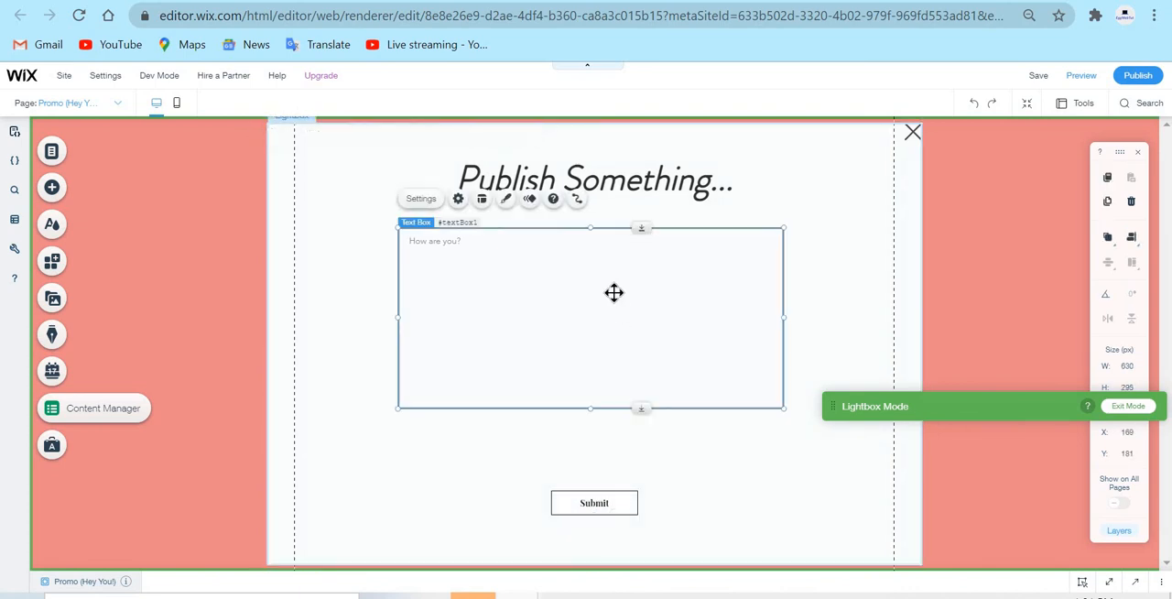
{"action": "left_click", "coordinate": [577, 199]}
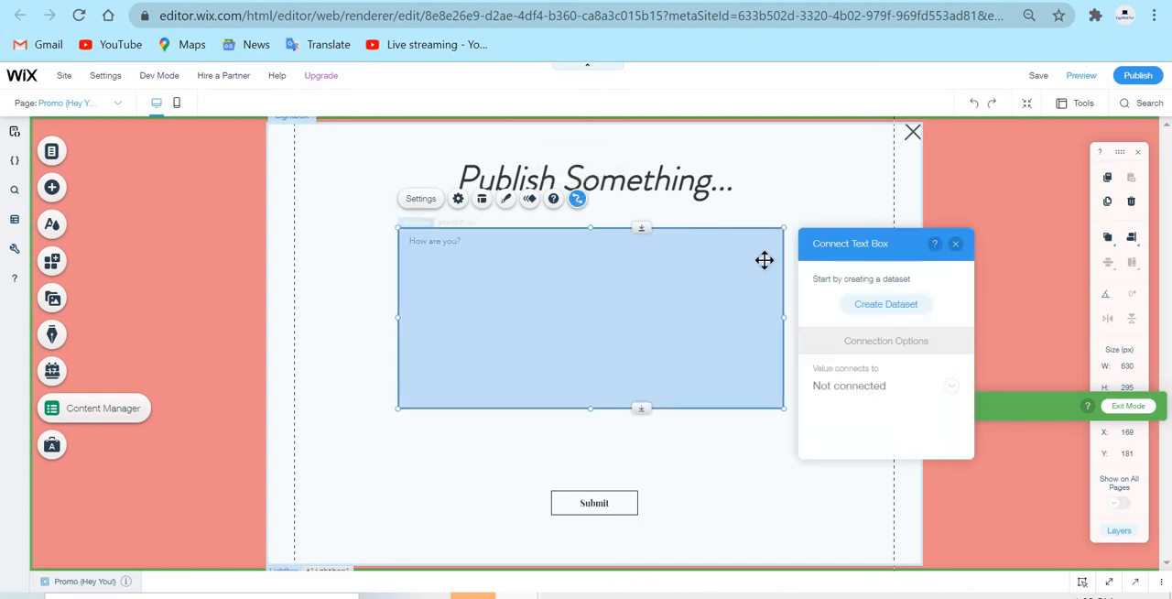
{"action": "left_click", "coordinate": [887, 305]}
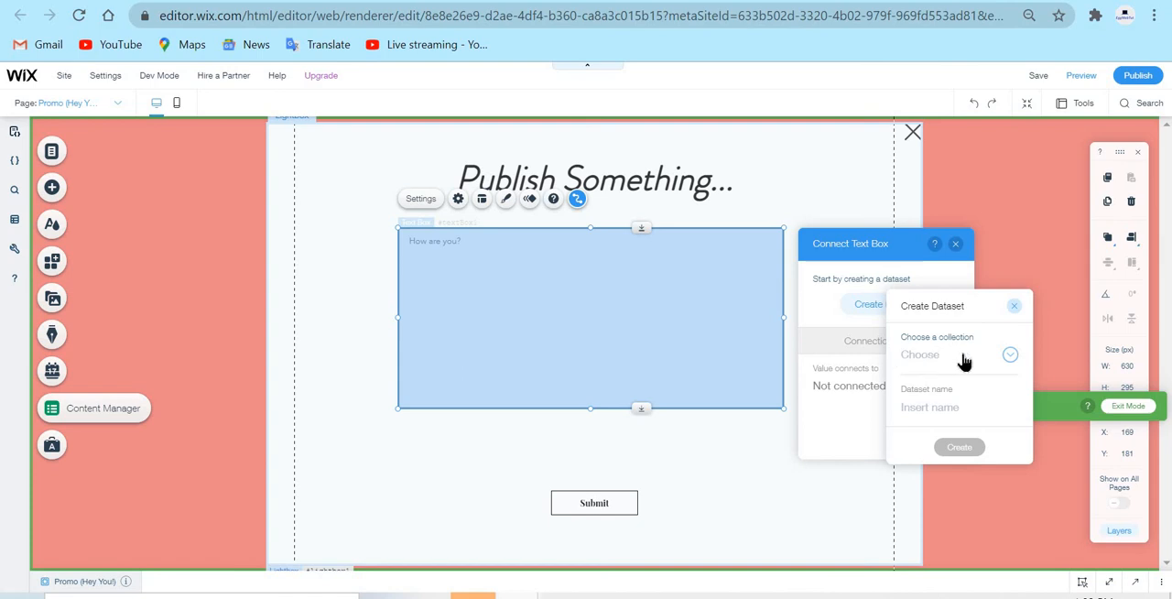
{"action": "left_click", "coordinate": [970, 357]}
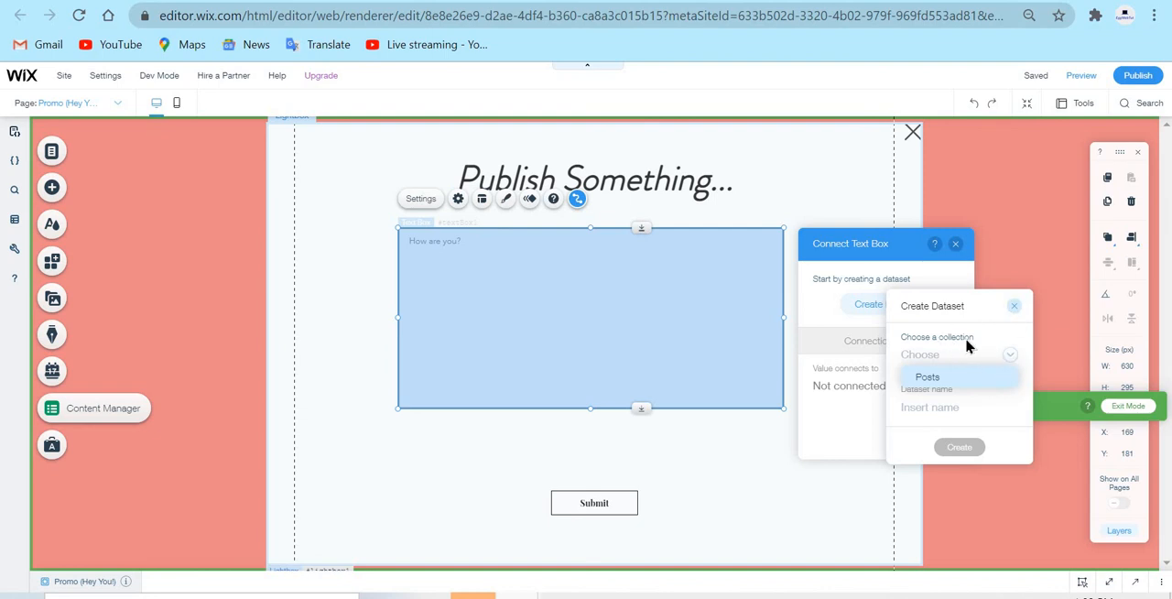
{"action": "left_click", "coordinate": [957, 375]}
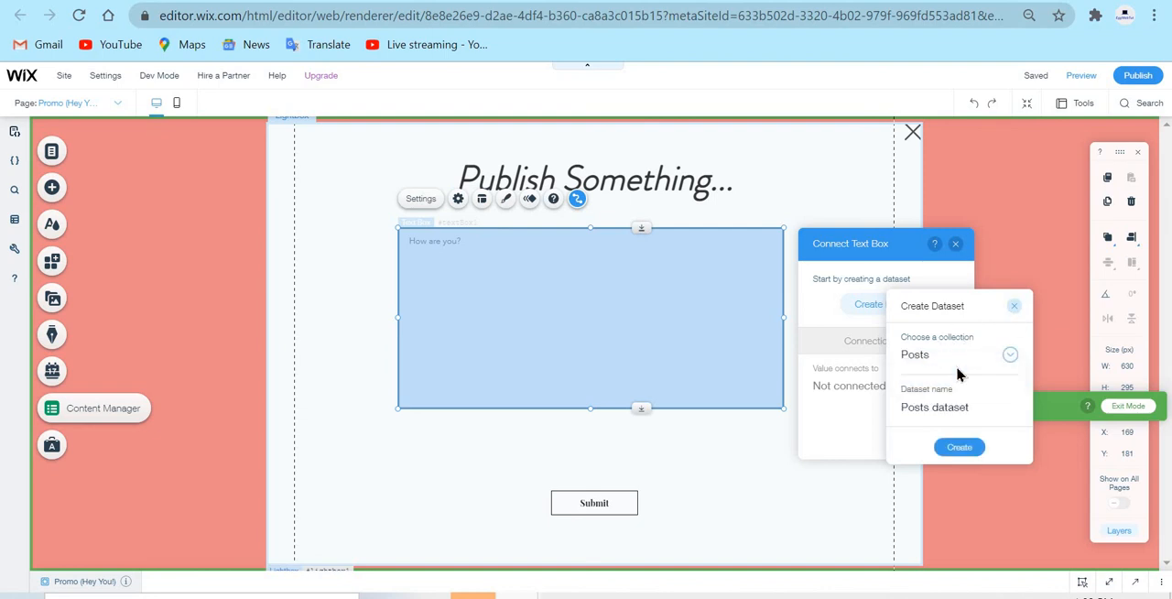
{"action": "left_click", "coordinate": [958, 448]}
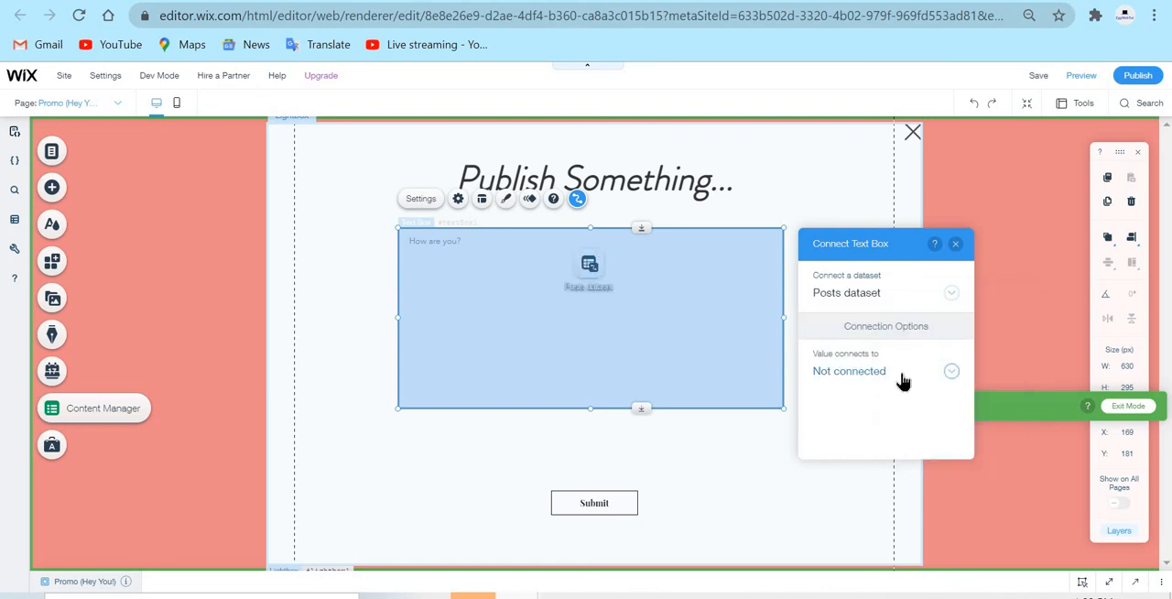
{"action": "left_click", "coordinate": [901, 380]}
{"action": "left_click", "coordinate": [859, 321]}
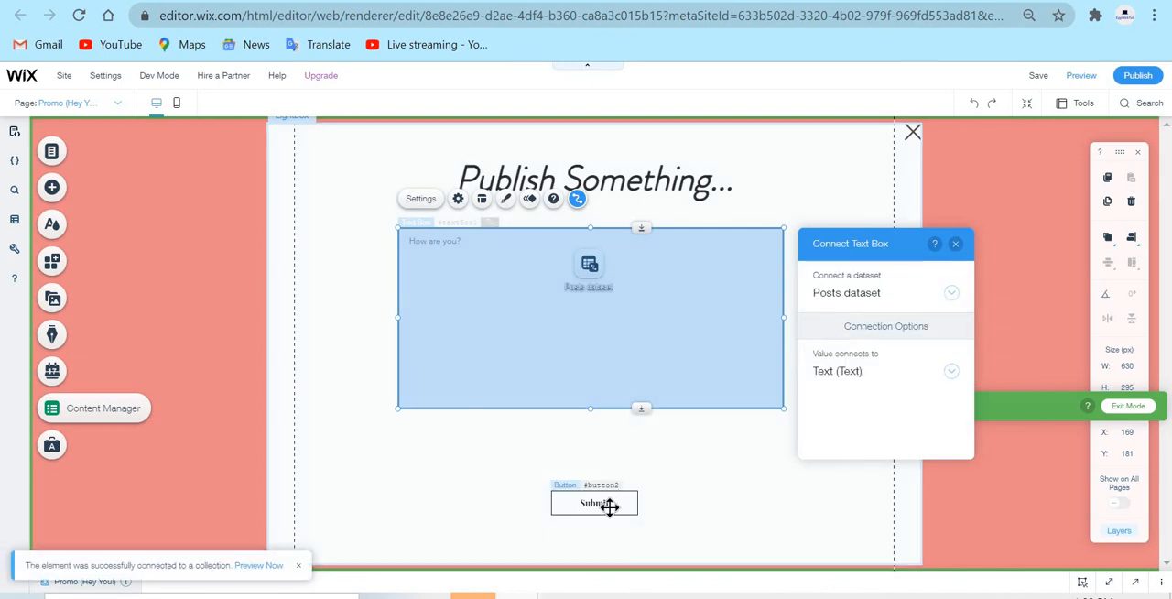
Connect the Submit button to the Posts dataset with Submit as its click action
{"action": "left_click", "coordinate": [609, 506]}
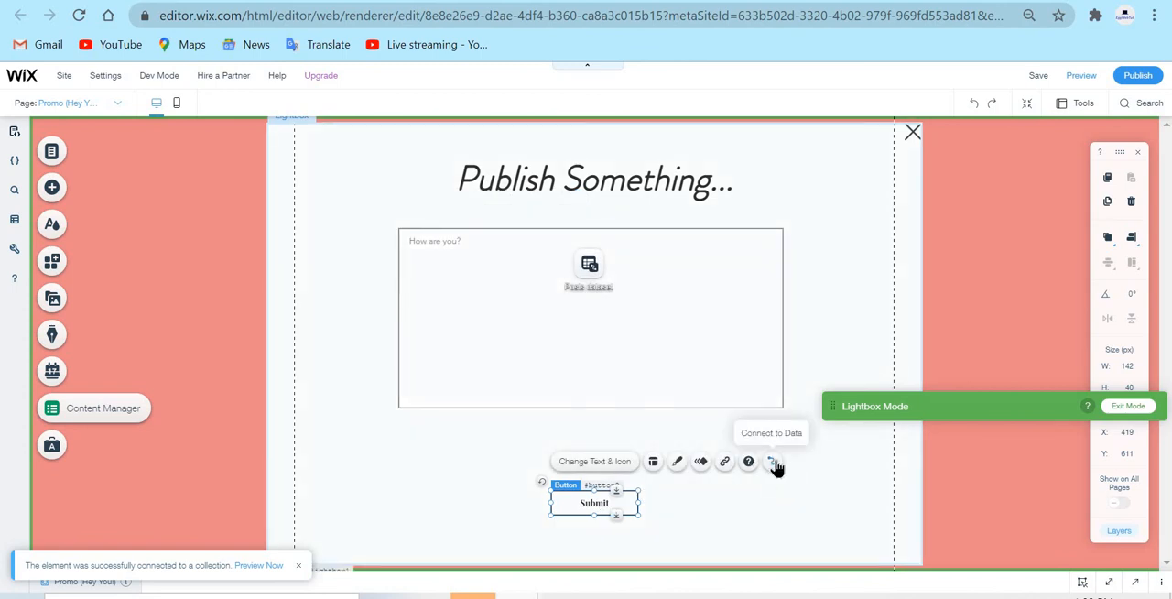
{"action": "left_click", "coordinate": [774, 463]}
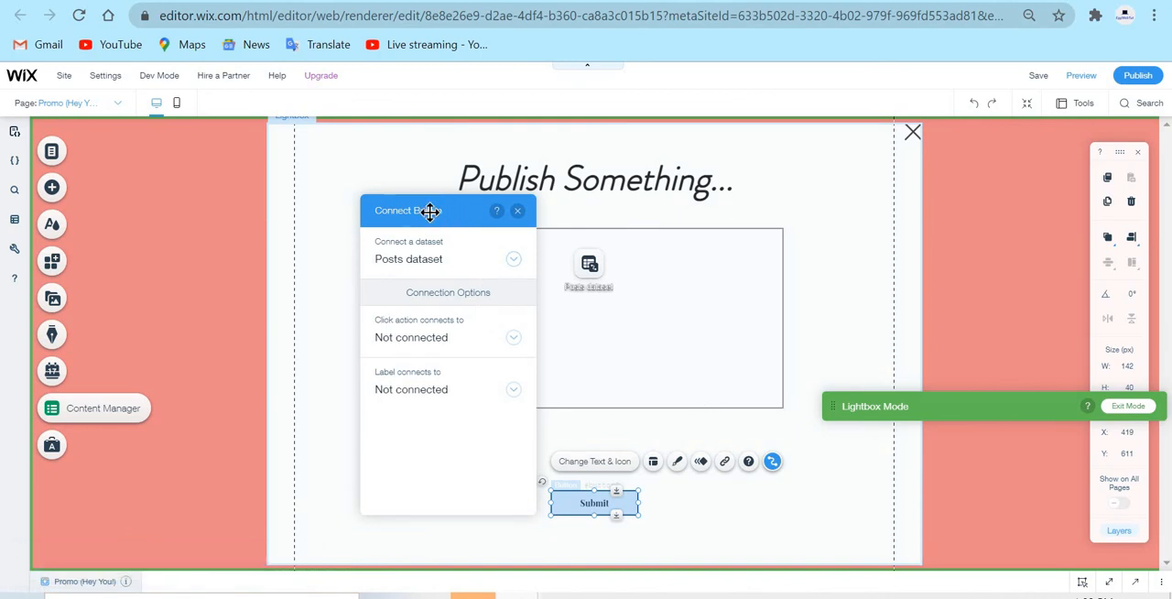
{"action": "left_click_drag", "start_coordinate": [430, 211], "coordinate": [307, 196]}
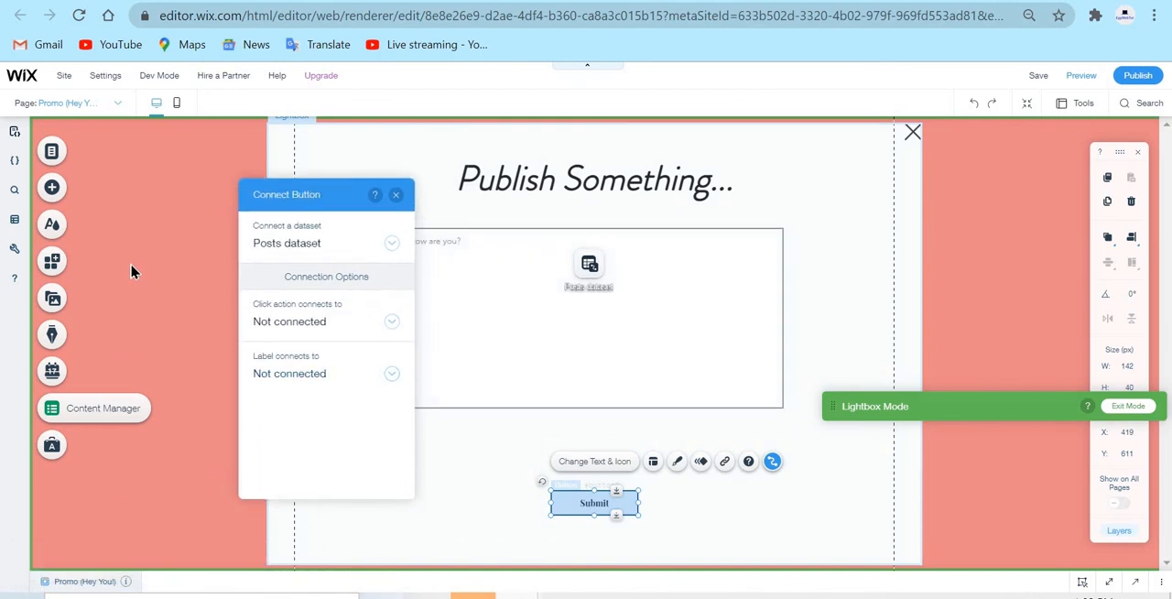
{"action": "left_click", "coordinate": [313, 322]}
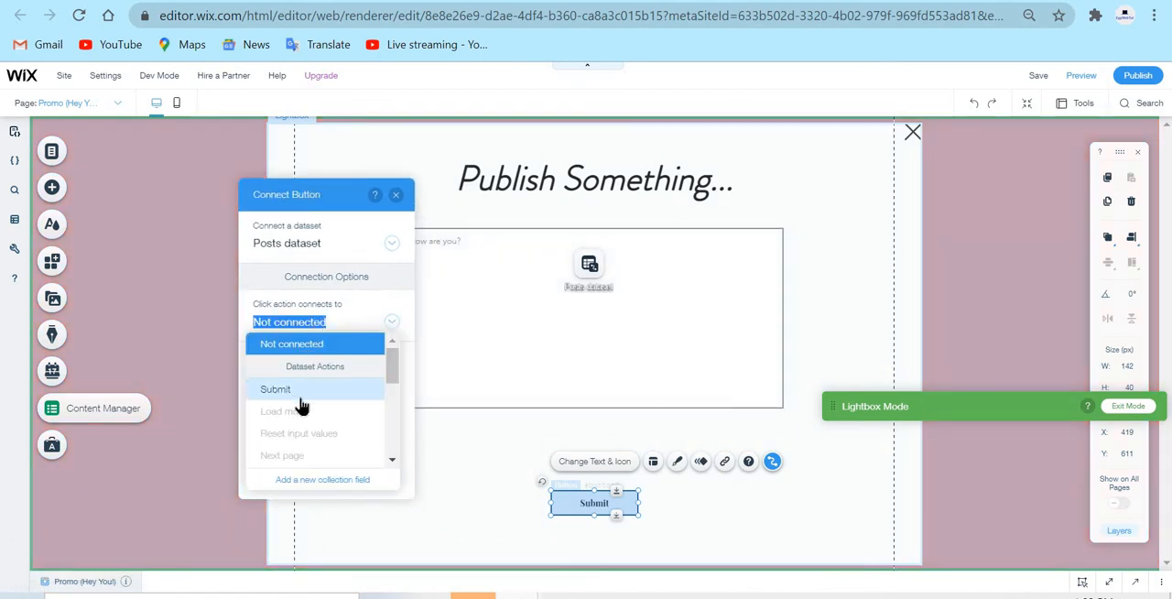
{"action": "left_click", "coordinate": [276, 389]}
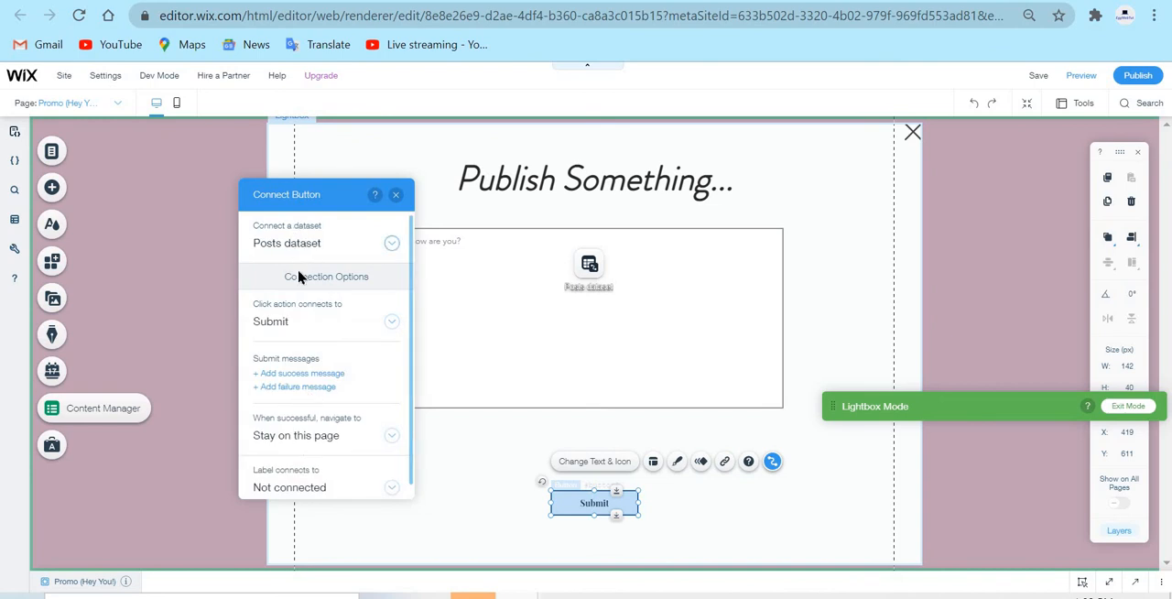
{"action": "left_click", "coordinate": [383, 242]}
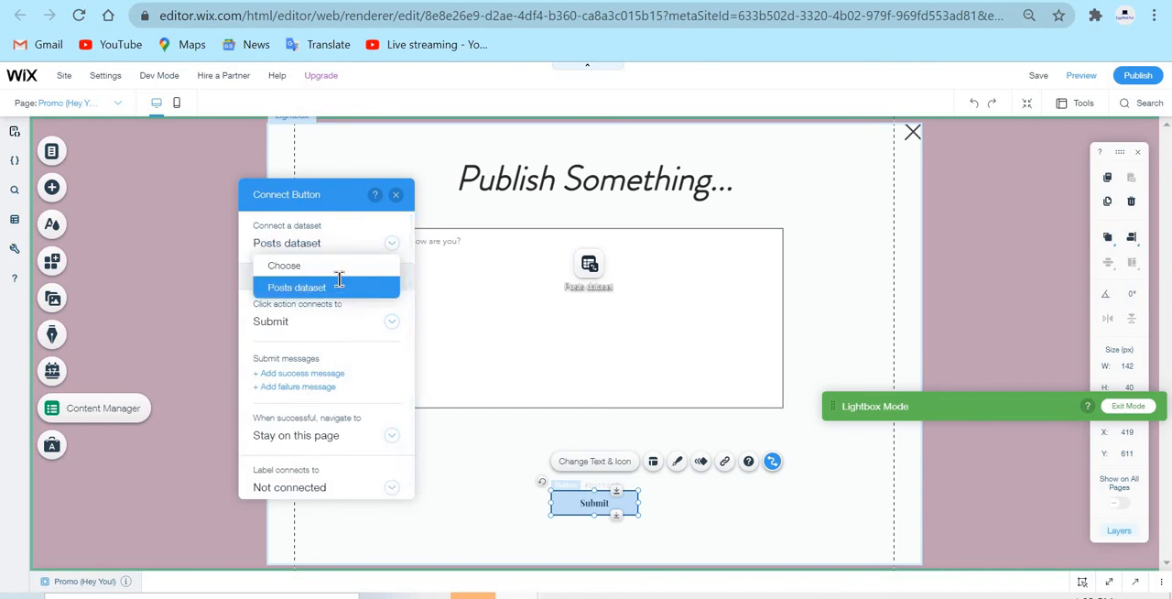
{"action": "left_click", "coordinate": [339, 286]}
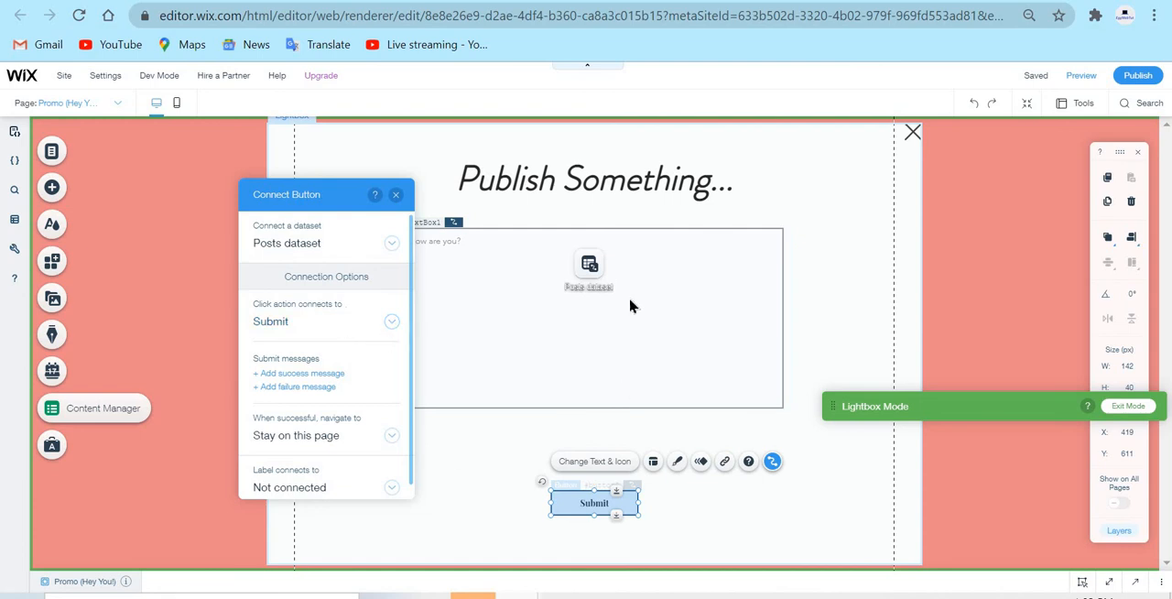
Add a success message for the submission and move it directly beneath the Submit button, at about X 419, Y 651
{"action": "left_click", "coordinate": [335, 375]}
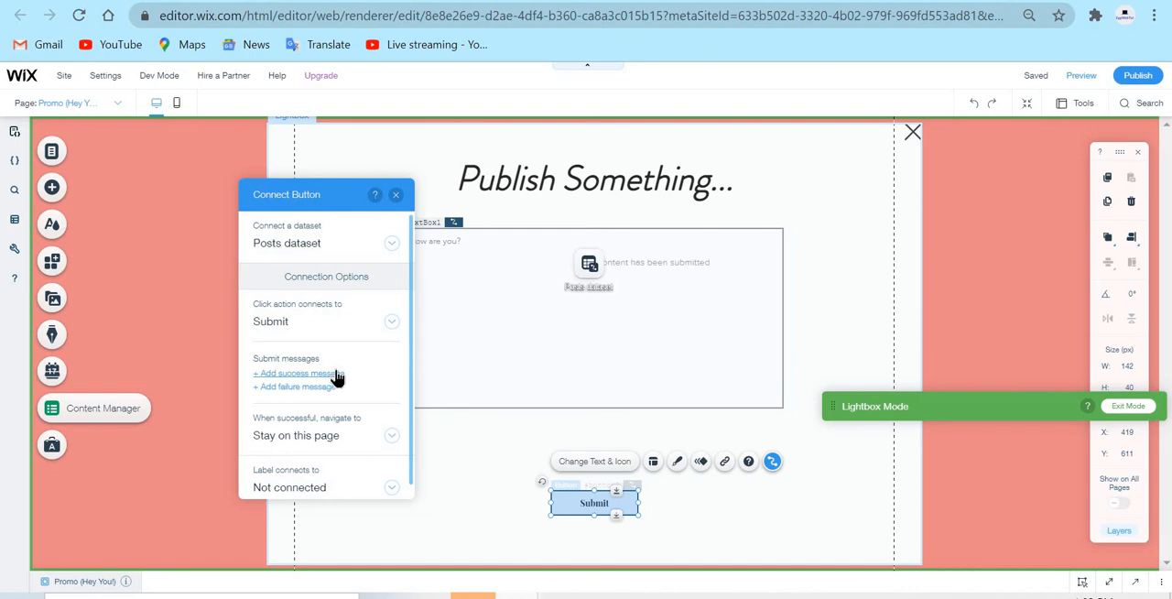
{"action": "left_click", "coordinate": [706, 259]}
{"action": "left_click_drag", "start_coordinate": [706, 259], "coordinate": [686, 516]}
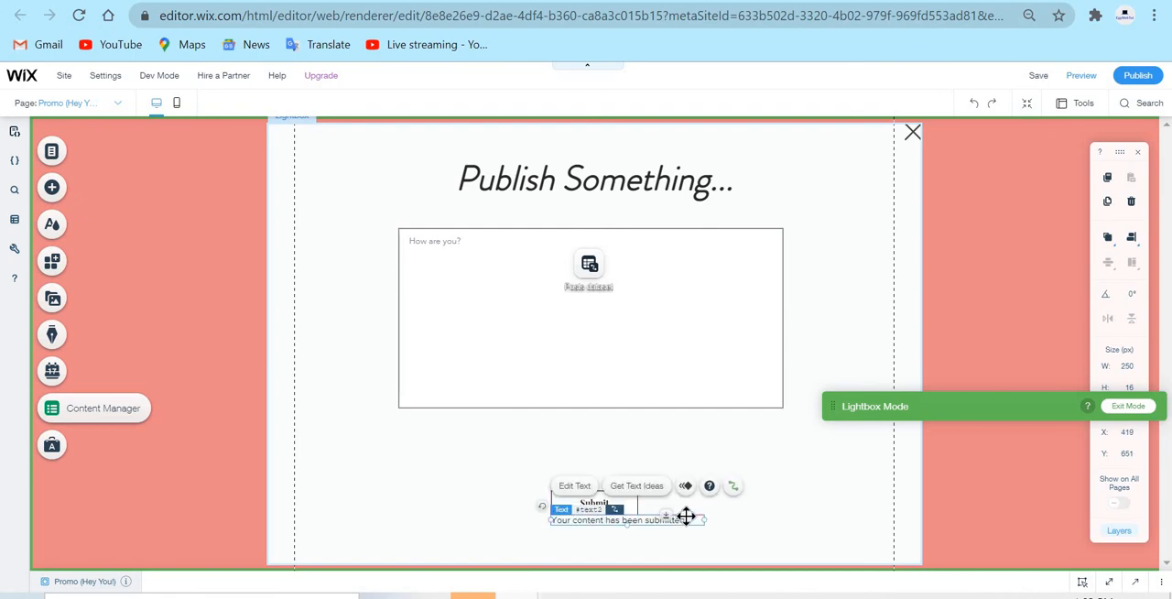
Change the success message beneath the Submit button to "This has been published!"
{"action": "double_click", "coordinate": [685, 515]}
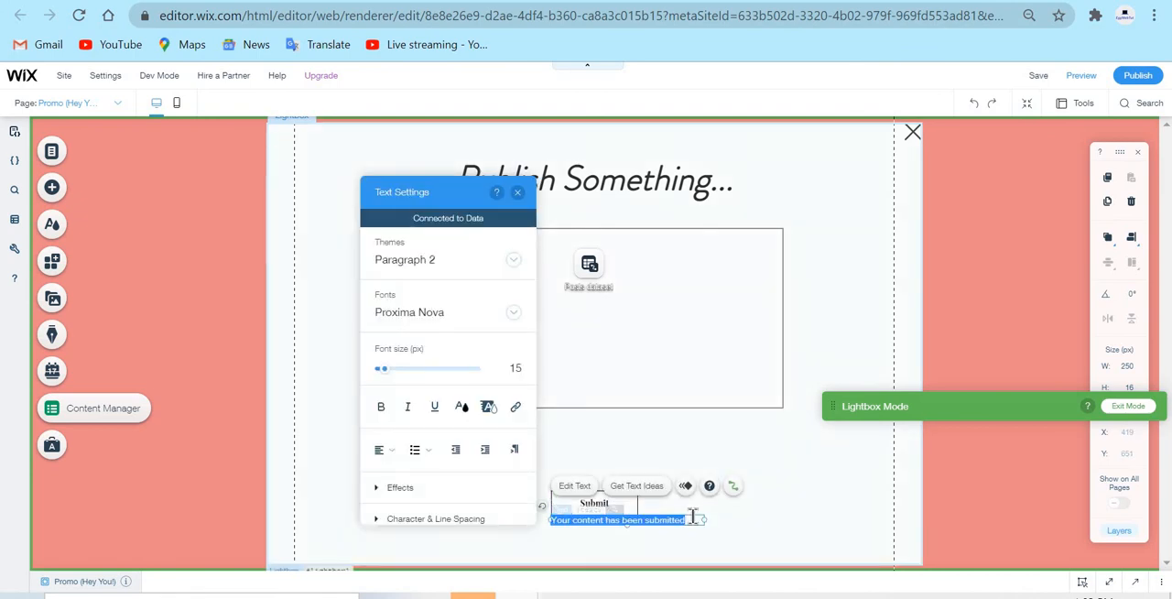
{"action": "type", "text": "Y"}
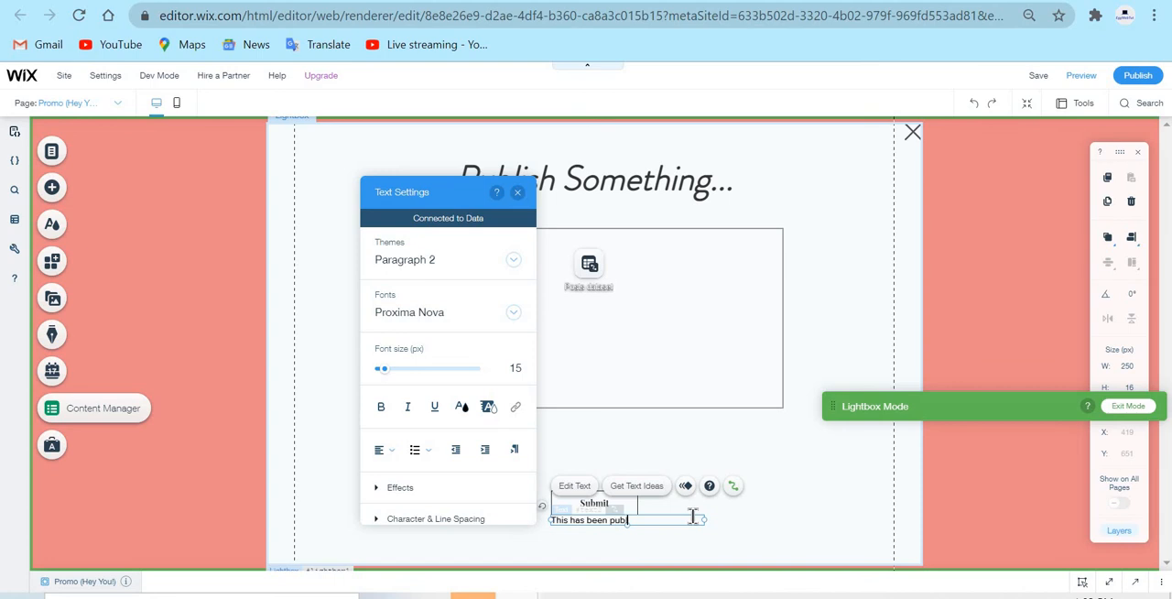
{"action": "type", "text": "!"}
{"action": "left_click", "coordinate": [547, 469]}
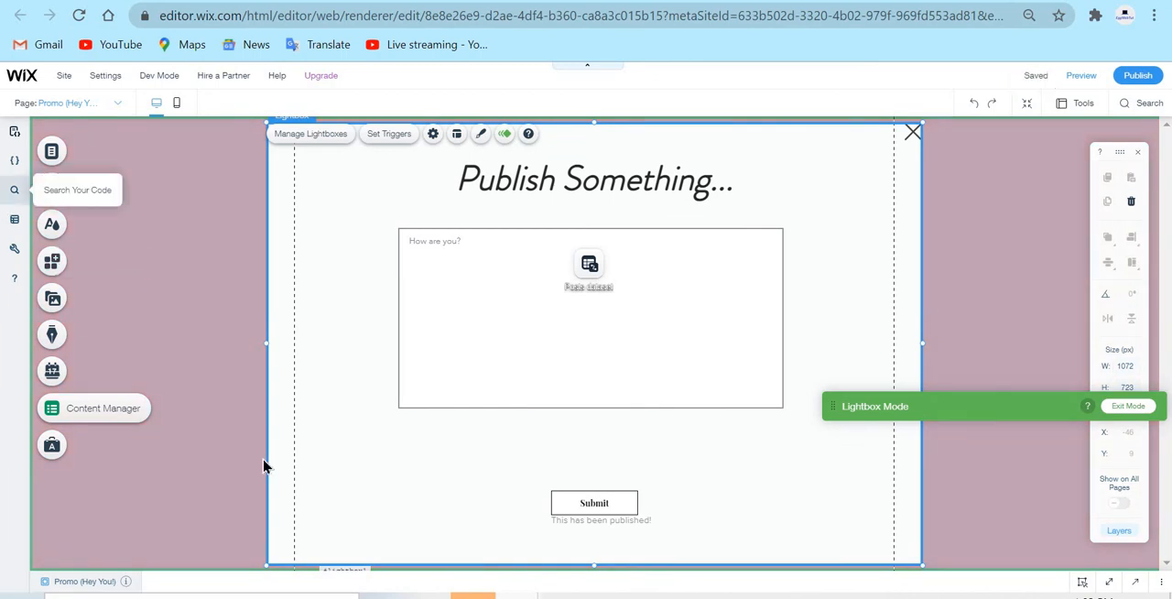
Add a failure message for the submission and move it directly over the success message, at about X 419, Y 651
{"action": "left_click", "coordinate": [606, 503]}
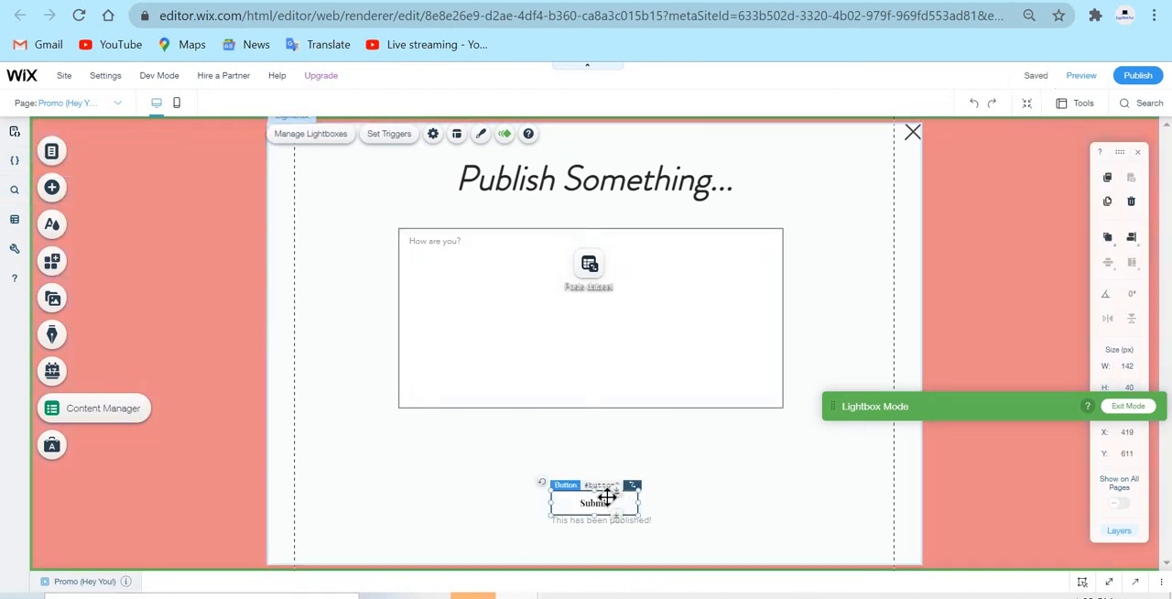
{"action": "left_click", "coordinate": [774, 467]}
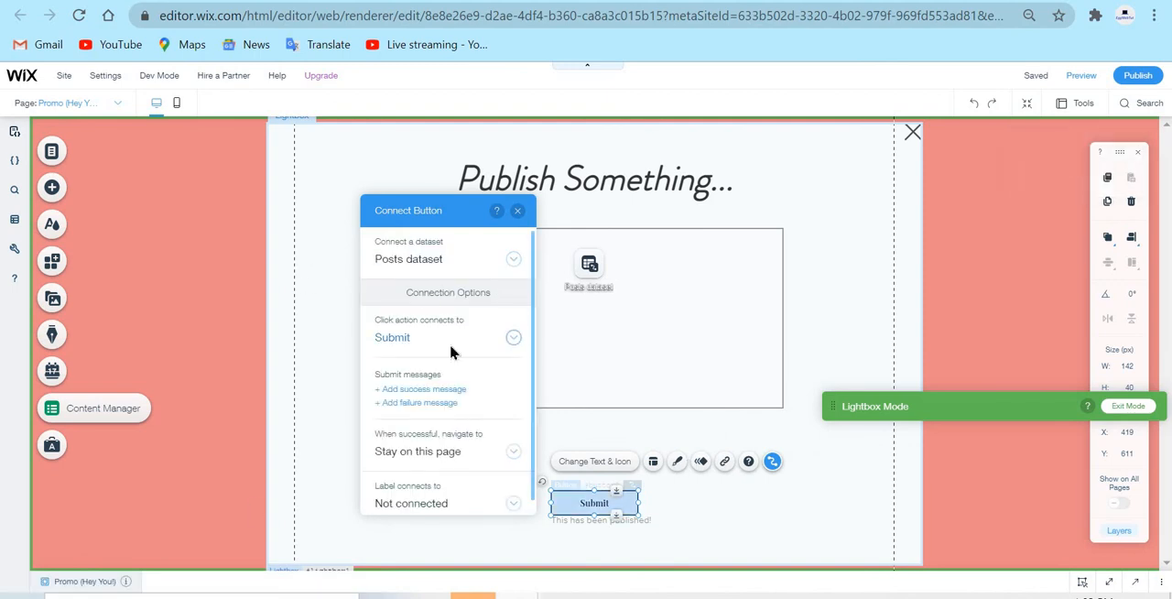
{"action": "left_click", "coordinate": [449, 404]}
{"action": "left_click", "coordinate": [716, 274]}
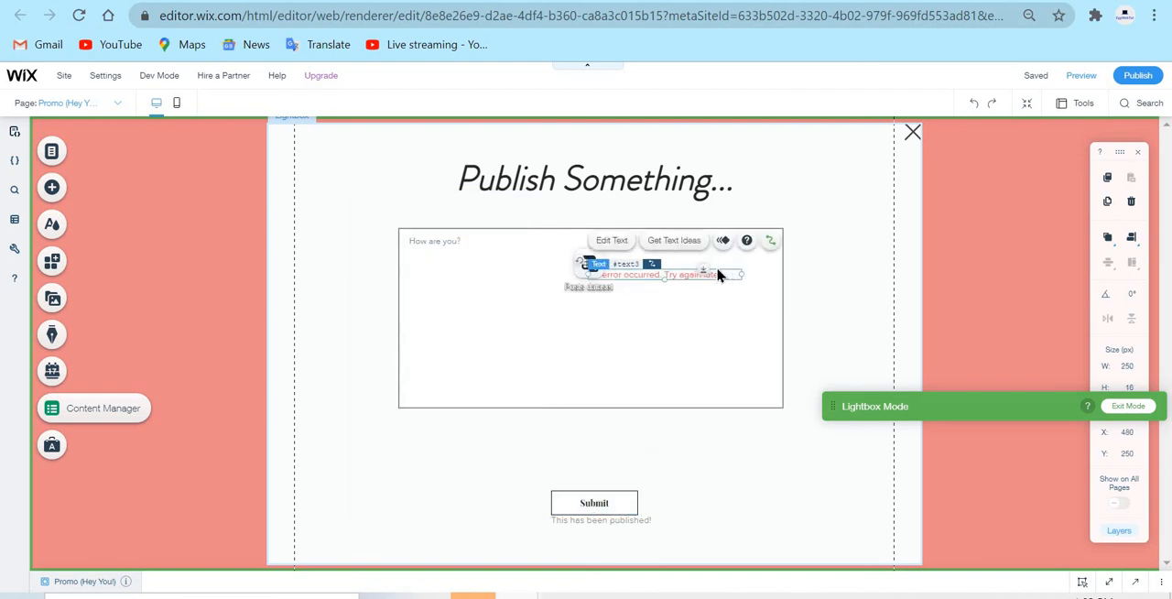
{"action": "left_click_drag", "start_coordinate": [725, 273], "coordinate": [686, 519]}
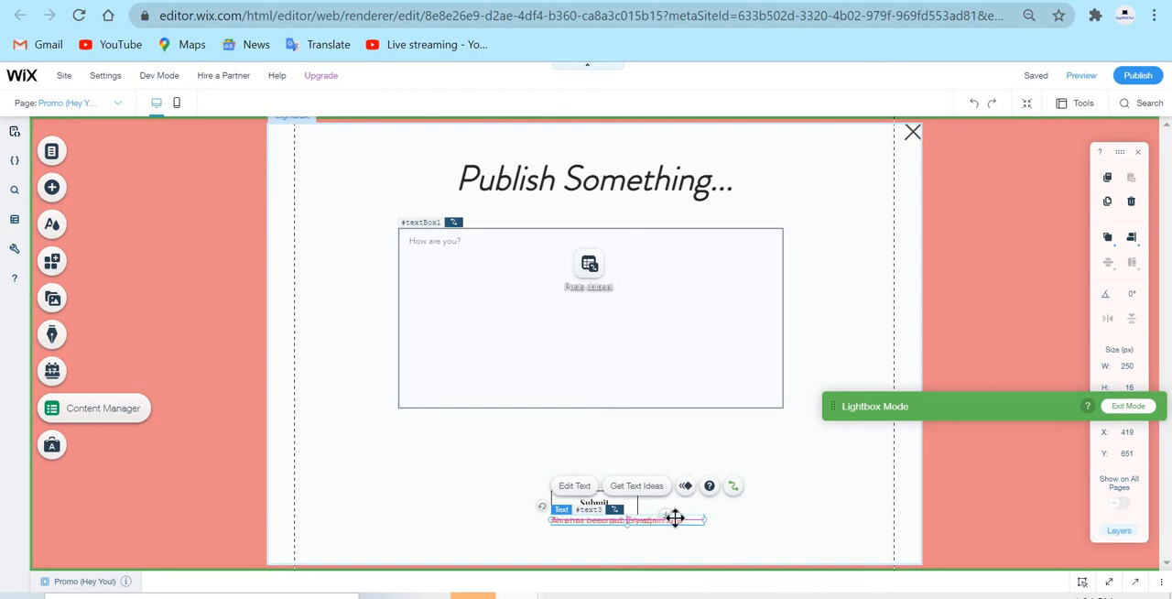
Review the Submit button's options for navigation on success and label connection, keeping Stay on this page and Not connected
{"action": "left_click", "coordinate": [628, 504]}
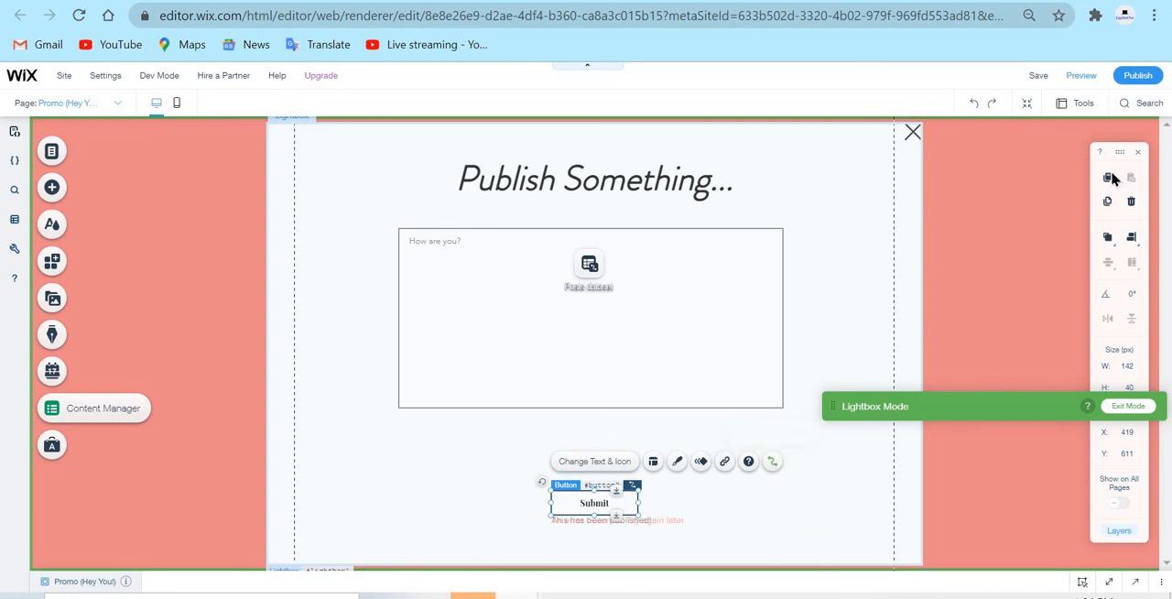
{"action": "left_click", "coordinate": [772, 463]}
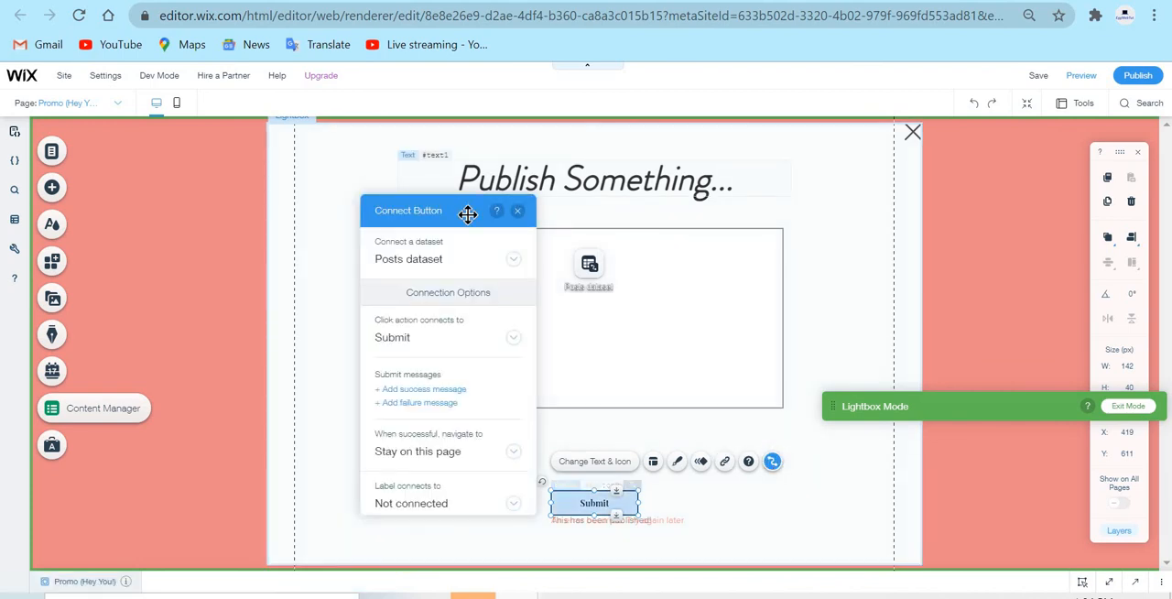
{"action": "left_click_drag", "start_coordinate": [427, 213], "coordinate": [259, 195]}
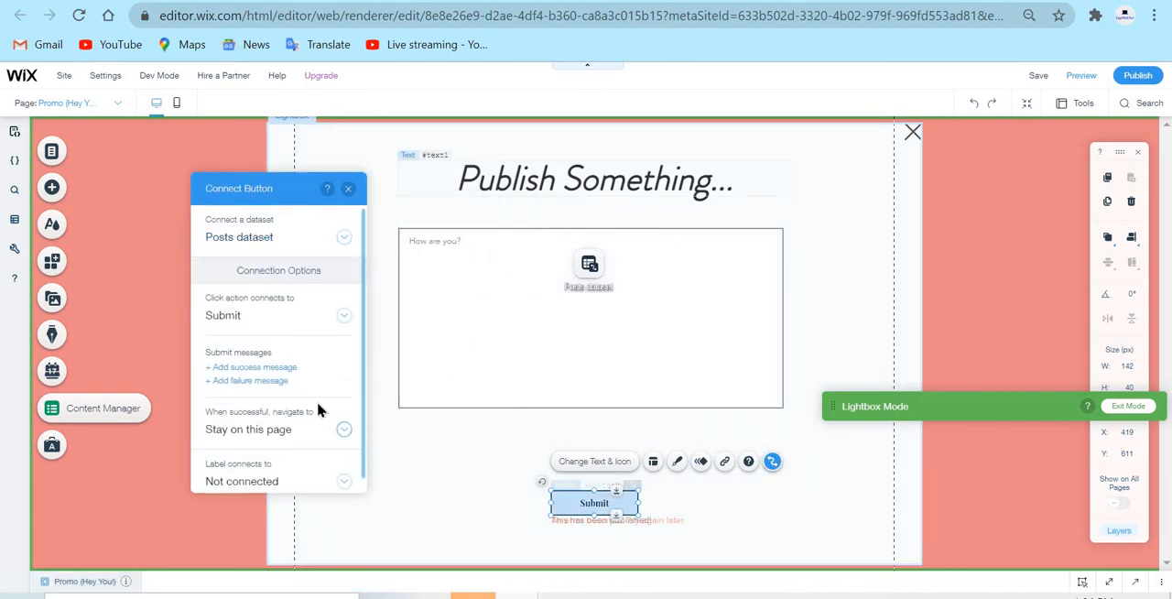
{"action": "left_click", "coordinate": [303, 421]}
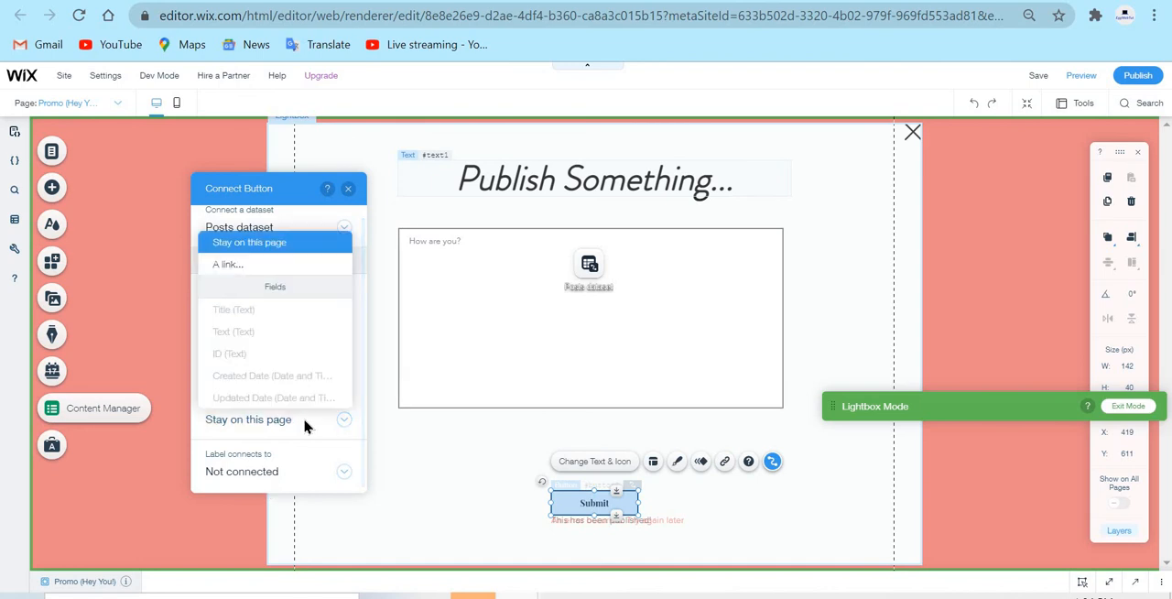
{"action": "left_click", "coordinate": [308, 243]}
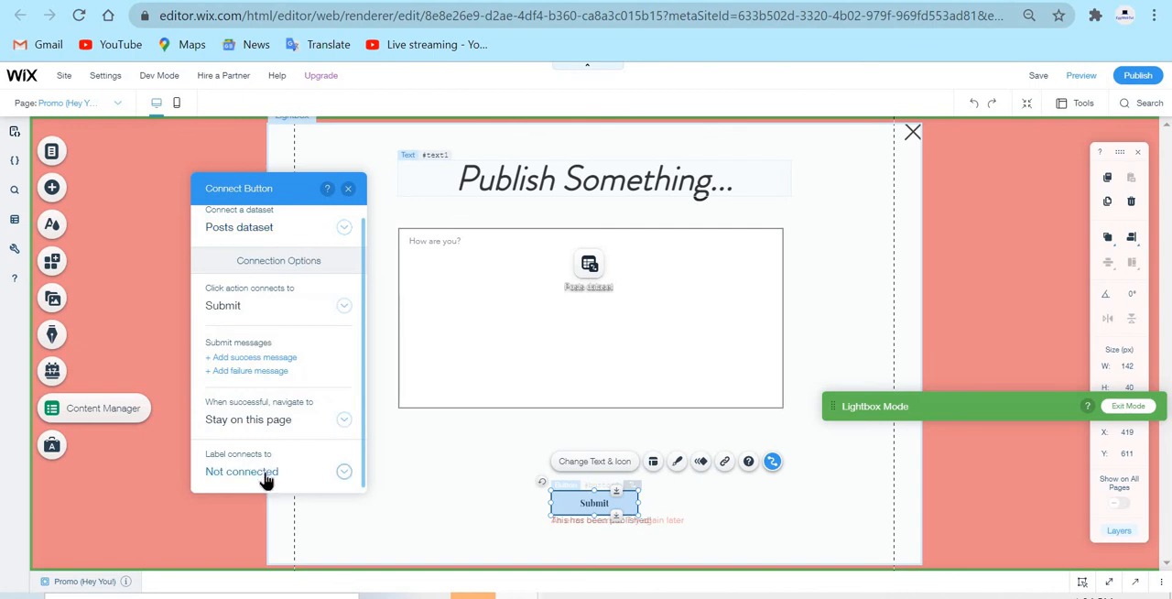
{"action": "left_click", "coordinate": [265, 474]}
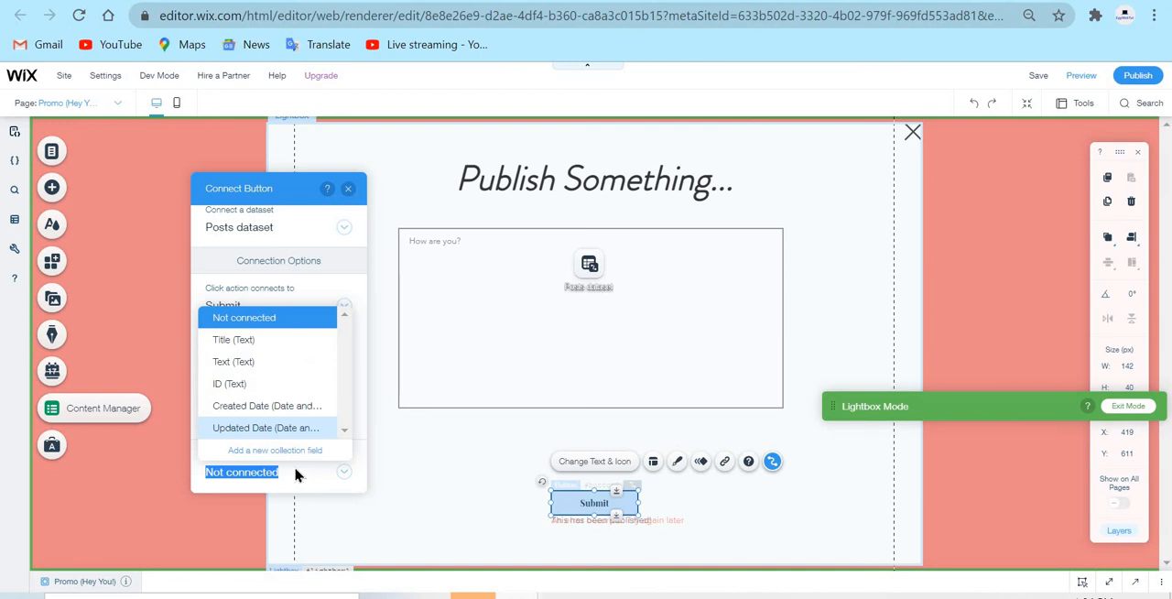
{"action": "left_click", "coordinate": [320, 477]}
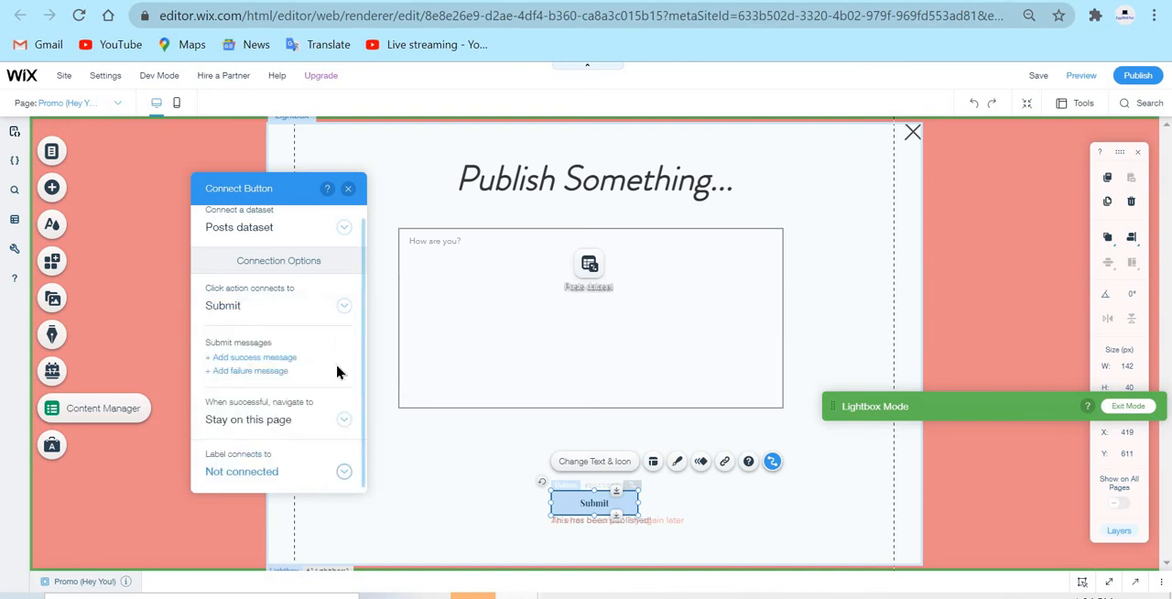
{"action": "left_click", "coordinate": [348, 190]}
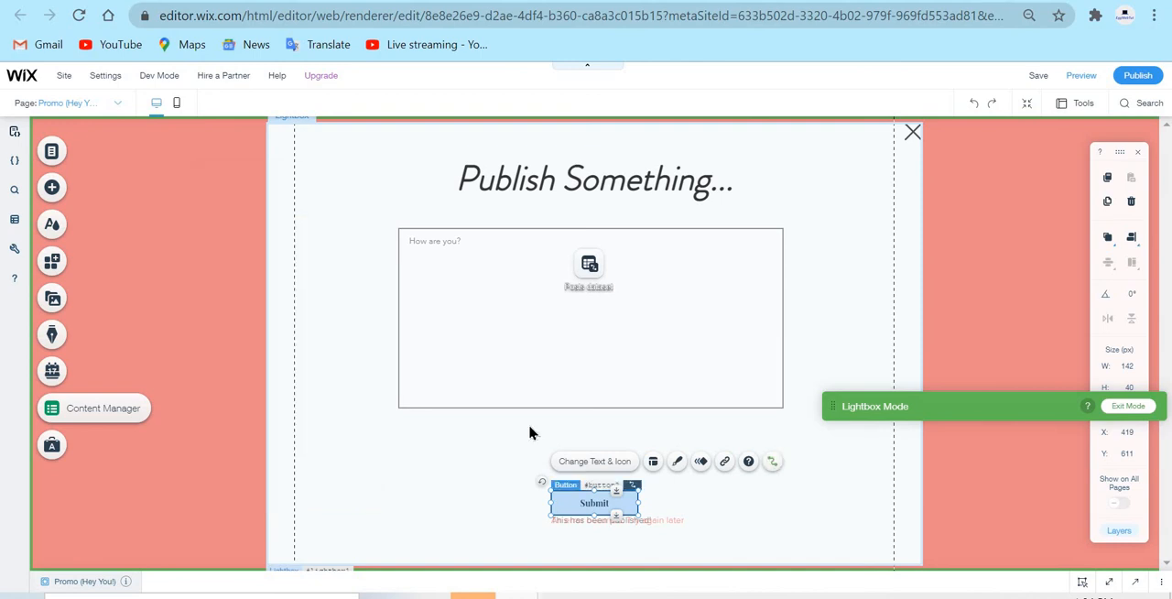
{"action": "left_click", "coordinate": [475, 429]}
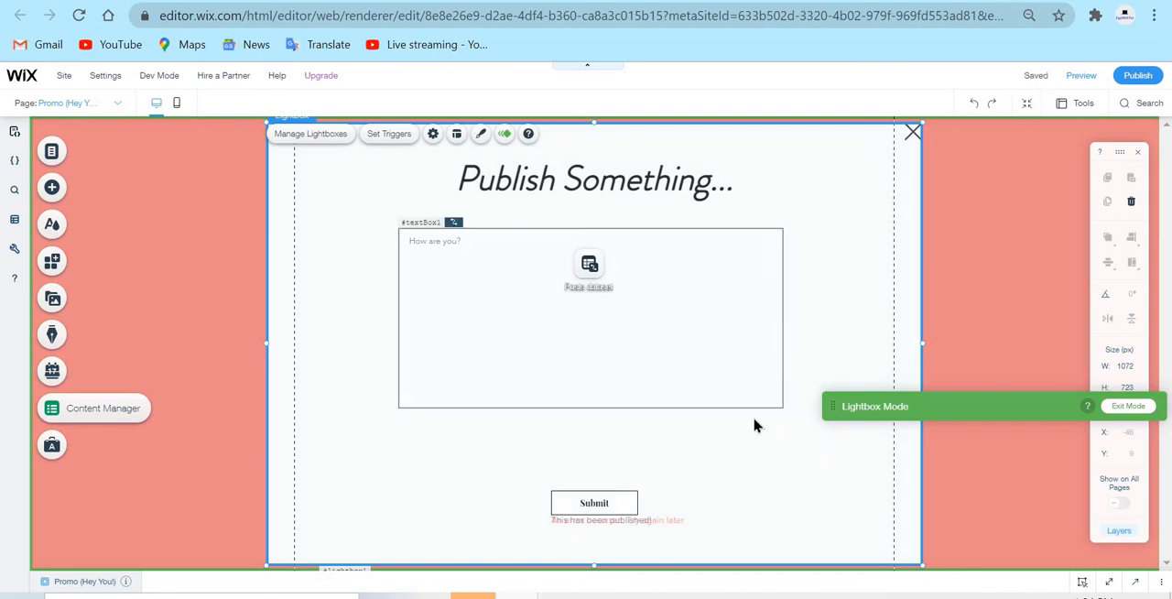
Rename the Promo (Hey You!) lightbox as "Publish Something..."
{"action": "left_click", "coordinate": [96, 106]}
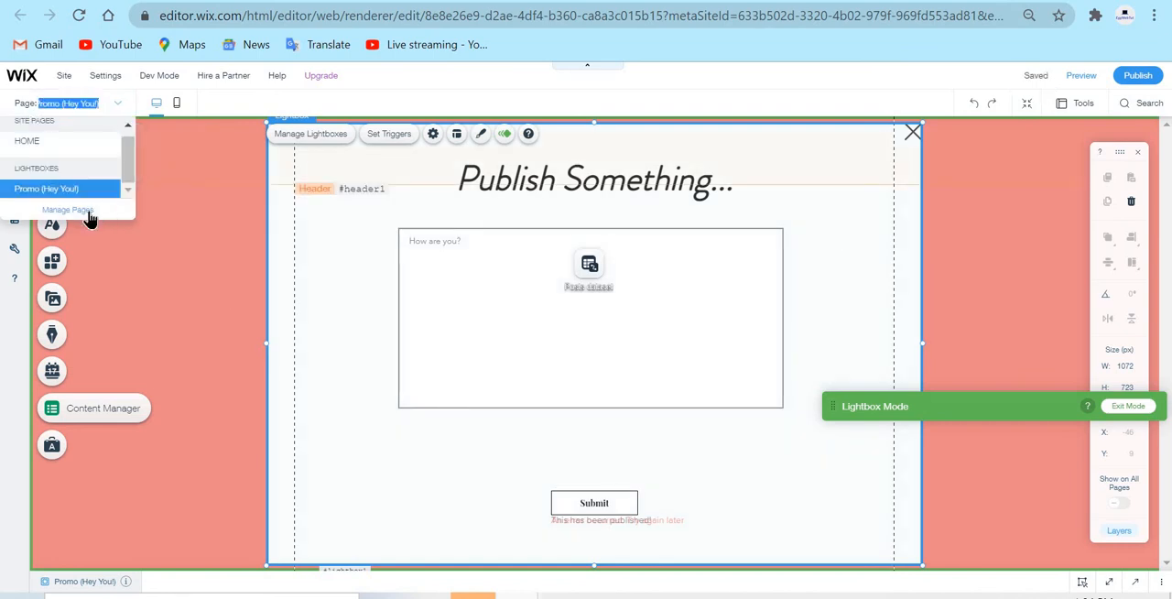
{"action": "left_click", "coordinate": [89, 214]}
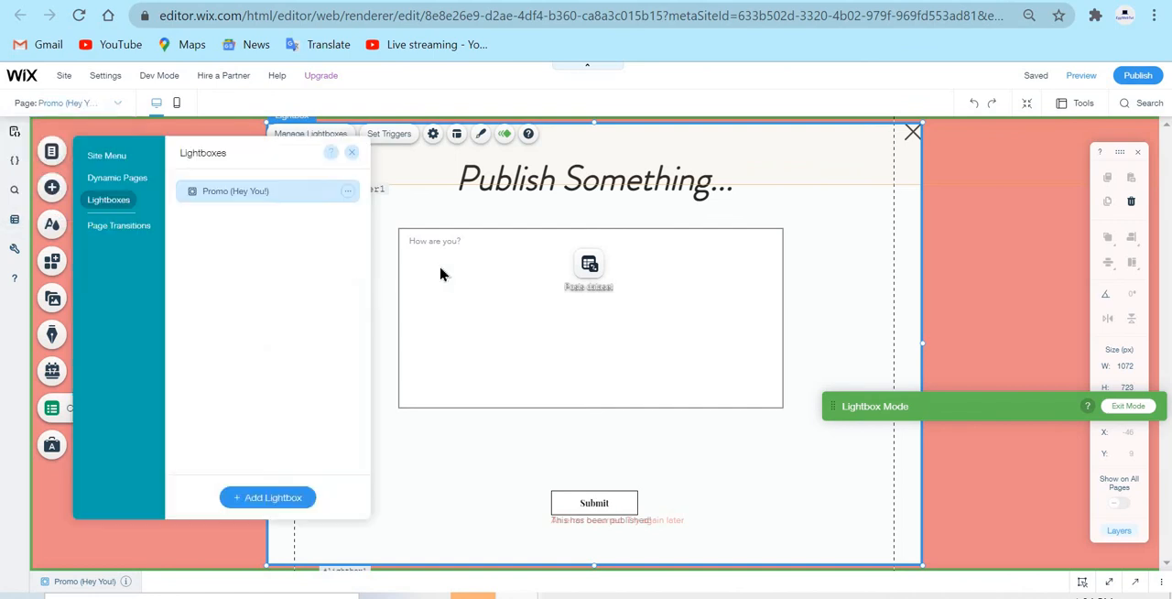
{"action": "left_click", "coordinate": [347, 192]}
{"action": "left_click", "coordinate": [407, 218]}
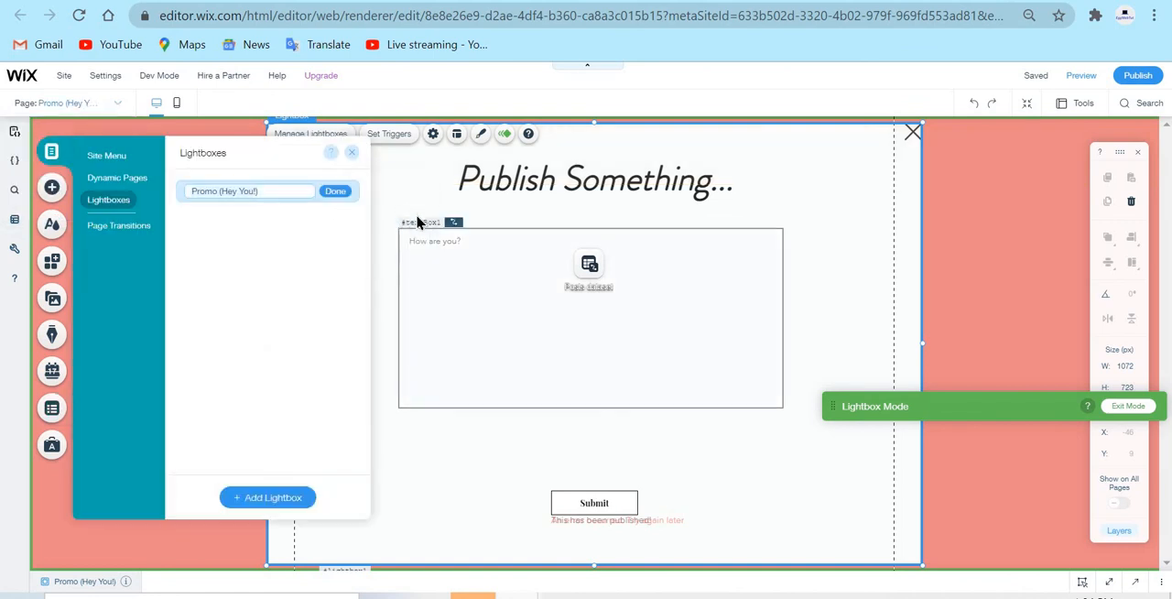
{"action": "type", "text": "Publ"}
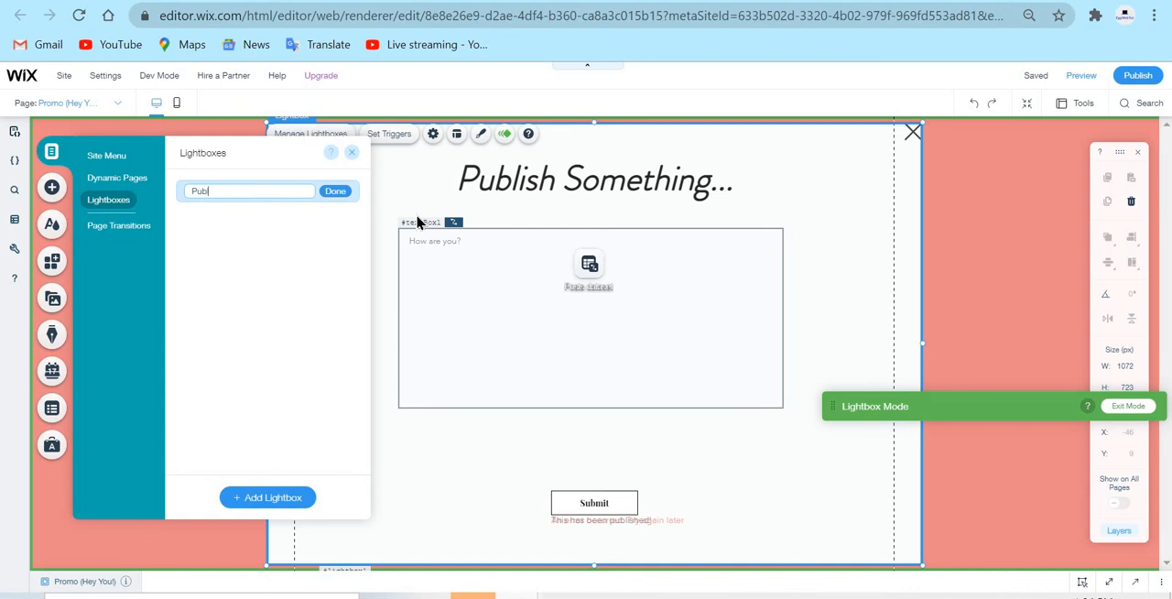
{"action": "type", "text": "ish Something..."}
{"action": "left_click", "coordinate": [343, 194]}
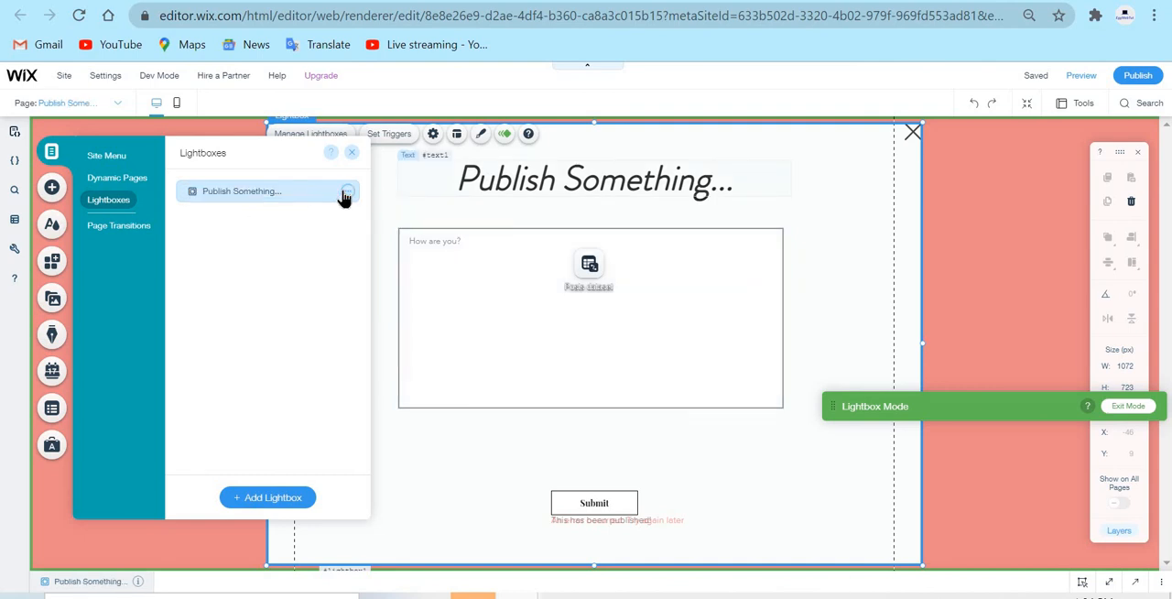